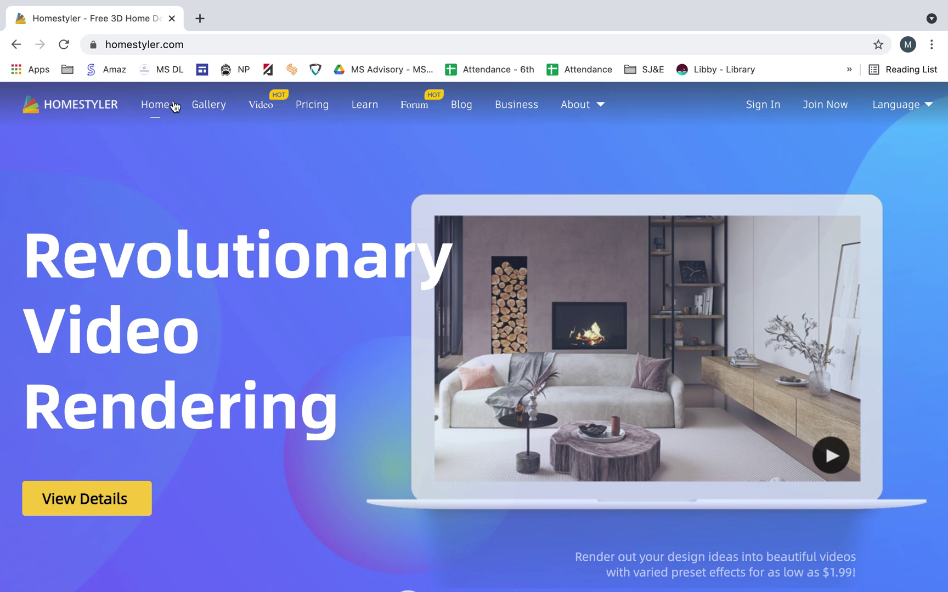
Step: Start designing for free from the Homestyler home page and sign in with the school Google account
left_click(160, 111)
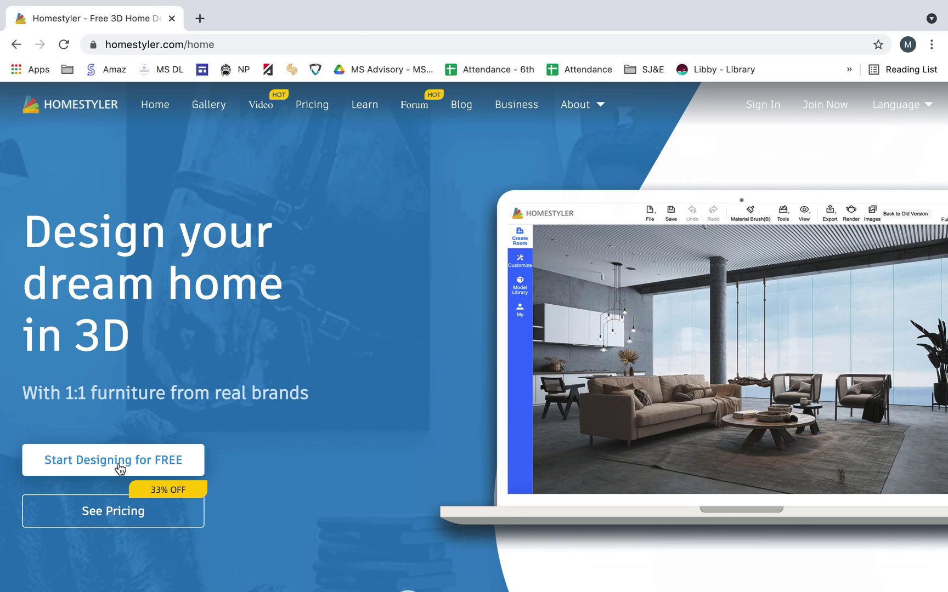
left_click(119, 466)
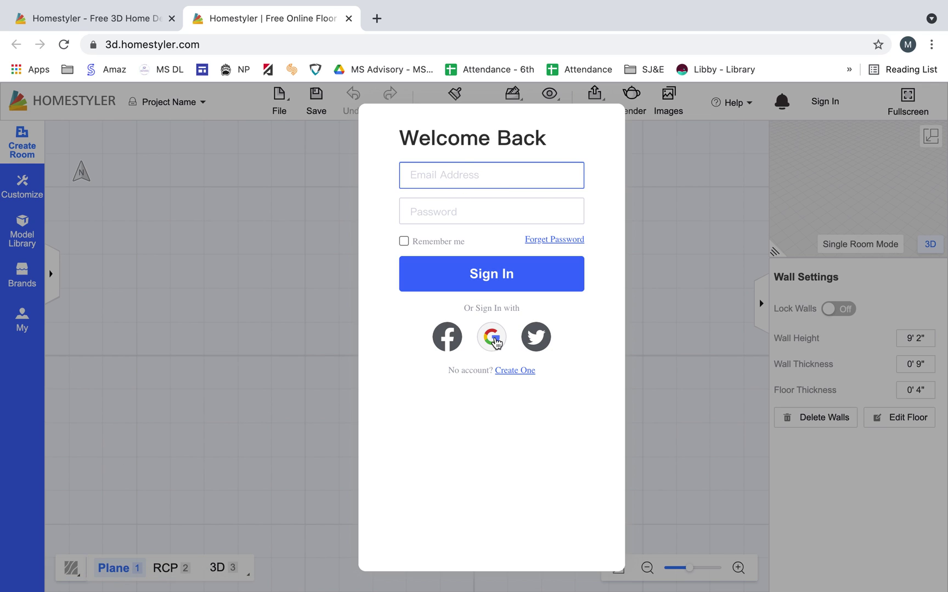
left_click(492, 338)
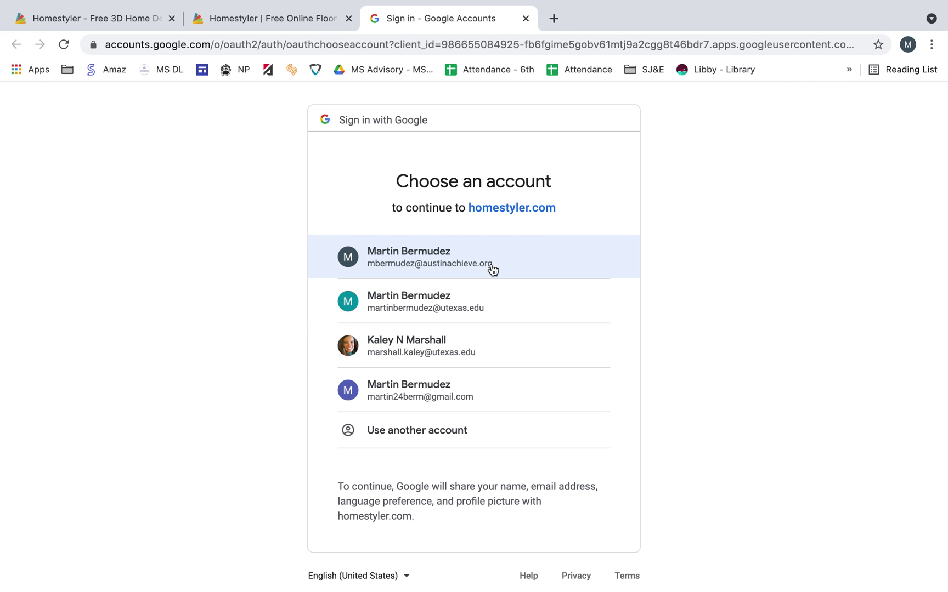
left_click(492, 268)
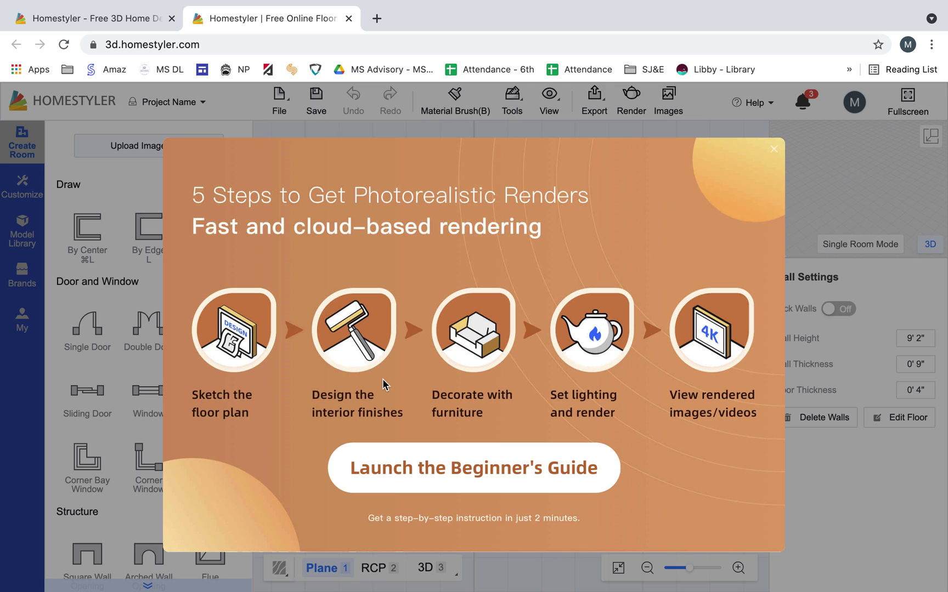
Step: Dismiss the beginner's guide offer and open the saved apartment design whose thumbnail shows a furnished room
left_click(771, 148)
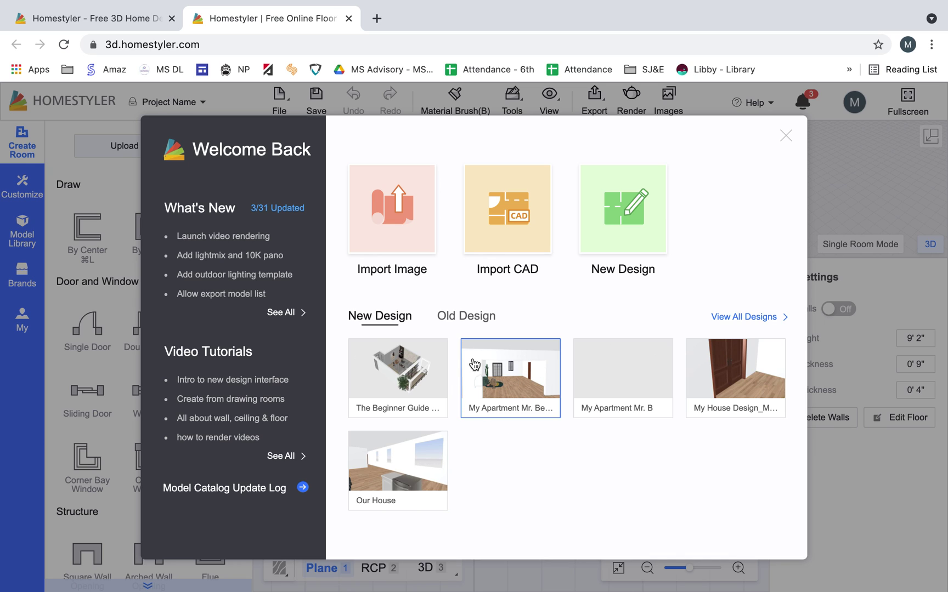
left_click(469, 387)
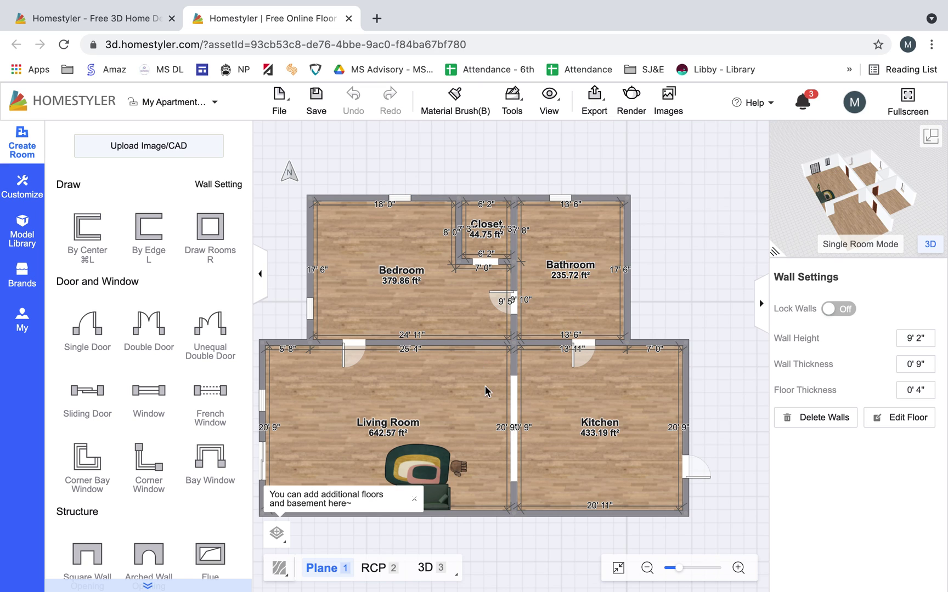
left_click_drag(482, 389, 529, 327)
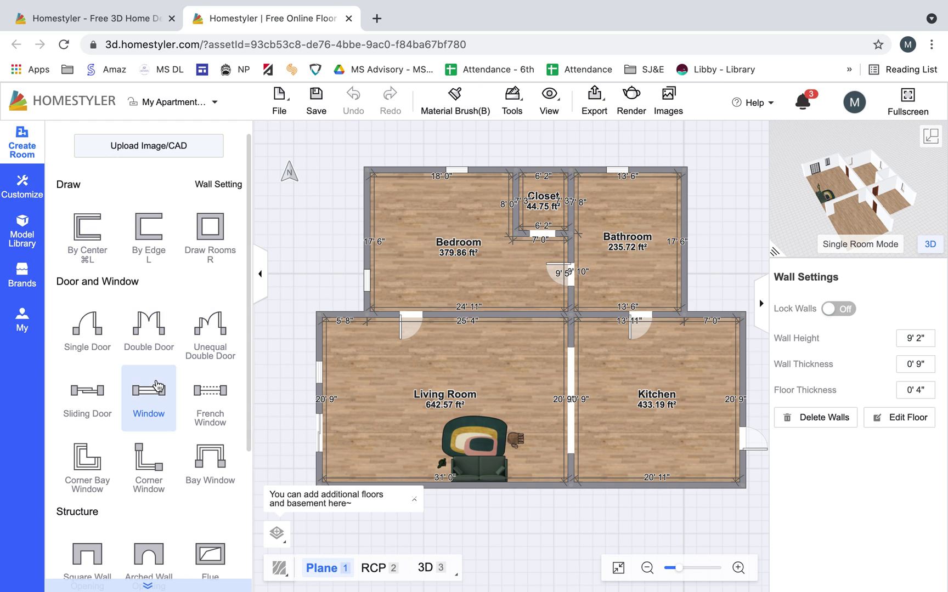
Step: Look through the available doors, windows and structure elements, and the Trends models in the model library
scroll(158, 387, "down", 2)
scroll(169, 543, "down", 3)
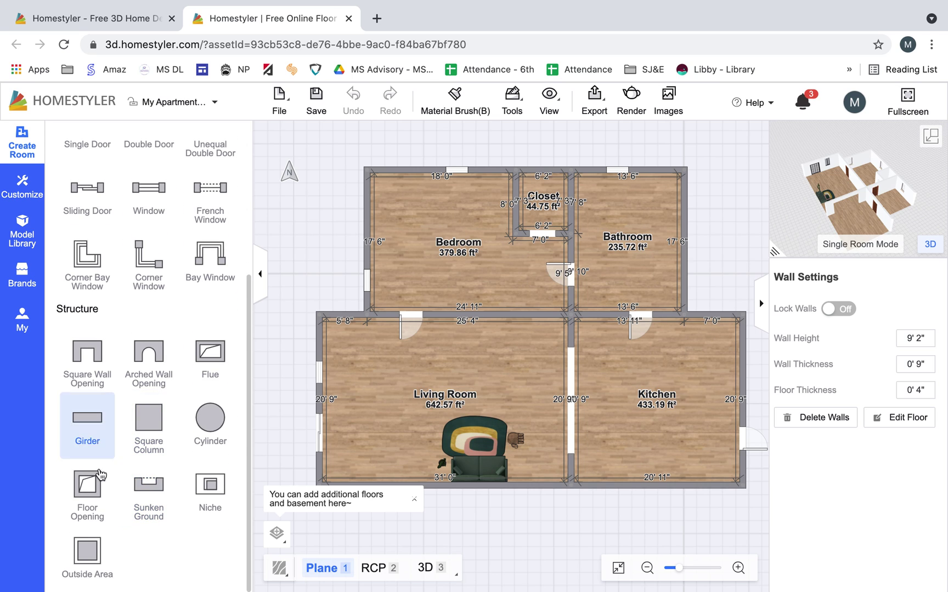
scroll(159, 418, "up", 4)
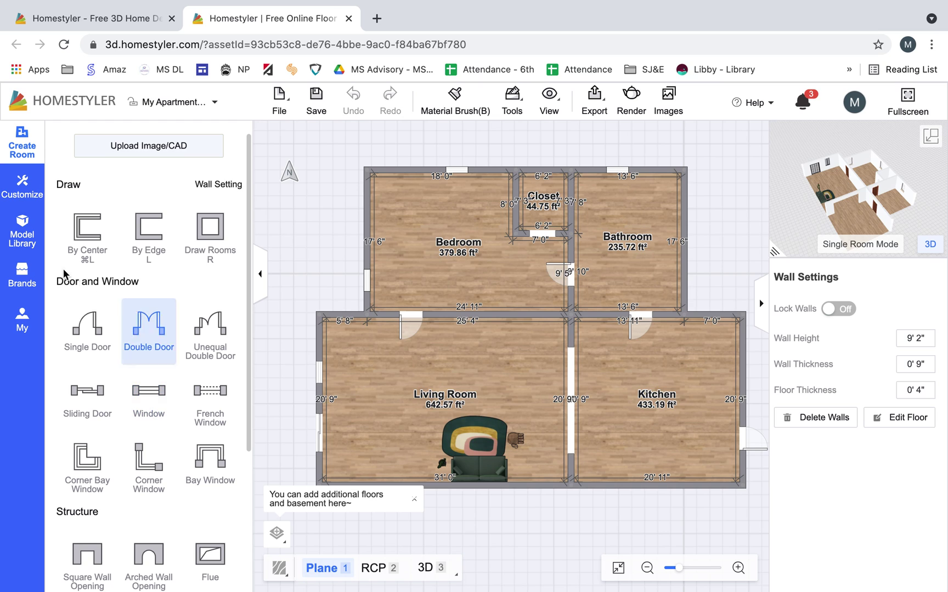
left_click(23, 241)
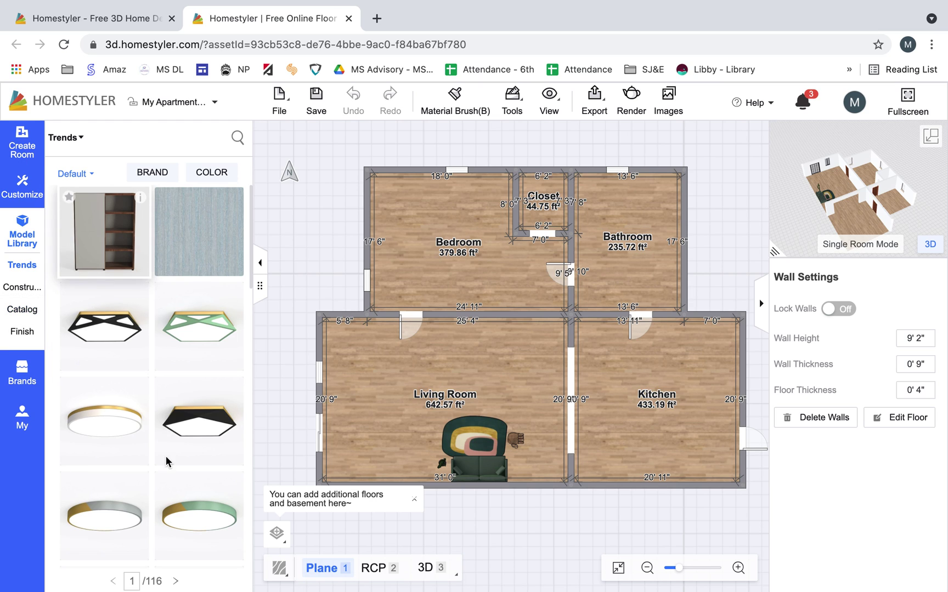
scroll(167, 460, "down", 9)
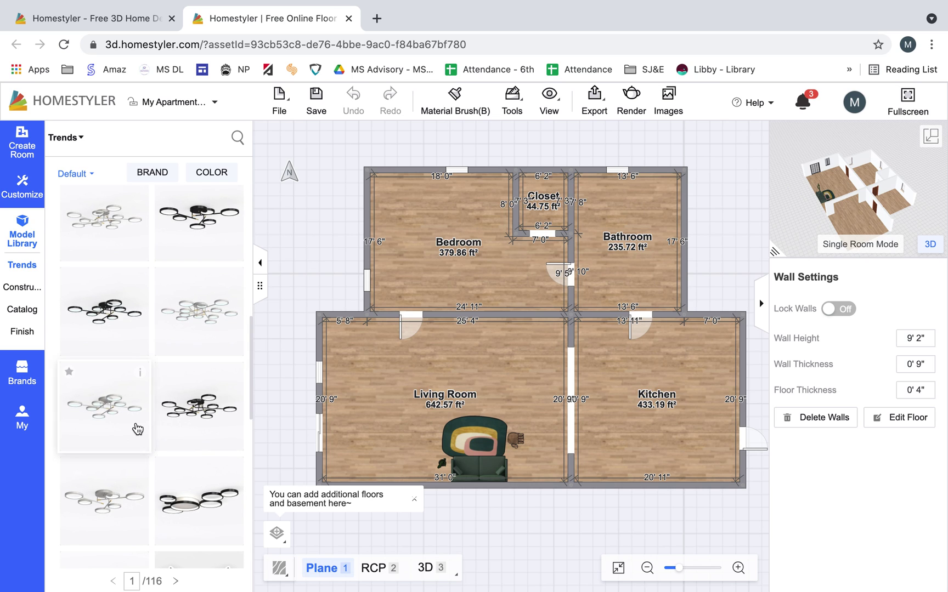
scroll(140, 343, "up", 6)
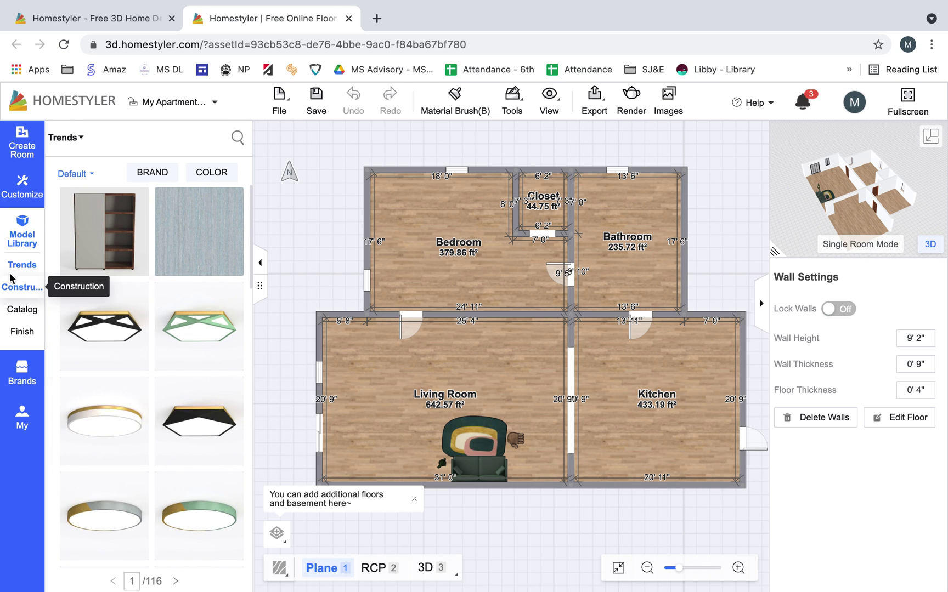
Step: Look through the Construction and Catalog categories of the model library
mouse_move(14, 287)
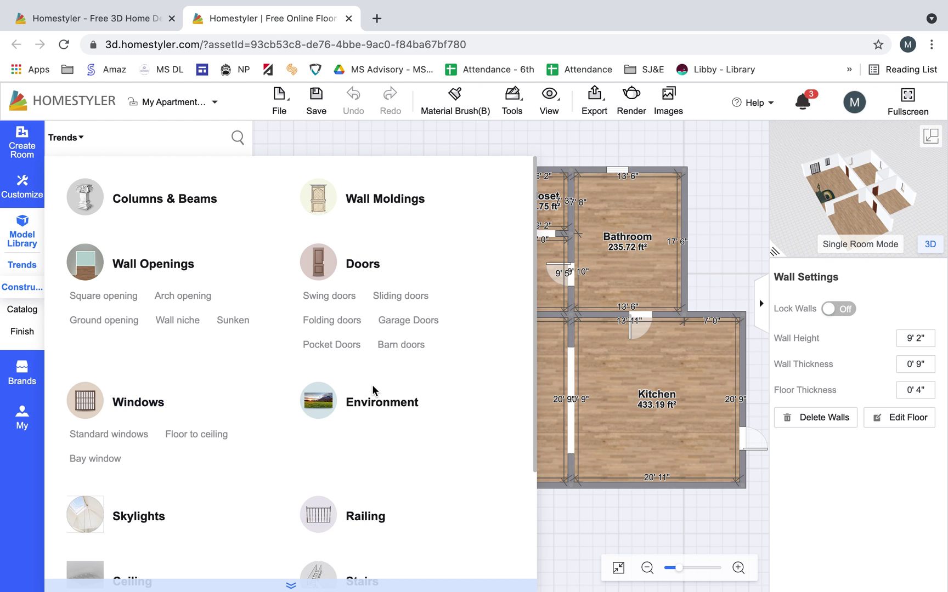
scroll(138, 416, "down", 3)
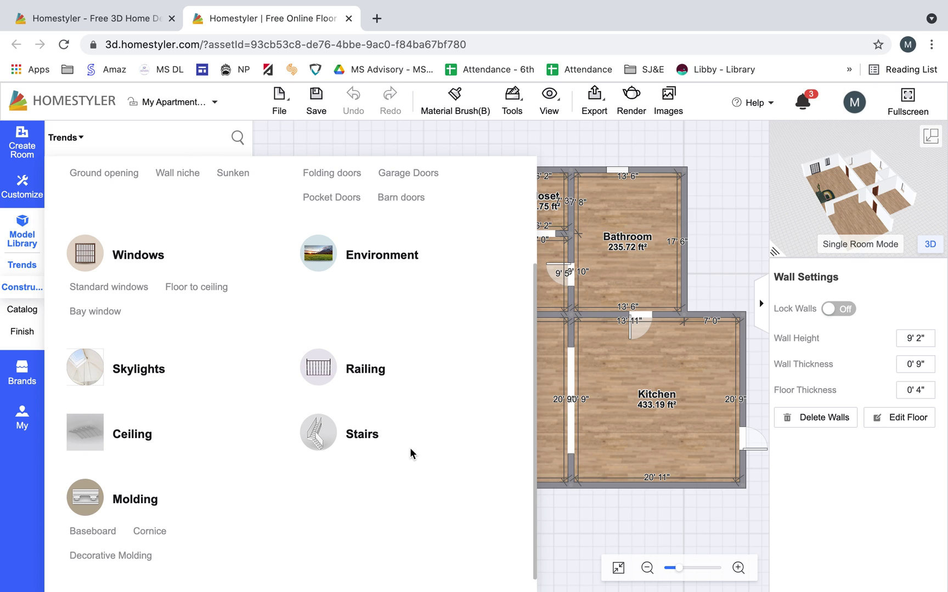
scroll(412, 453, "down", 1)
left_click(12, 309)
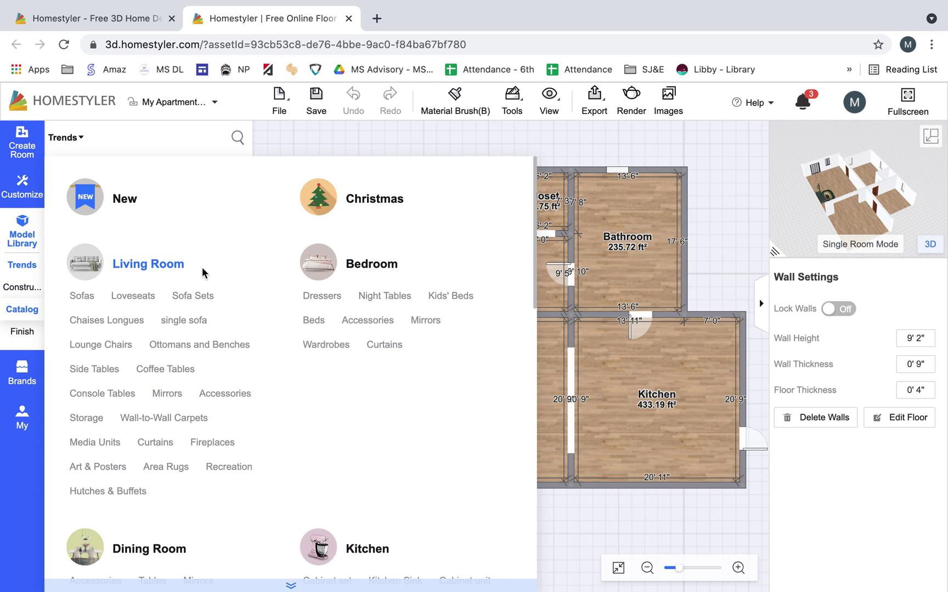
left_click(17, 266)
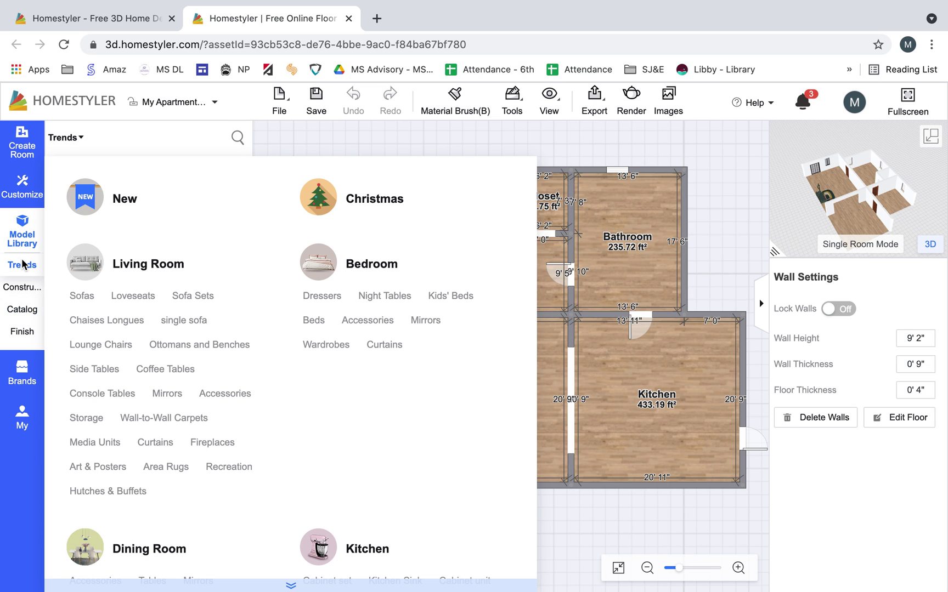
left_click(21, 309)
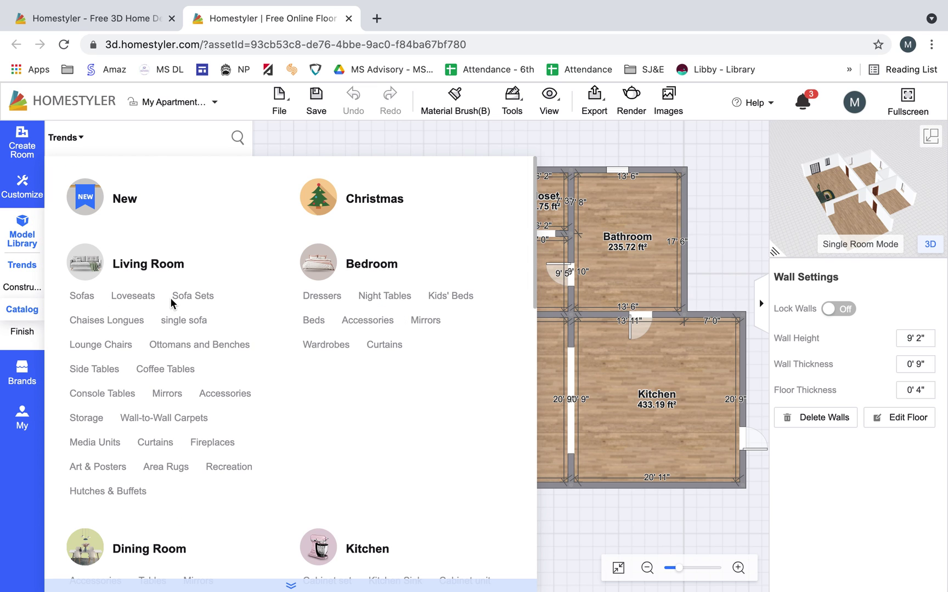
scroll(191, 297, "down", 1)
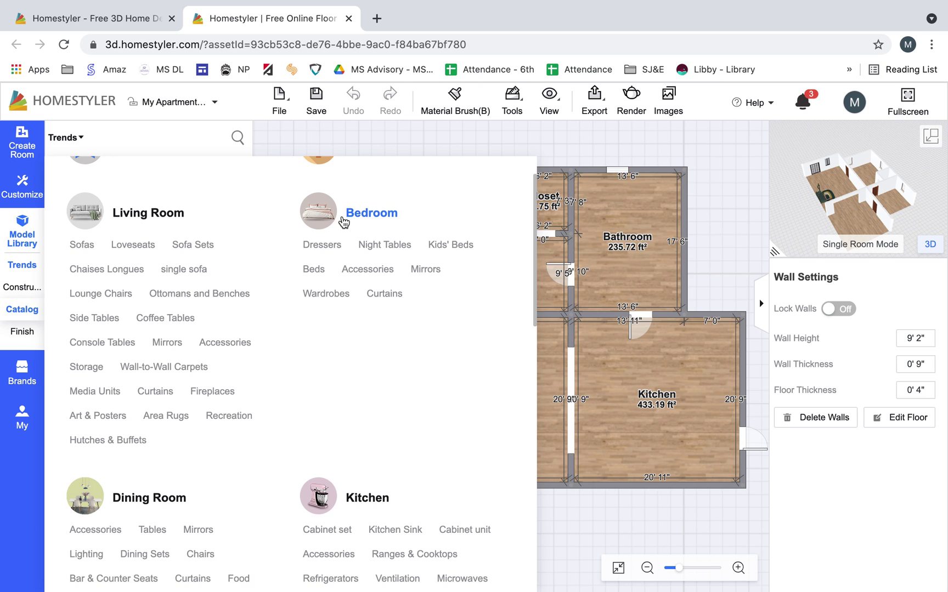
scroll(316, 326, "down", 1)
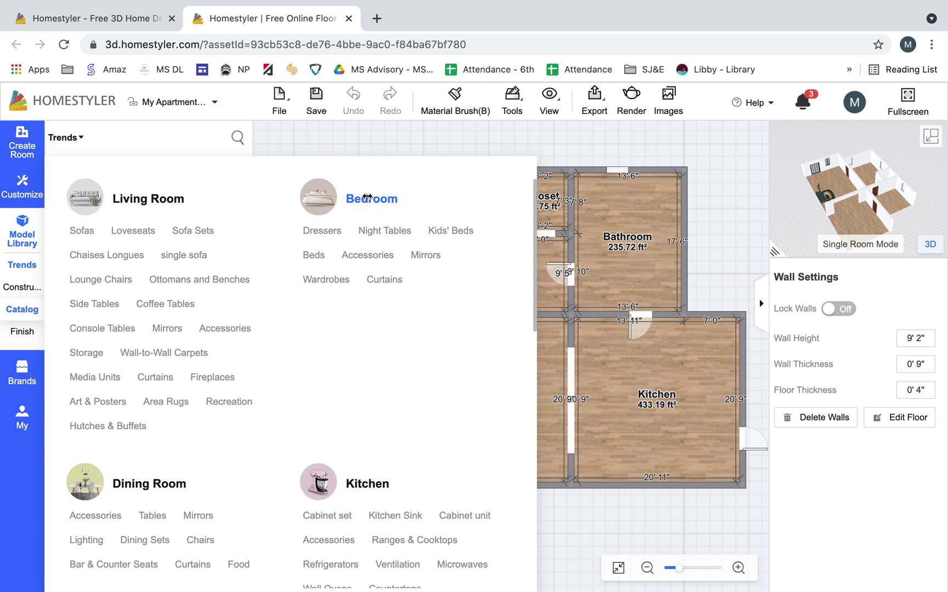
Step: Show the Bedroom category of the catalog and look through its beds, dressers, mirrors and wardrobes
left_click(367, 197)
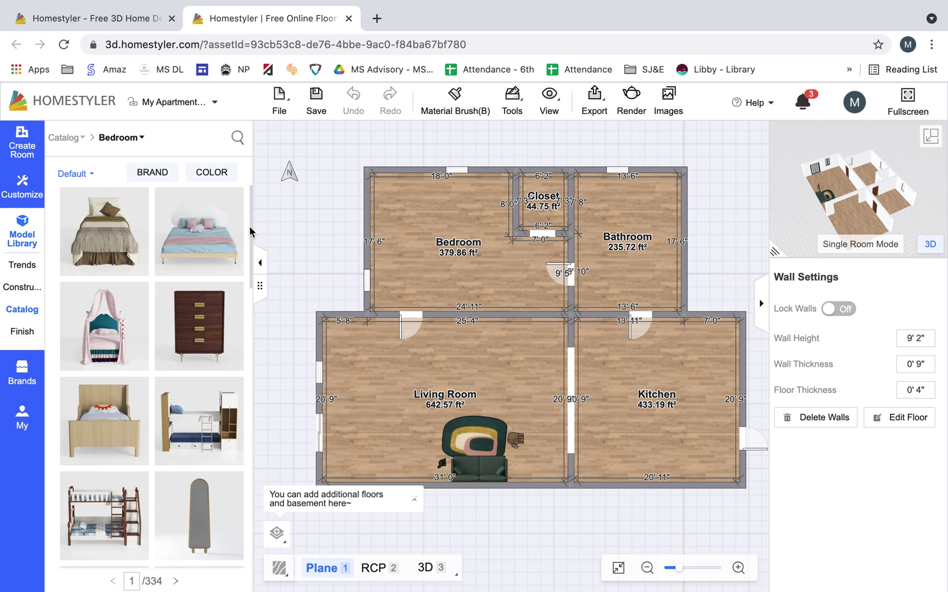
scroll(389, 279, "up", 2)
scroll(116, 250, "down", 1)
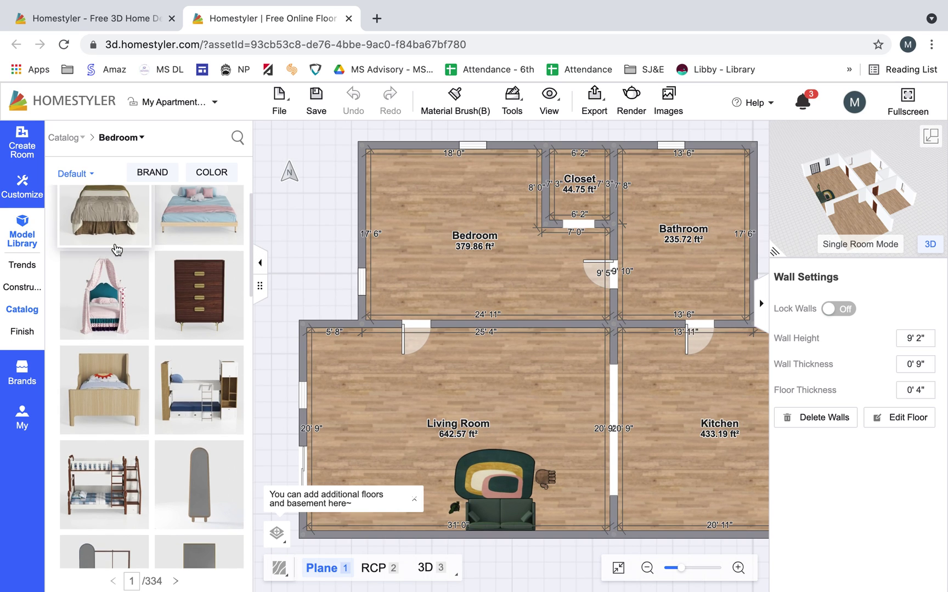
scroll(122, 356, "down", 3)
mouse_move(144, 437)
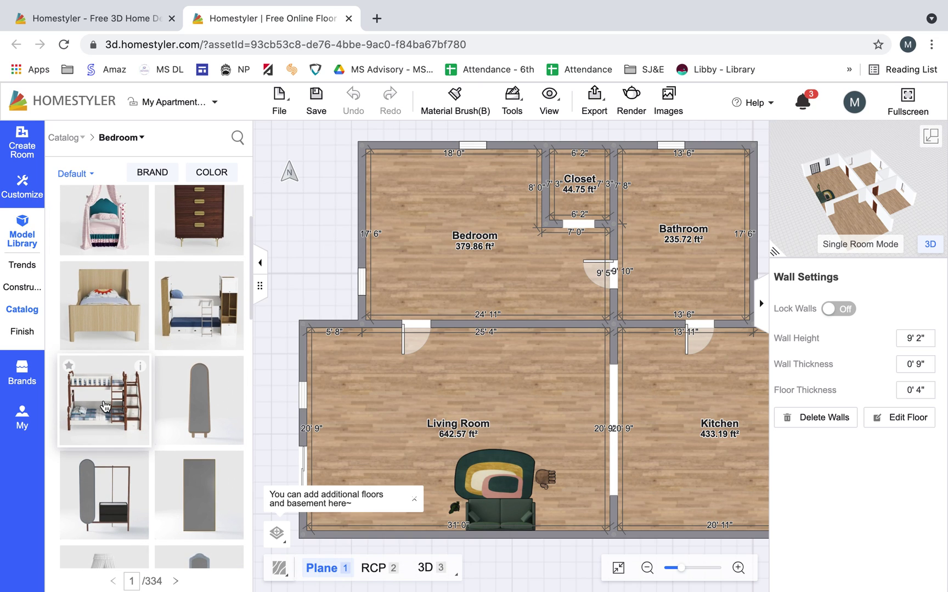
scroll(104, 408, "down", 10)
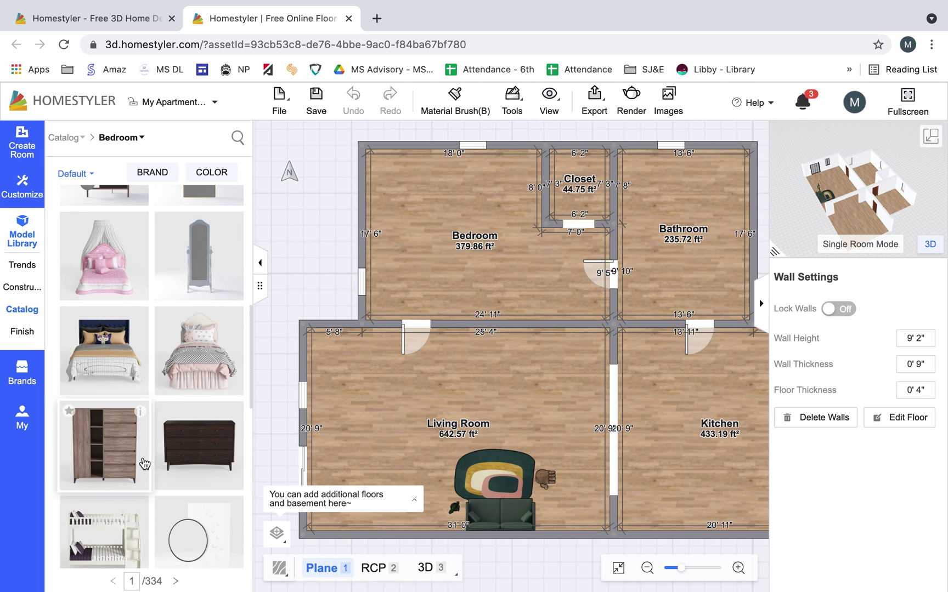
scroll(143, 464, "down", 4)
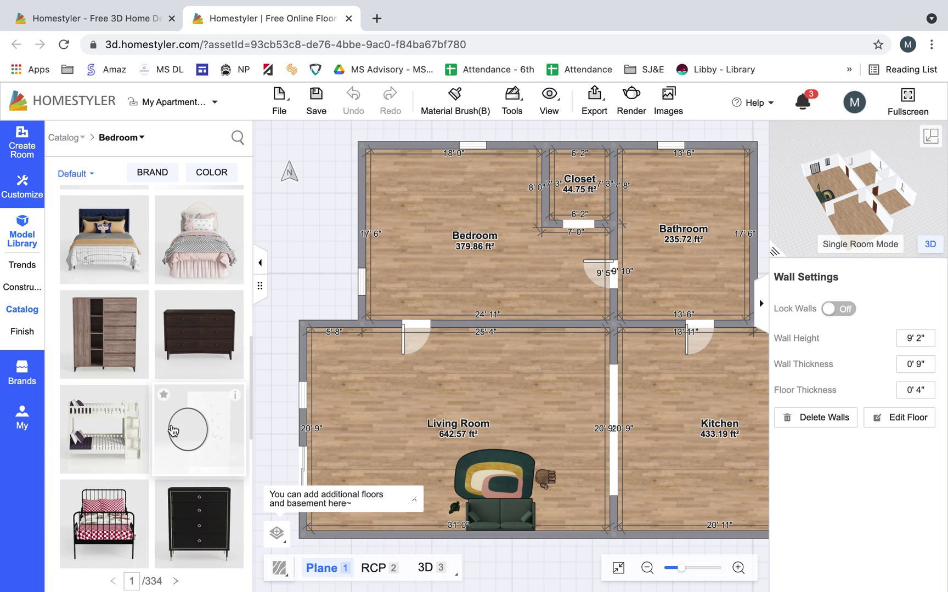
scroll(173, 431, "down", 6)
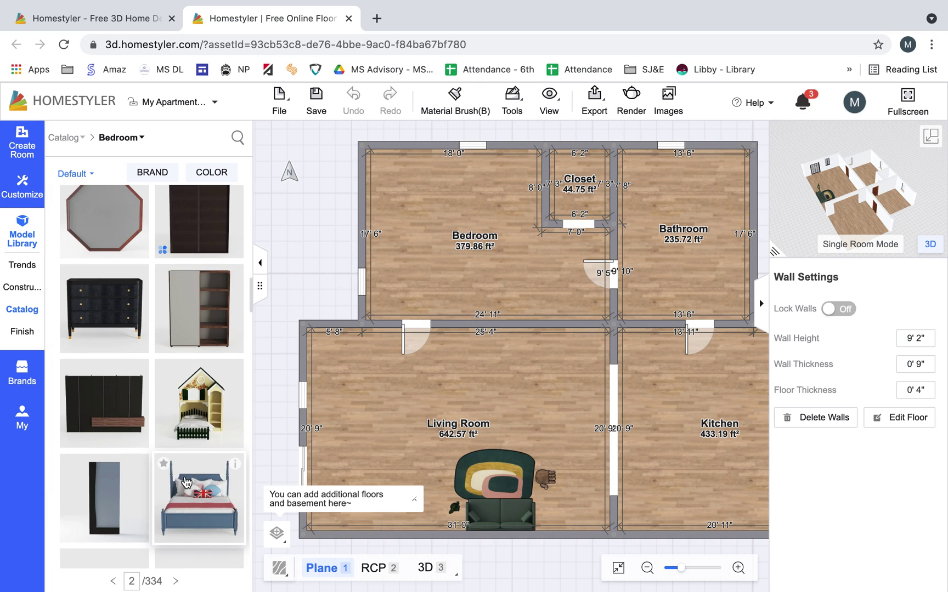
scroll(186, 481, "down", 5)
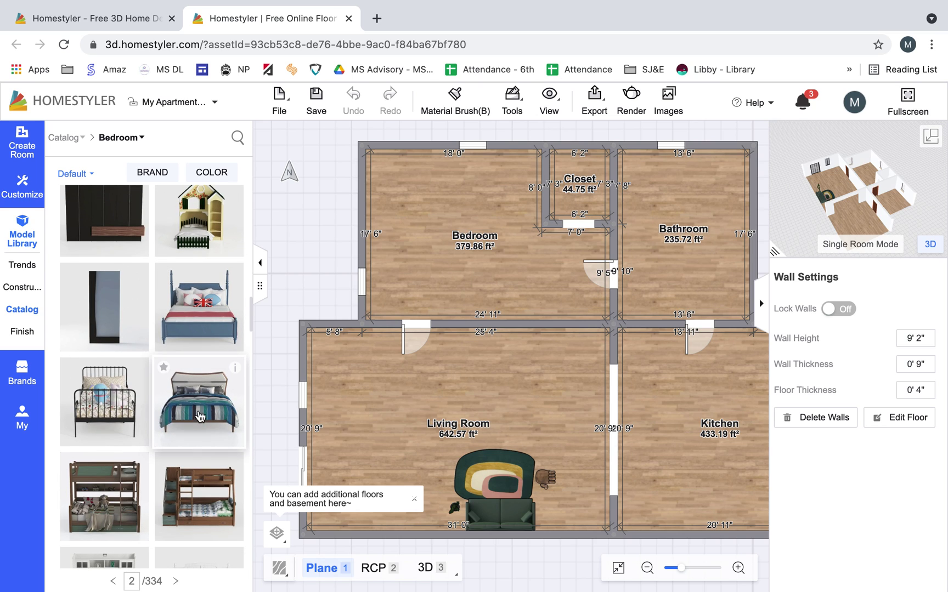
scroll(200, 411, "down", 5)
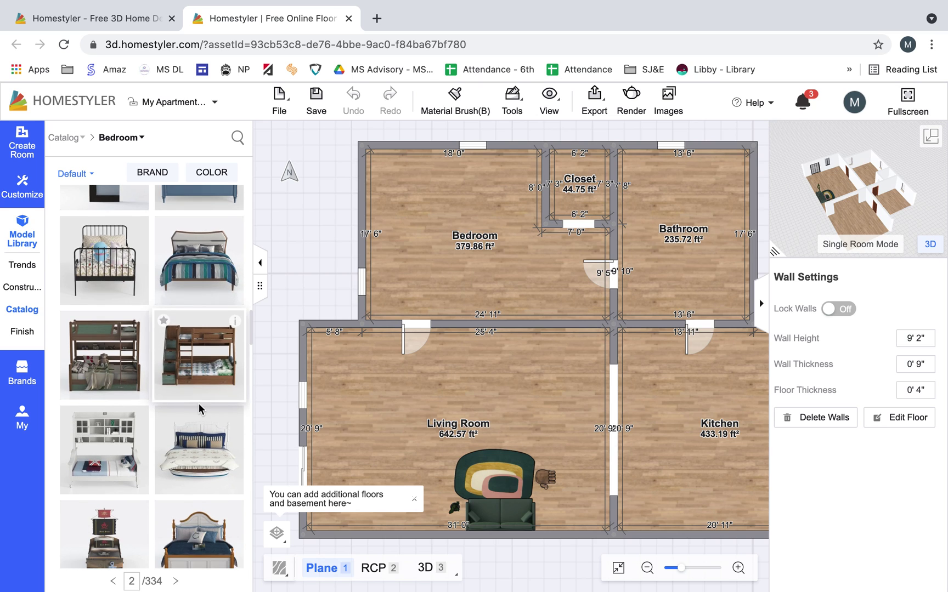
scroll(199, 409, "down", 6)
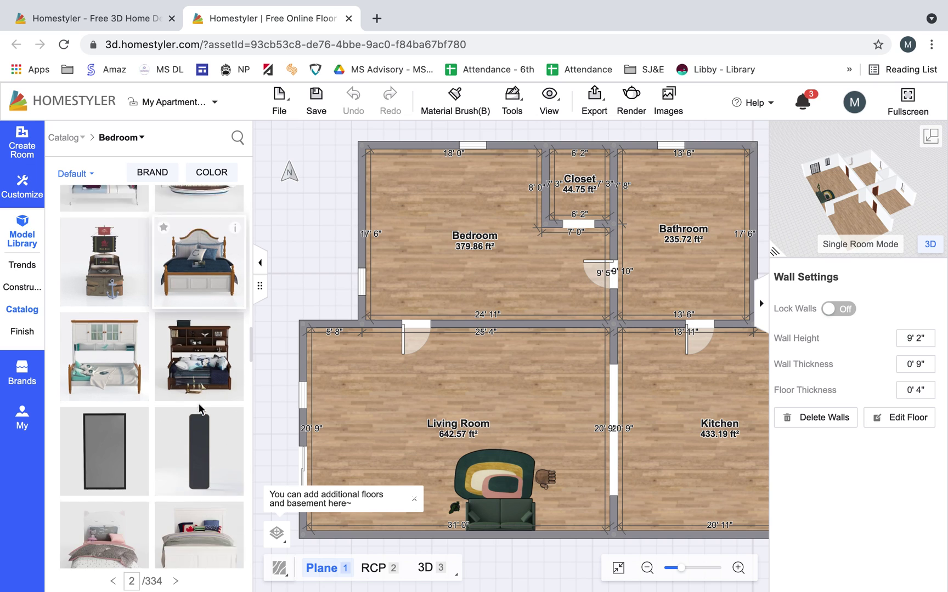
Step: Look over the other catalog categories, such as Dining Room, Kitchen, Art & Decor, Electronics and Lighting
left_click(22, 311)
scroll(185, 344, "down", 10)
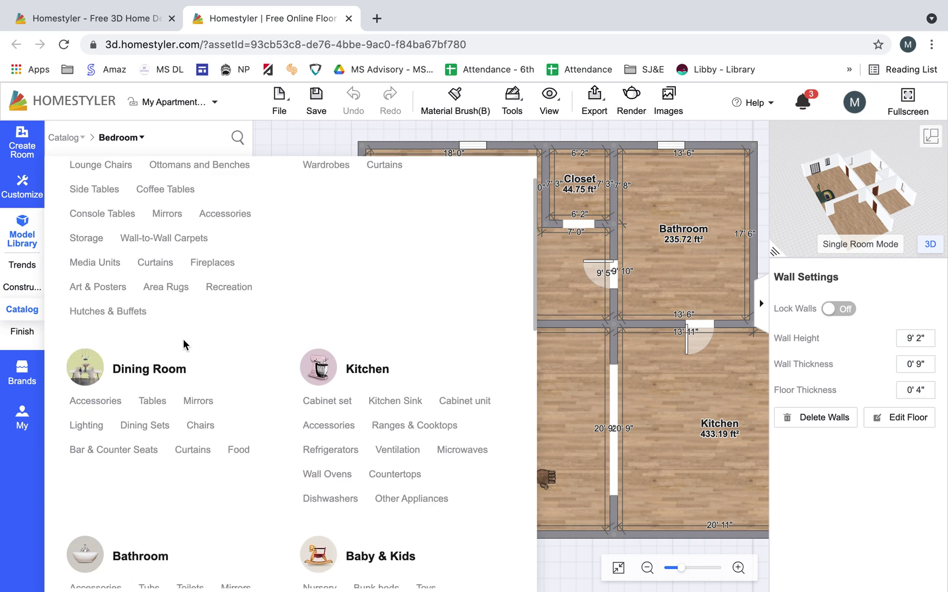
scroll(184, 345, "down", 5)
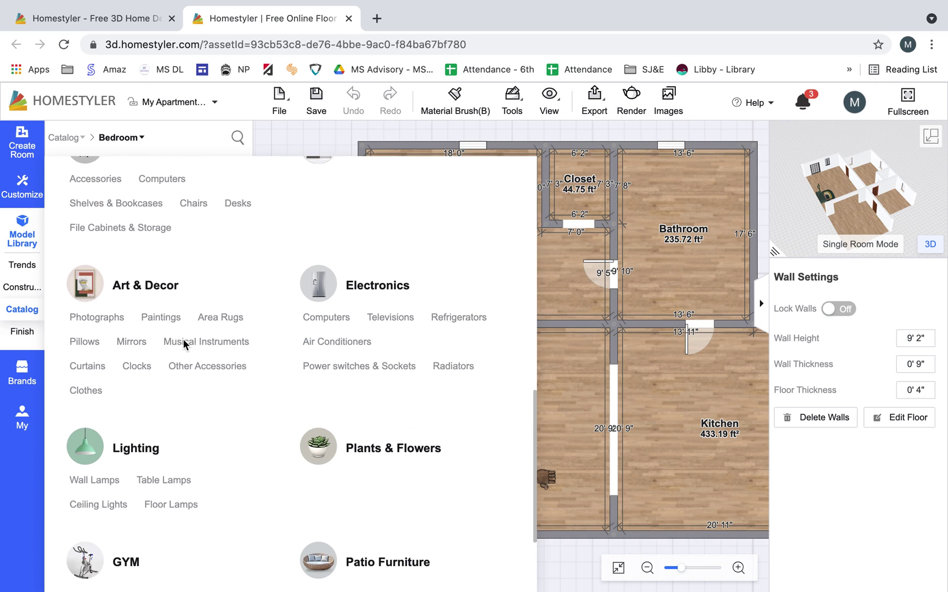
scroll(185, 344, "up", 15)
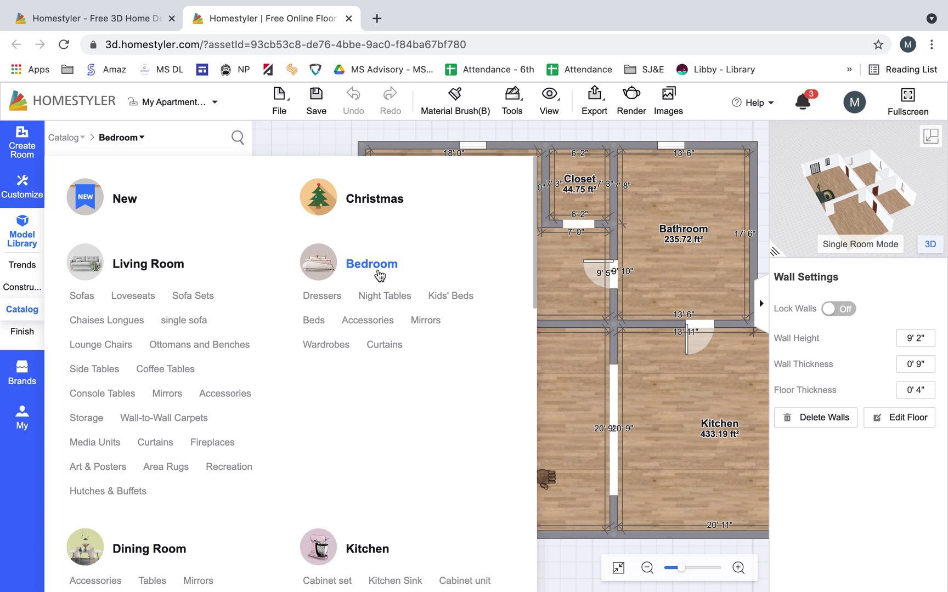
Step: Place the brown-and-beige bed from the Bedroom category in the bedroom's upper-left corner and enlarge it to about 7' 8" wide by 10' 7" long
left_click(379, 268)
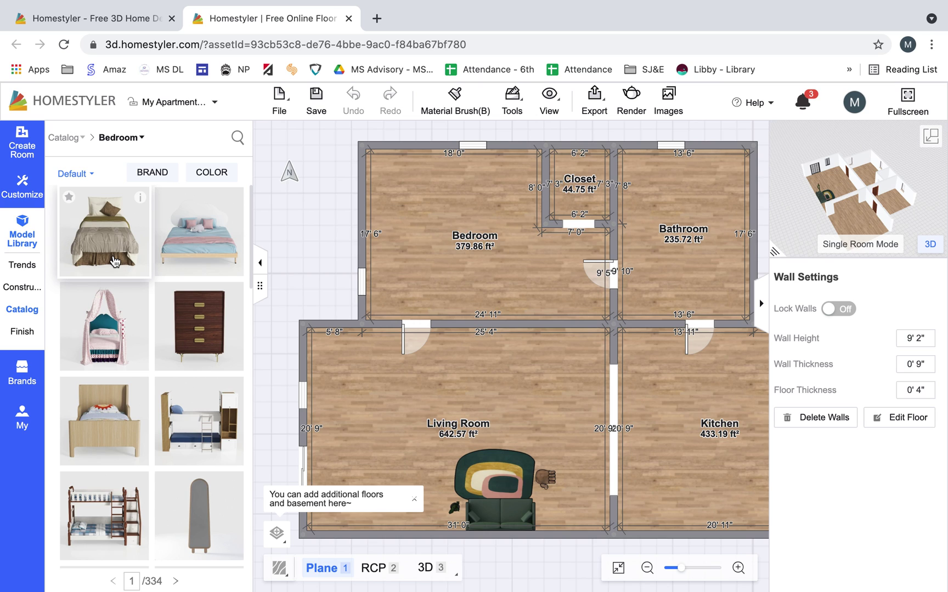
left_click(115, 261)
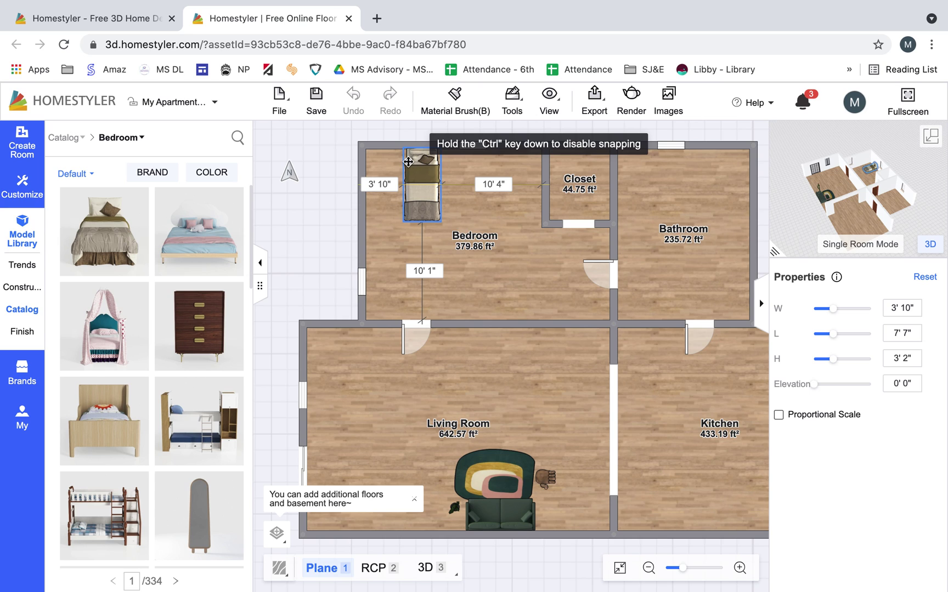
mouse_move(372, 165)
left_mouse_down()
mouse_move(409, 214)
mouse_move(441, 217)
mouse_move(929, 167)
mouse_move(929, 142)
mouse_move(466, 222)
mouse_move(518, 364)
mouse_move(446, 256)
mouse_move(417, 242)
mouse_move(403, 250)
mouse_move(388, 157)
mouse_move(546, 159)
mouse_move(376, 155)
left_mouse_up()
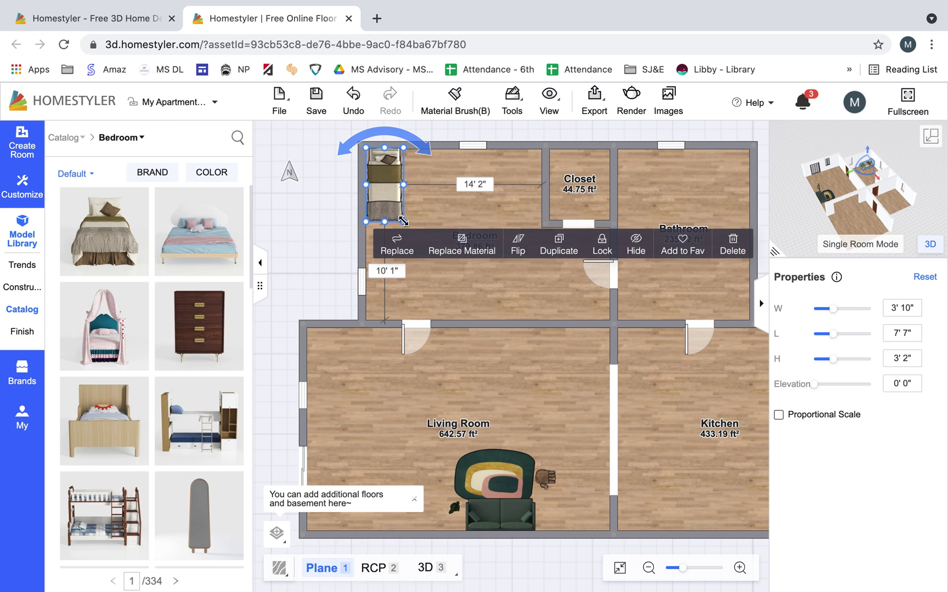
left_click_drag(403, 222, 444, 202)
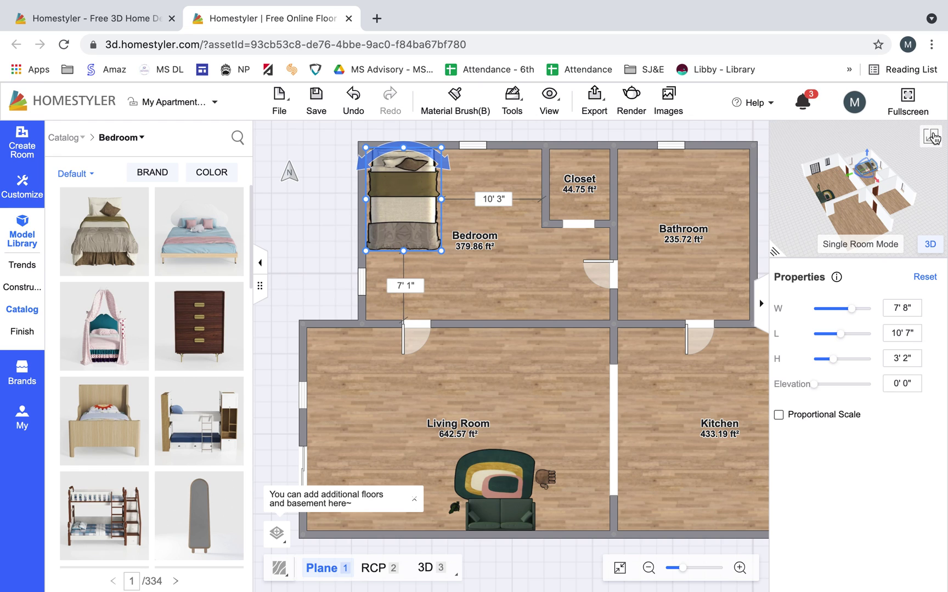
Step: Try rotating the bed in the 3D view, undo the rotation, and return to the plan view
left_click(932, 137)
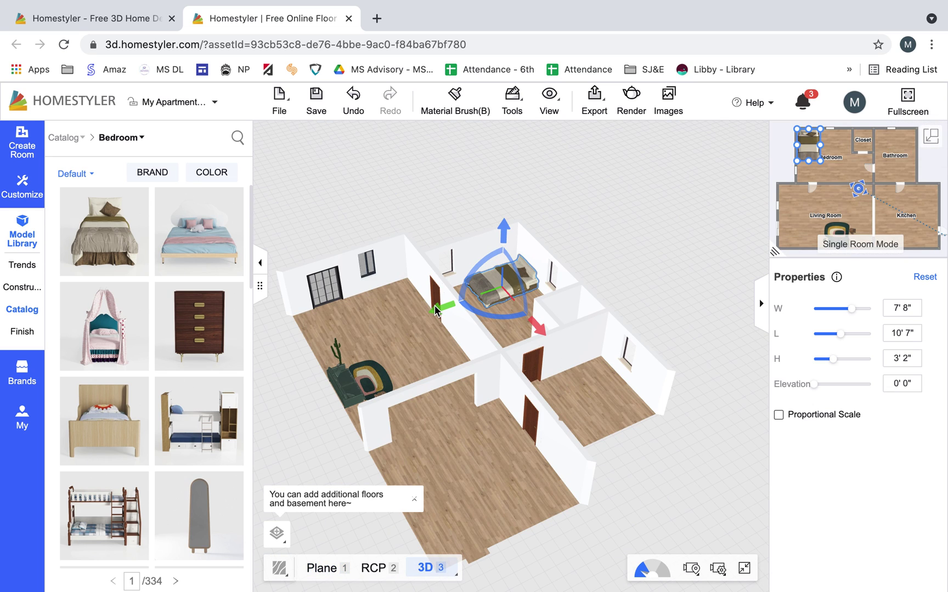
scroll(435, 311, "up", 5)
scroll(554, 271, "up", 2)
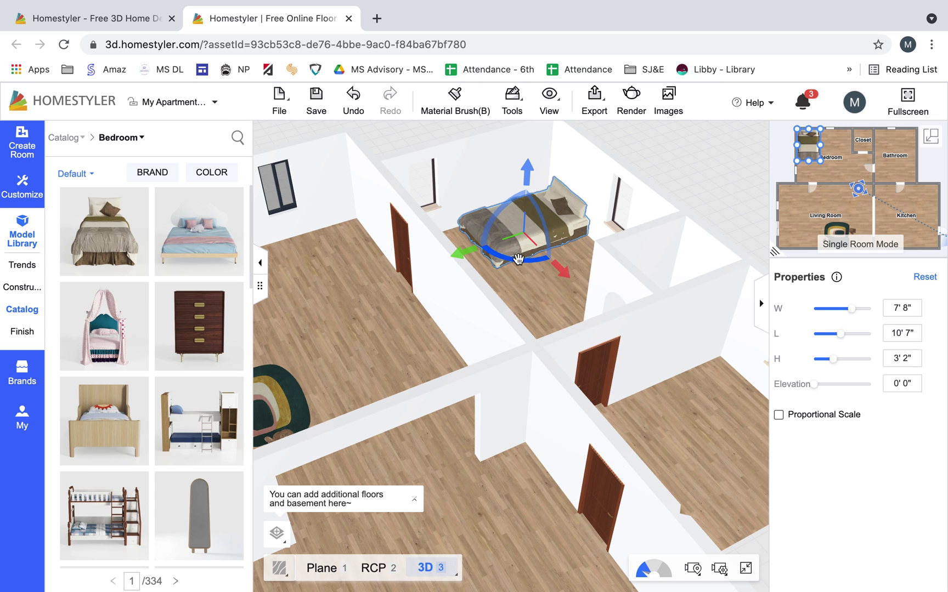
left_click_drag(503, 254, 605, 245)
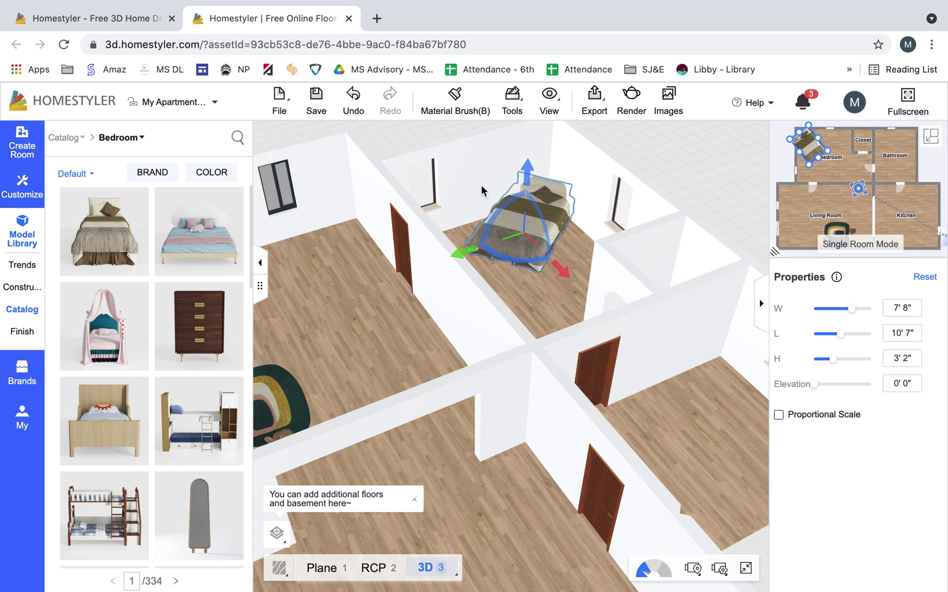
left_click(355, 97)
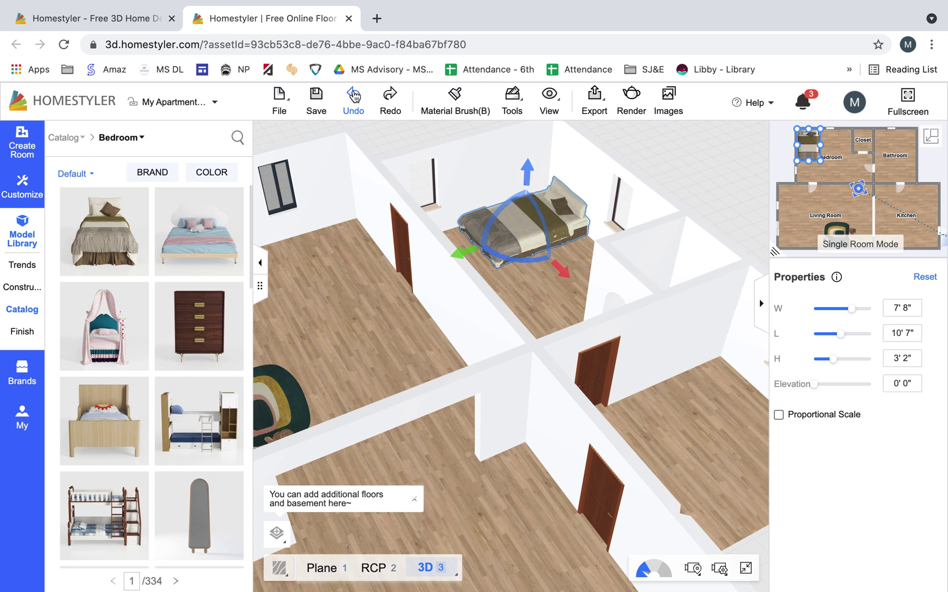
left_click(931, 138)
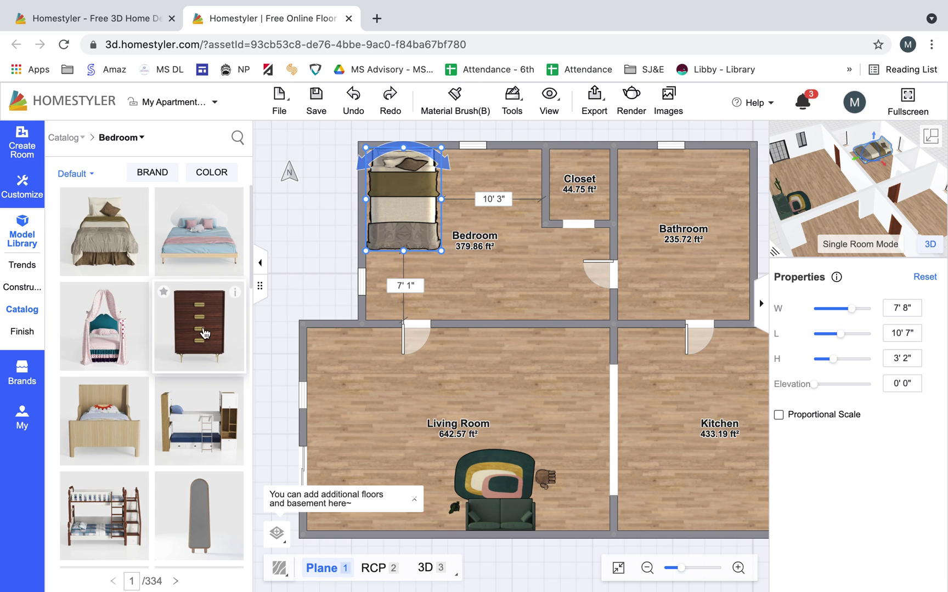
Step: Place the tall dark-brown four-drawer dresser from the Bedroom category against the bedroom's upper wall, beside the head of the bed
scroll(197, 310, "down", 3)
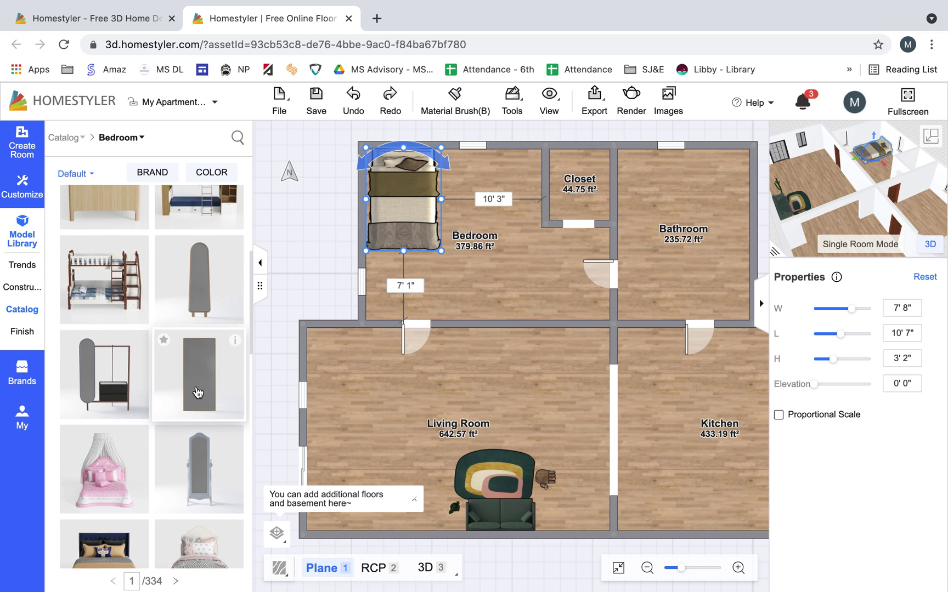
scroll(198, 393, "up", 2)
left_click_drag(196, 297, 449, 160)
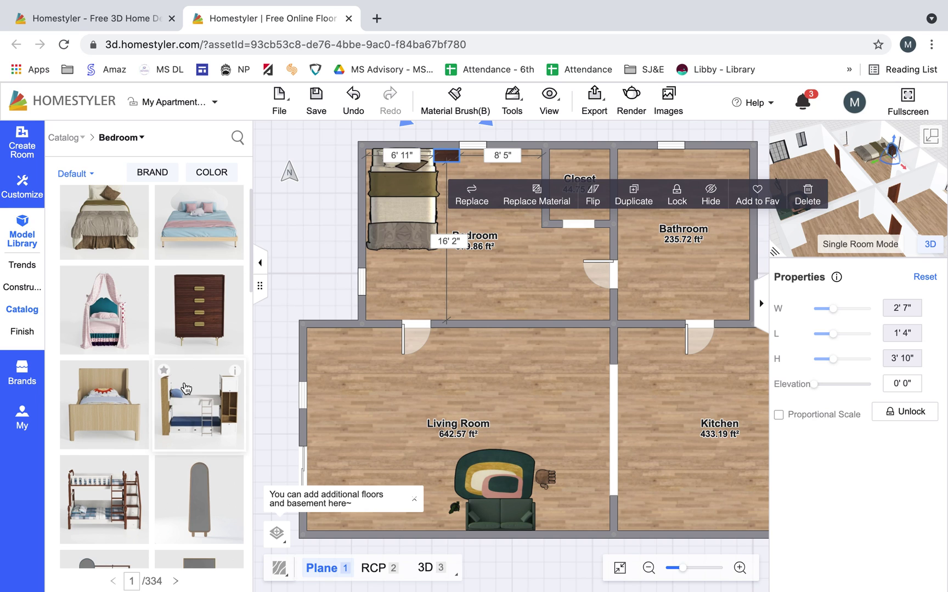
Step: Place the wide dark-brown dresser from the Bedroom category at the foot of the bed
scroll(186, 384, "down", 5)
scroll(186, 388, "down", 5)
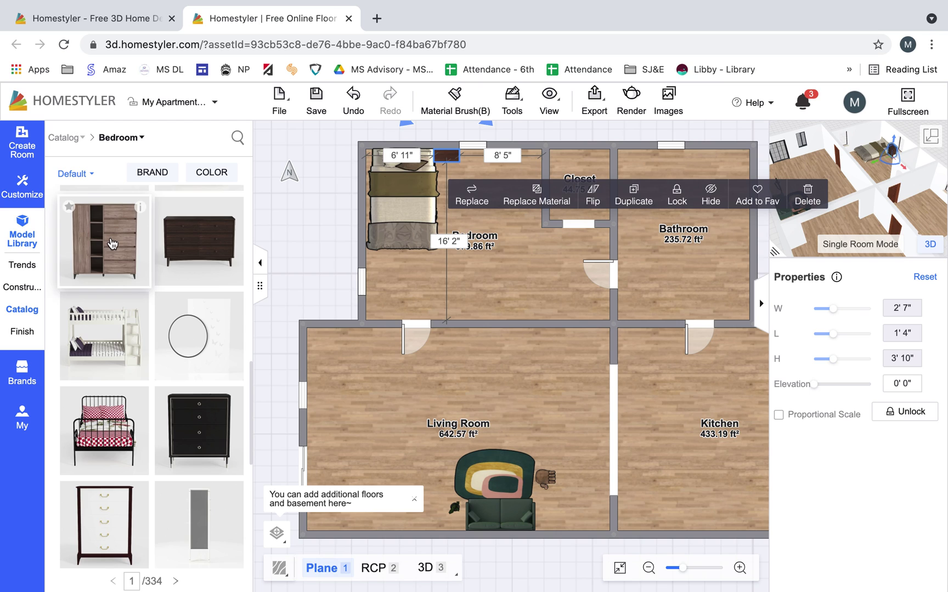
left_click_drag(185, 244, 417, 259)
left_click(203, 250)
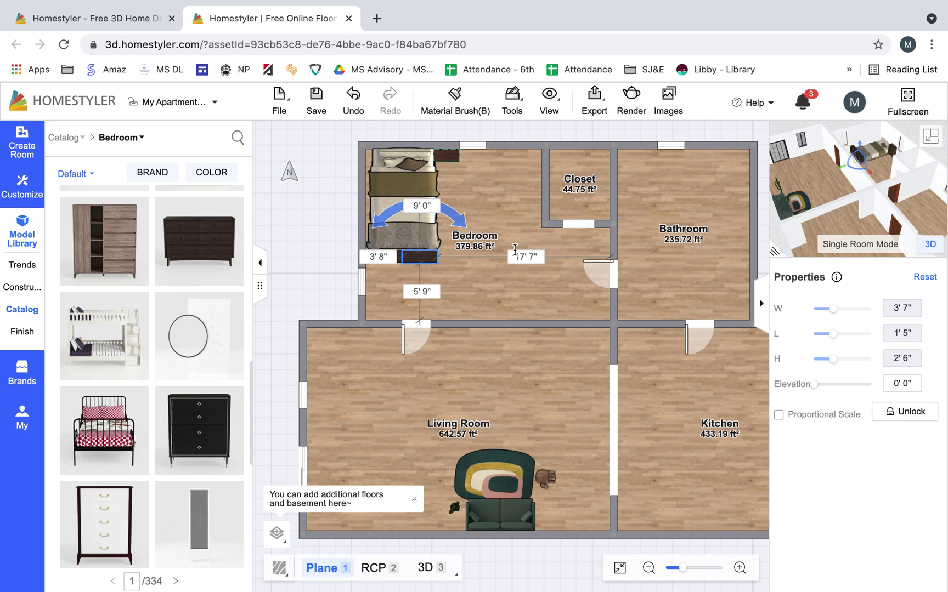
Step: Place a standing mirror from the Bedroom category in the bedroom's corner next to the closet wall
scroll(185, 452, "down", 6)
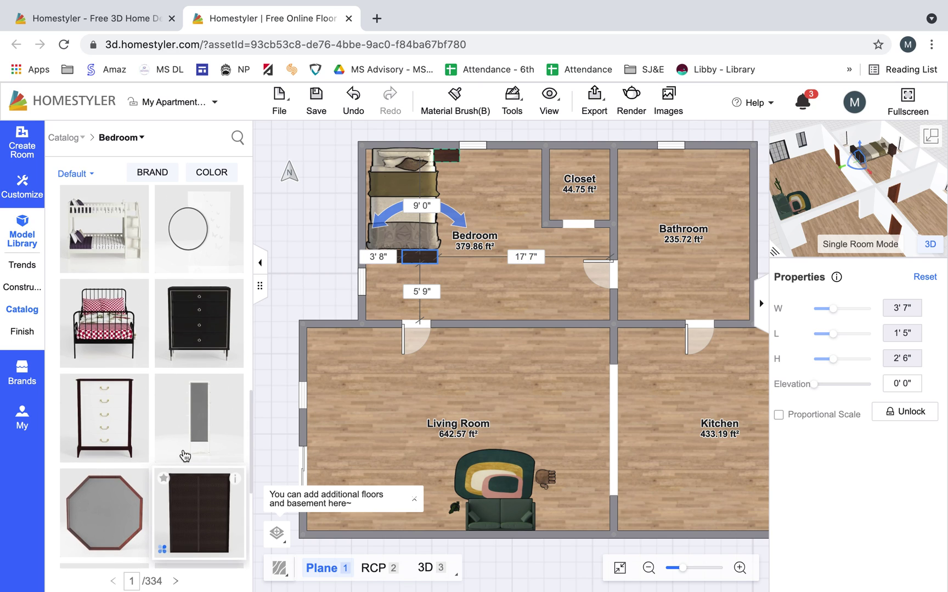
scroll(185, 457, "down", 2)
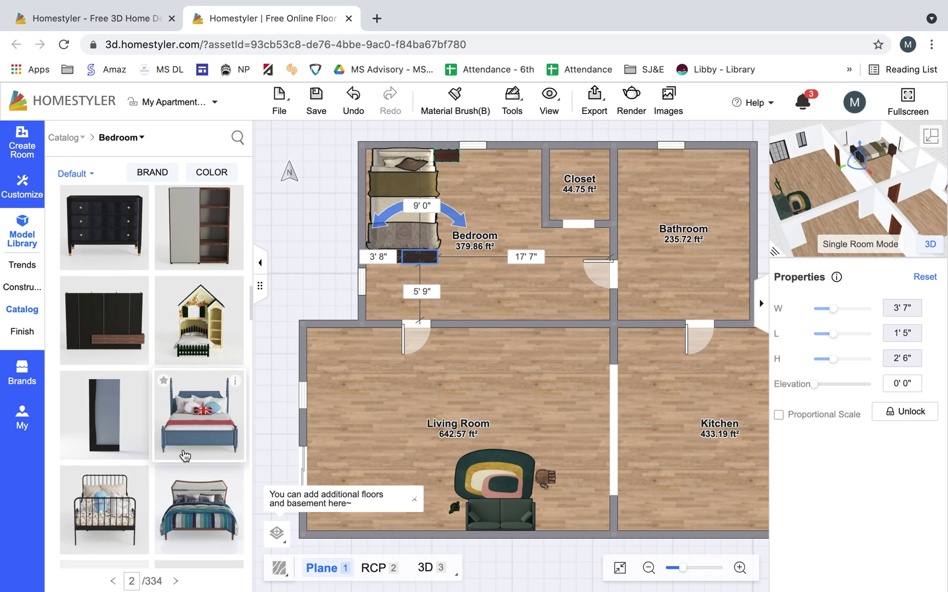
scroll(185, 456, "down", 2)
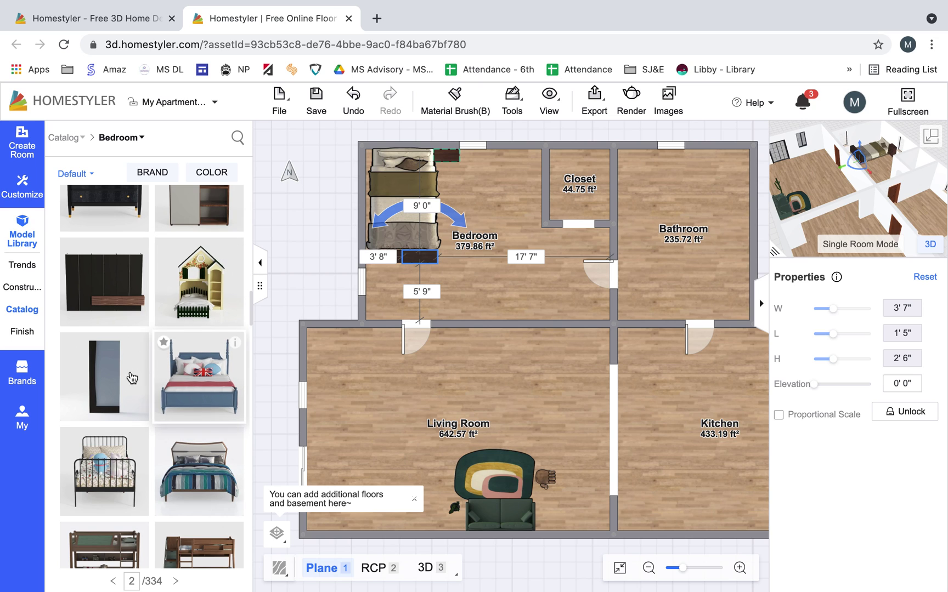
scroll(127, 379, "down", 5)
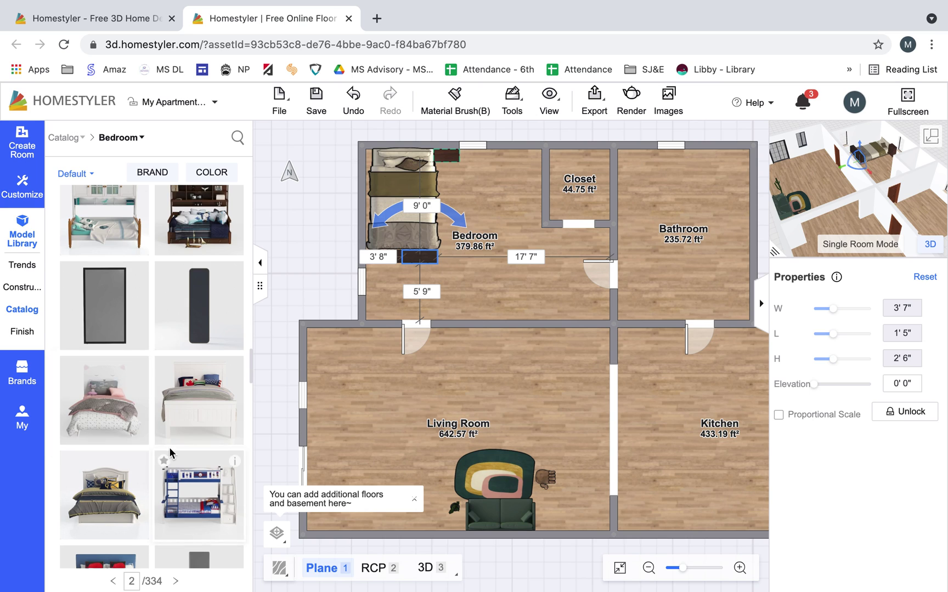
scroll(170, 453, "down", 5)
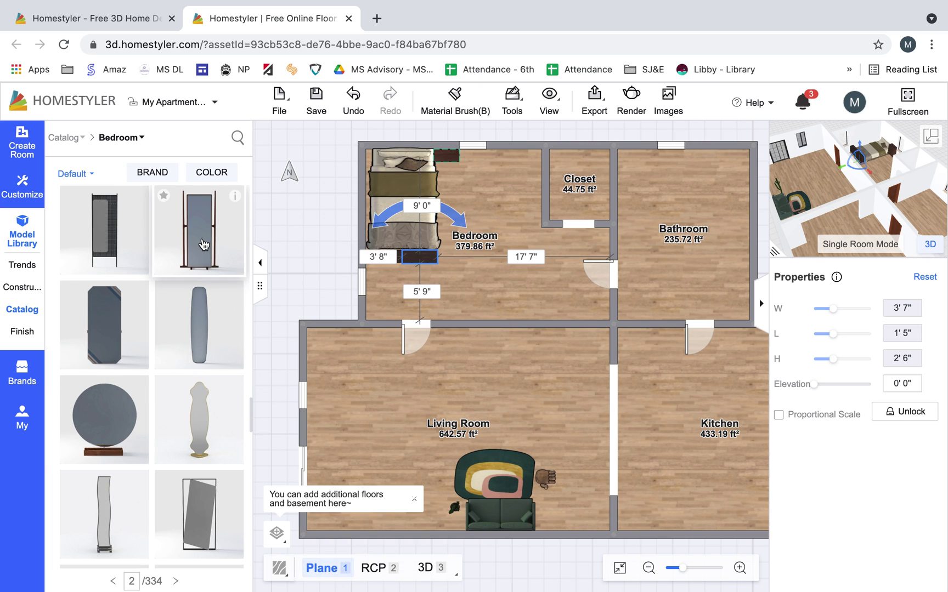
scroll(195, 437, "down", 5)
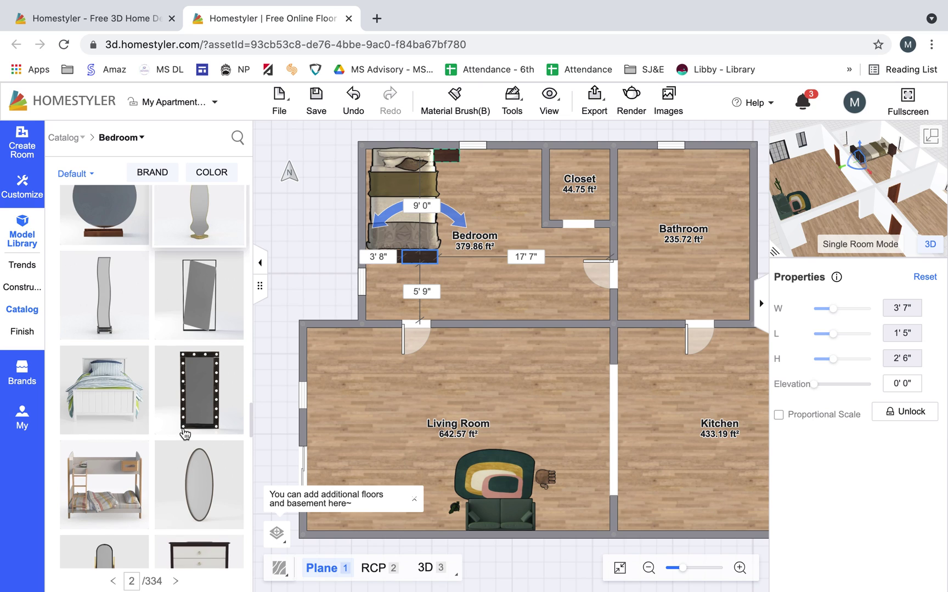
scroll(206, 455, "down", 1)
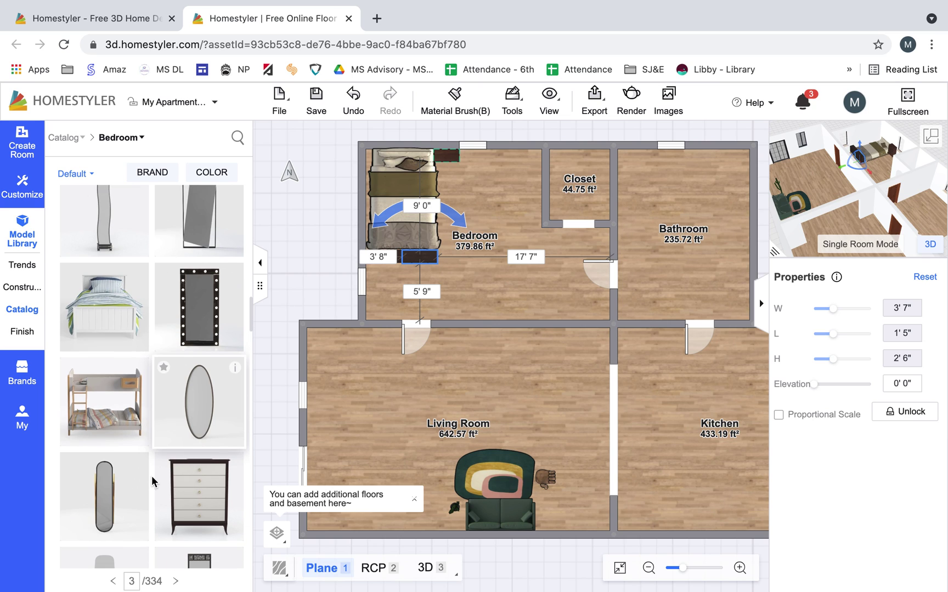
scroll(137, 482, "down", 2)
mouse_move(114, 433)
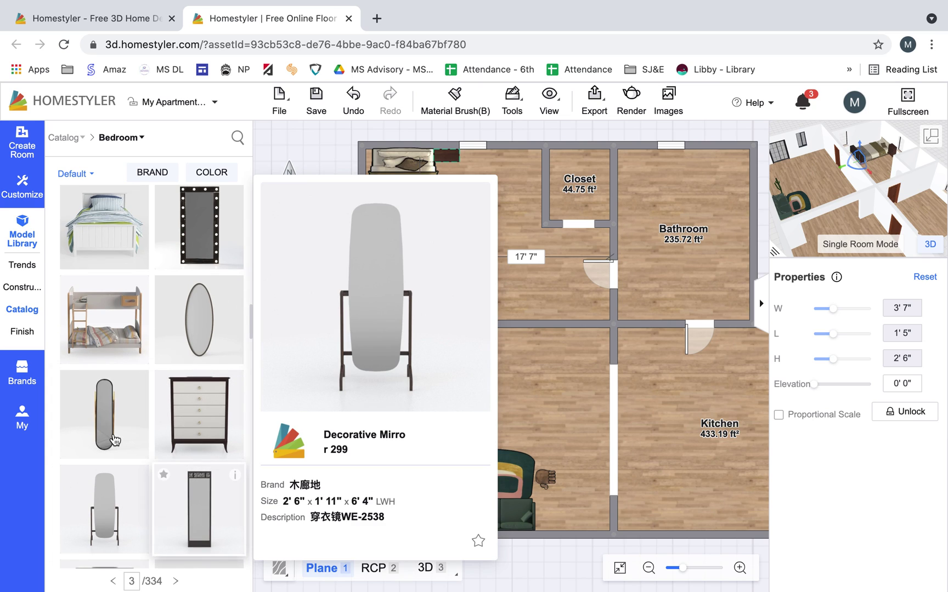
left_click_drag(318, 312, 538, 156)
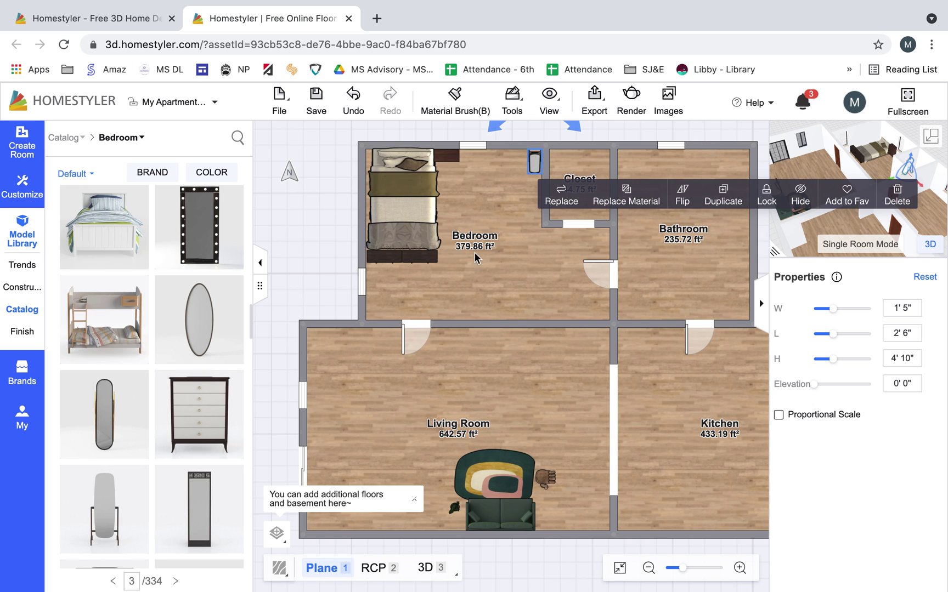
Step: Look through more dressers, wardrobes and beds in the Bedroom category of the catalog
scroll(158, 423, "down", 10)
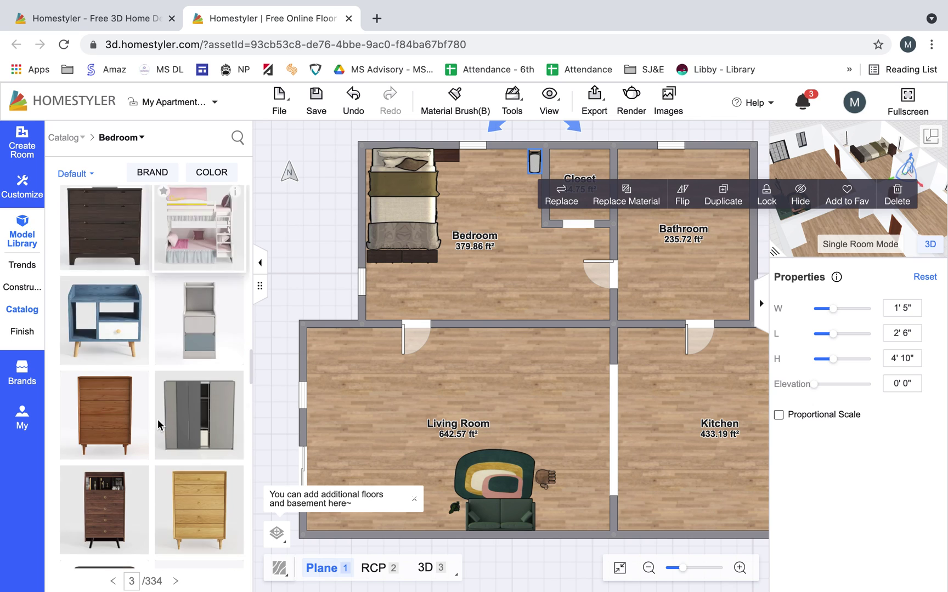
scroll(159, 426, "up", 1)
scroll(159, 426, "down", 2)
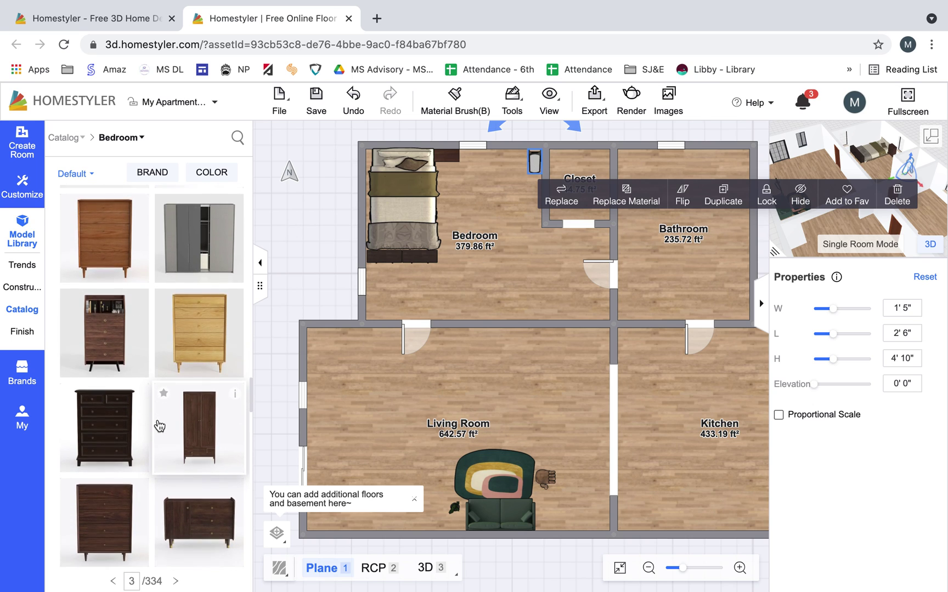
scroll(159, 426, "down", 5)
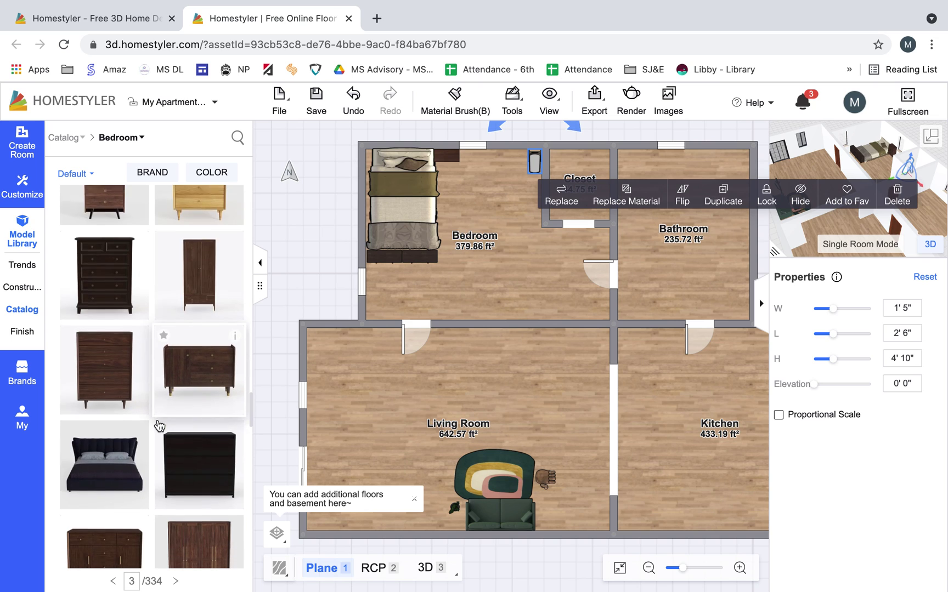
scroll(157, 421, "down", 2)
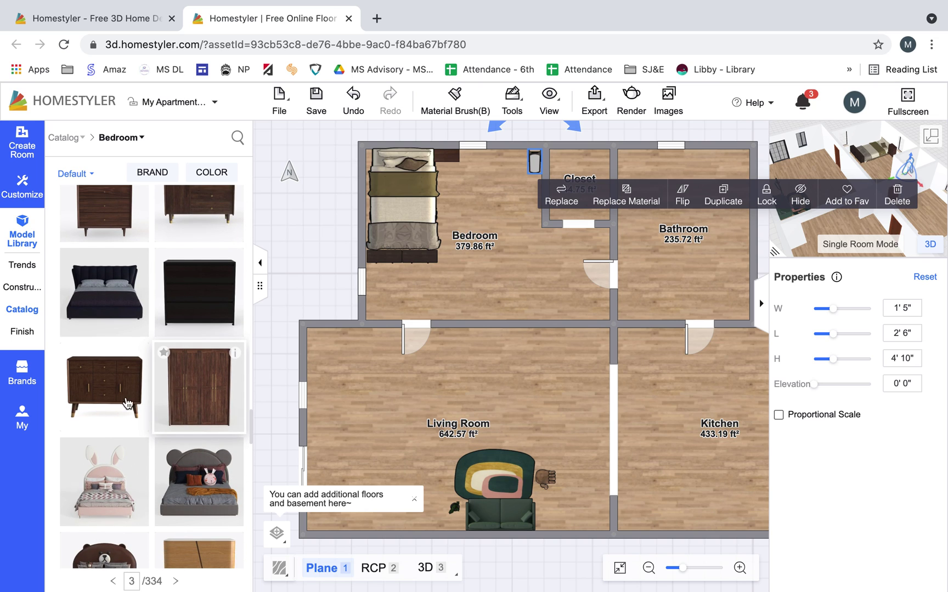
scroll(172, 409, "down", 3)
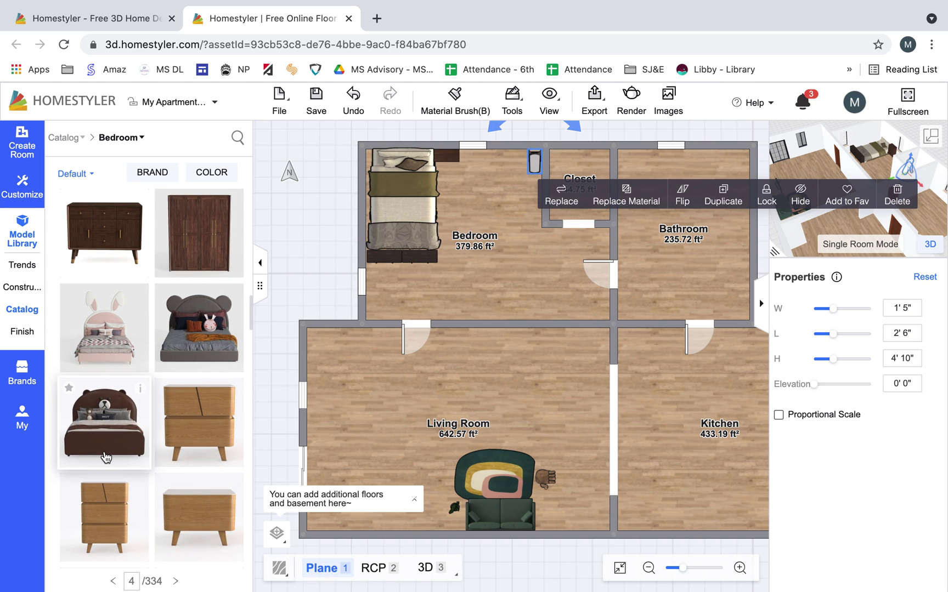
scroll(106, 458, "down", 2)
scroll(104, 451, "up", 3)
scroll(108, 449, "down", 2)
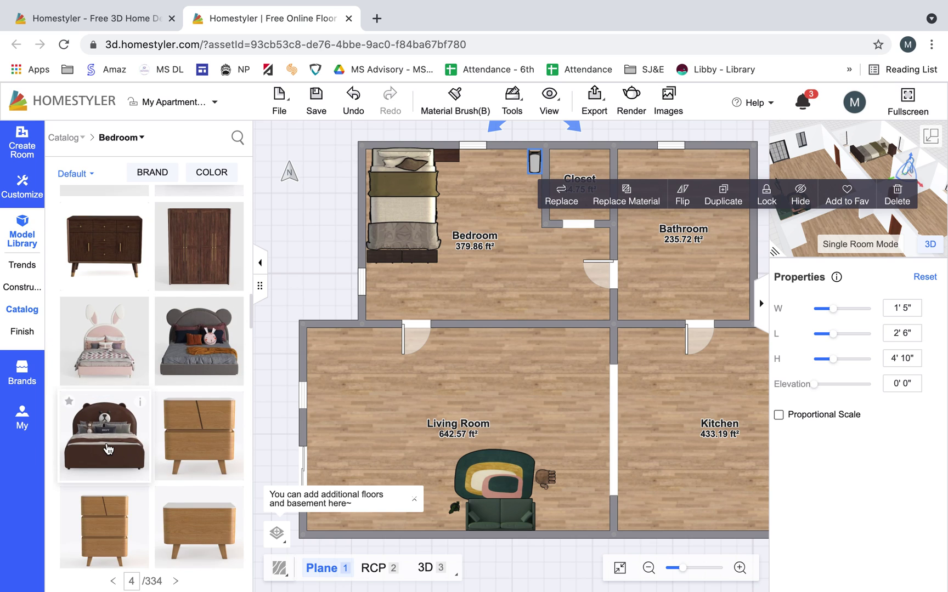
Step: Try to place the brown bear-headboard bed in the bedroom, overlapping the existing bed
left_click(108, 448)
scroll(108, 449, "down", 3)
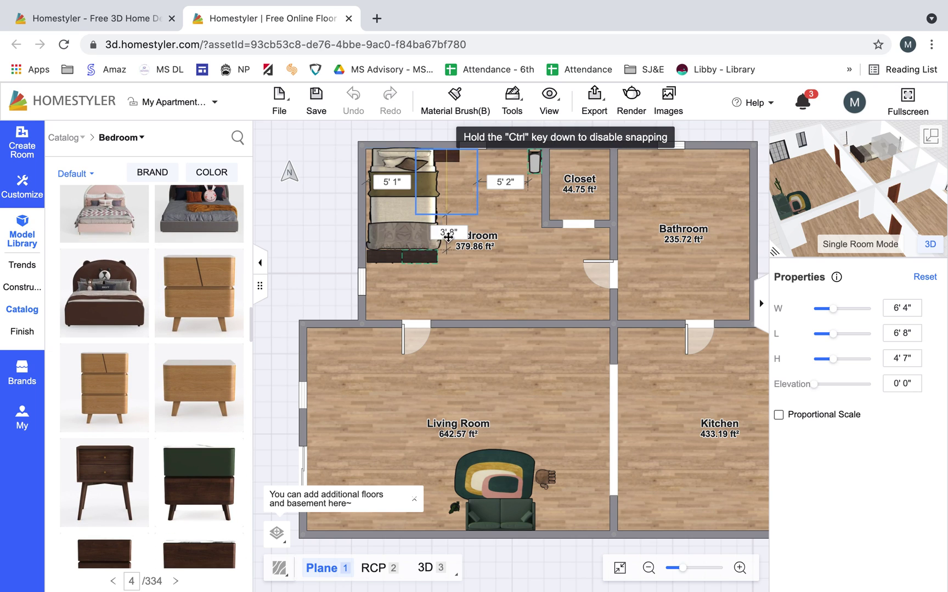
left_click(429, 242)
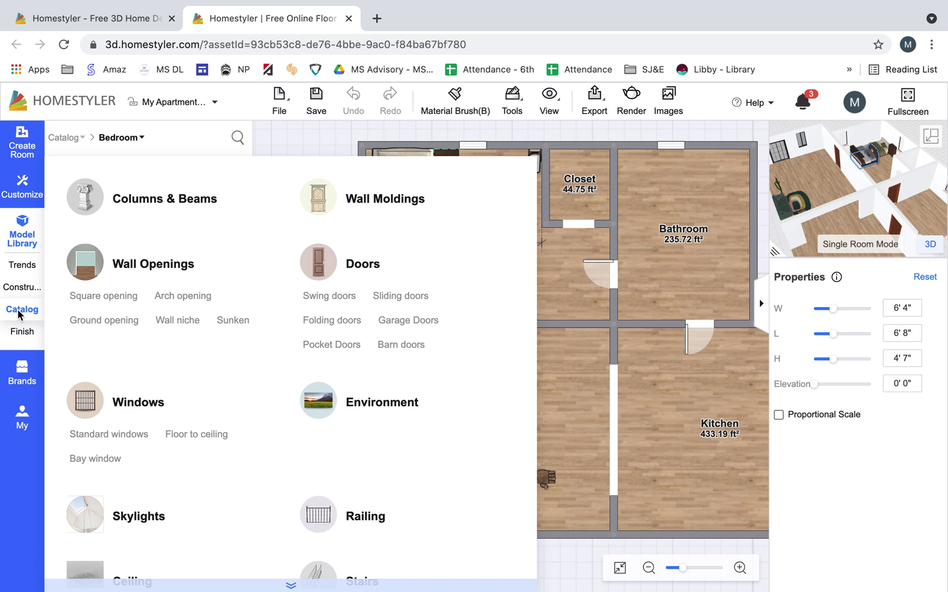
Step: Look through the Bedroom accessories and place the wooden pencil holder on top of the tall dresser beside the bed's head
mouse_move(18, 309)
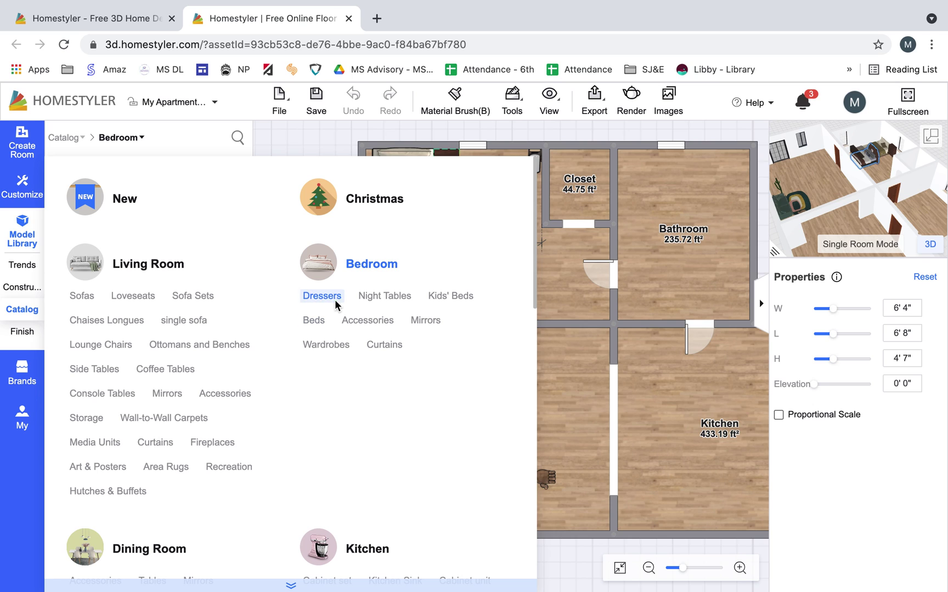
left_click(367, 320)
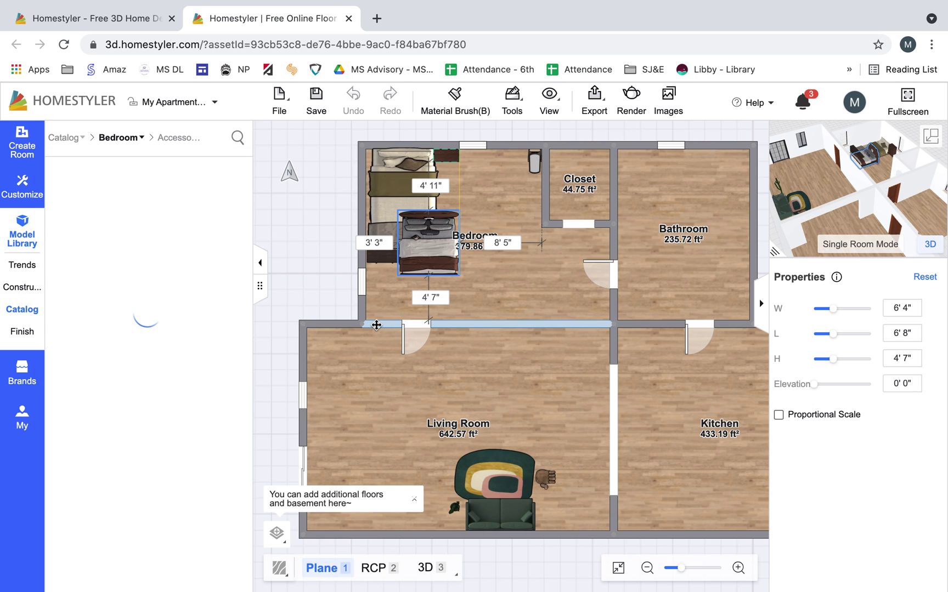
mouse_move(168, 465)
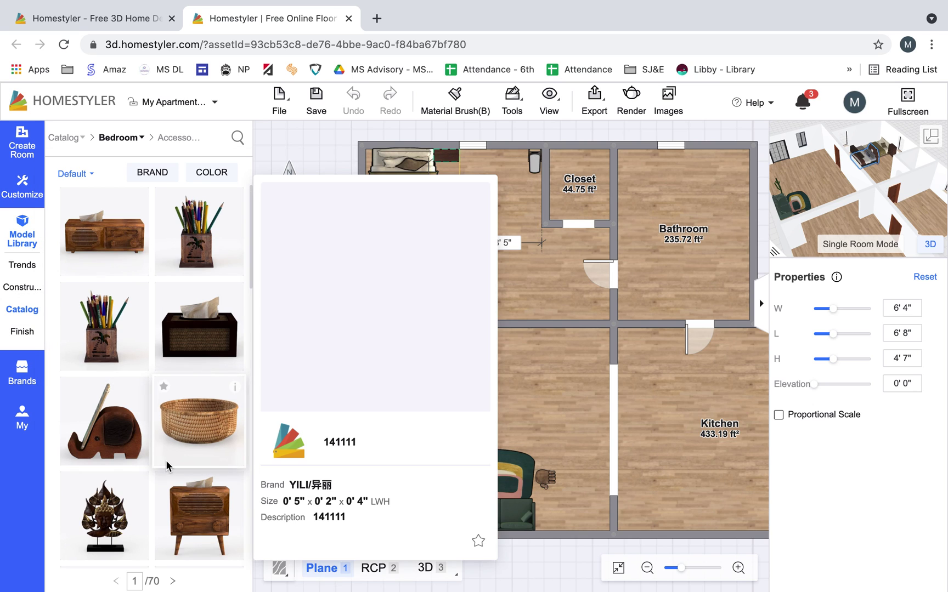
scroll(167, 465, "down", 5)
scroll(167, 465, "down", 8)
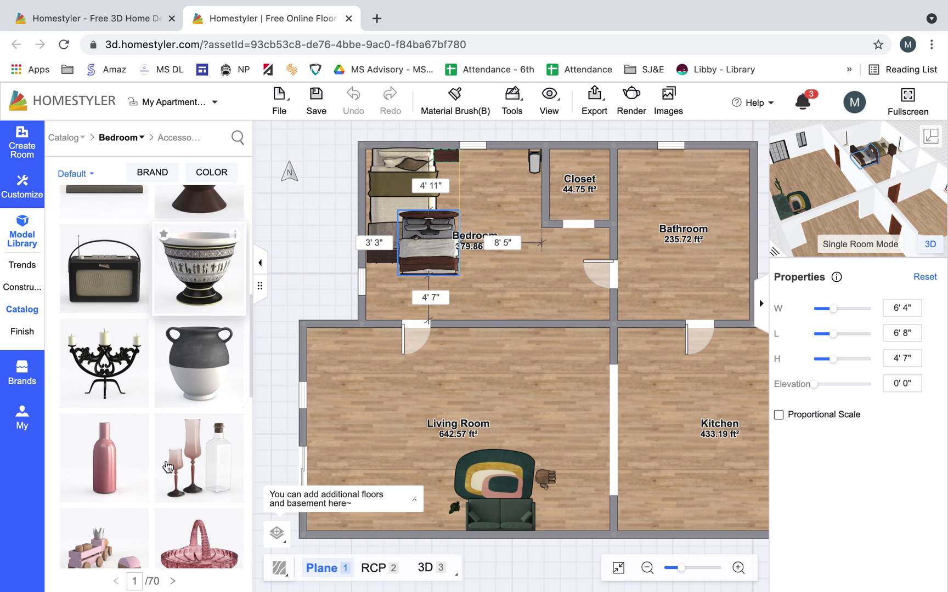
scroll(191, 388, "up", 12)
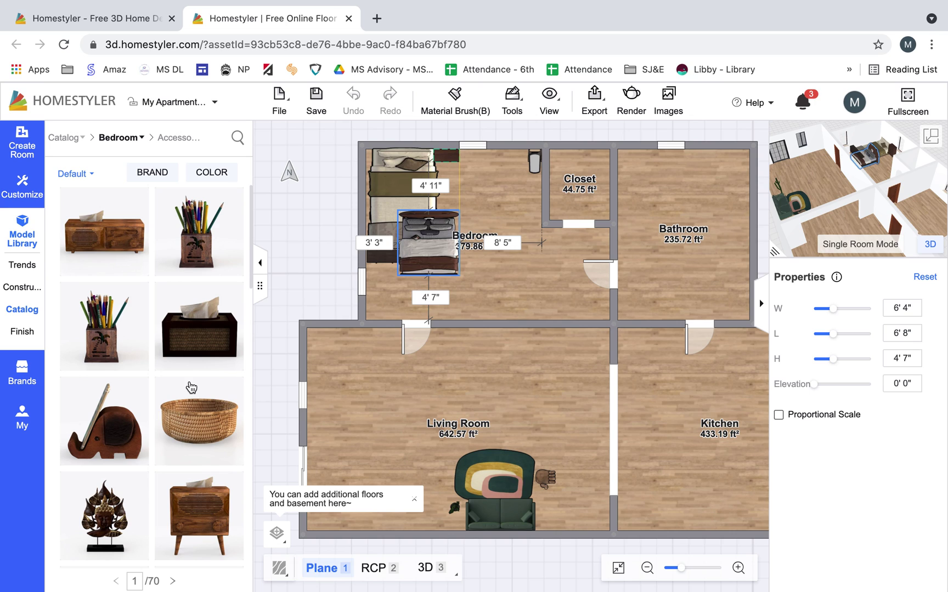
mouse_move(113, 338)
left_mouse_down()
mouse_move(370, 236)
mouse_move(455, 148)
left_mouse_up()
left_click(447, 156)
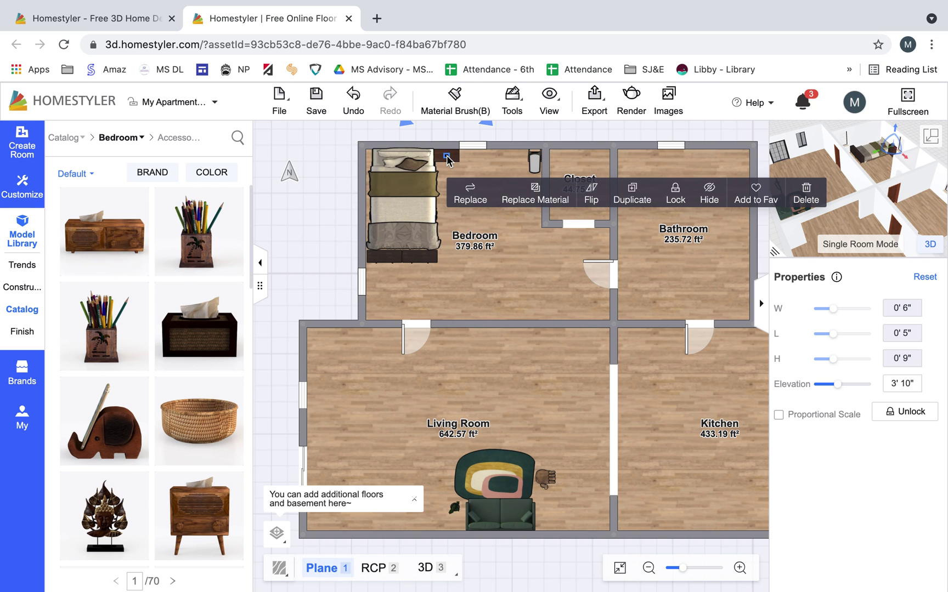
Step: Switch to the 3D view and examine the furnished bedroom with its bed and dressers
left_click(927, 139)
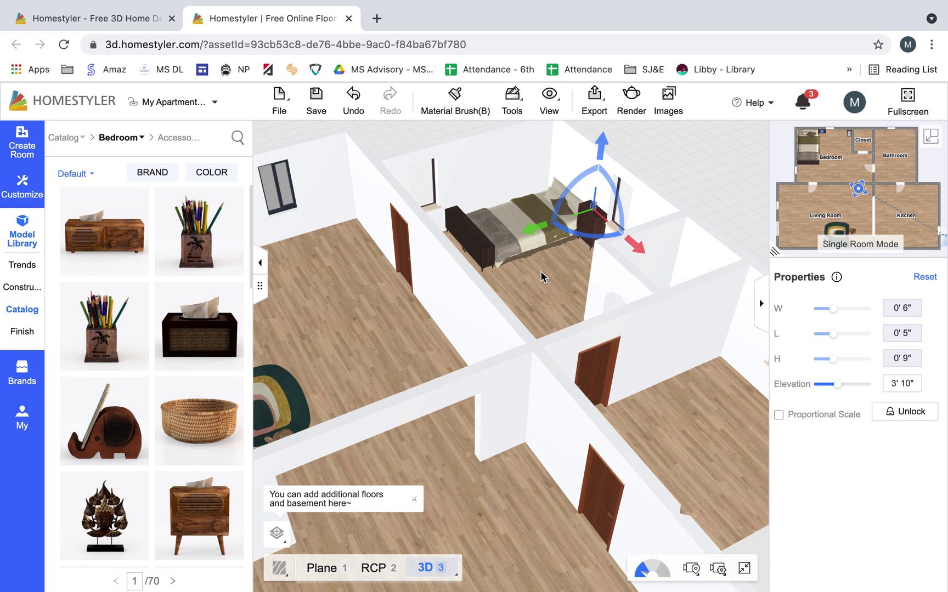
scroll(541, 277, "up", 10)
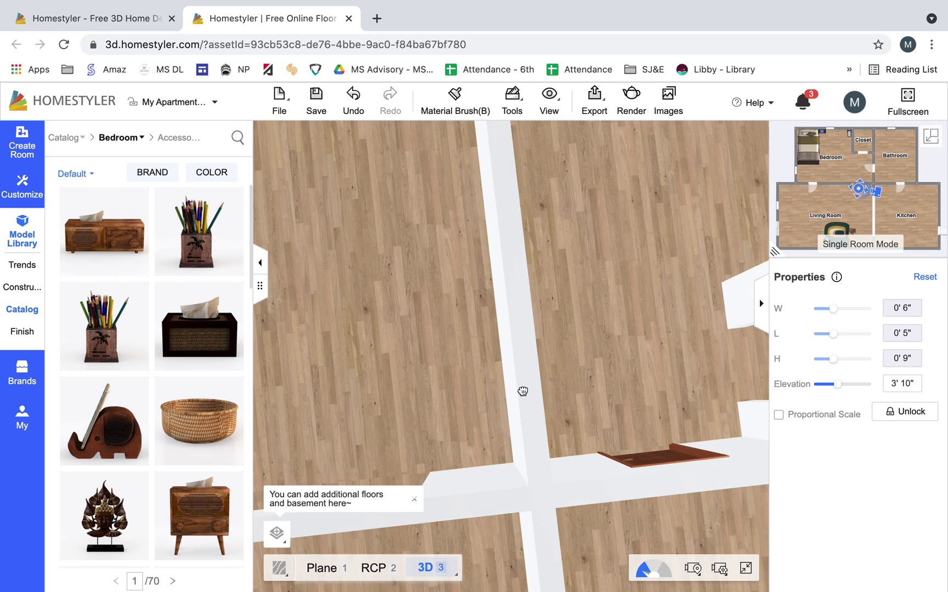
left_click_drag(523, 391, 557, 255)
scroll(613, 216, "down", 5)
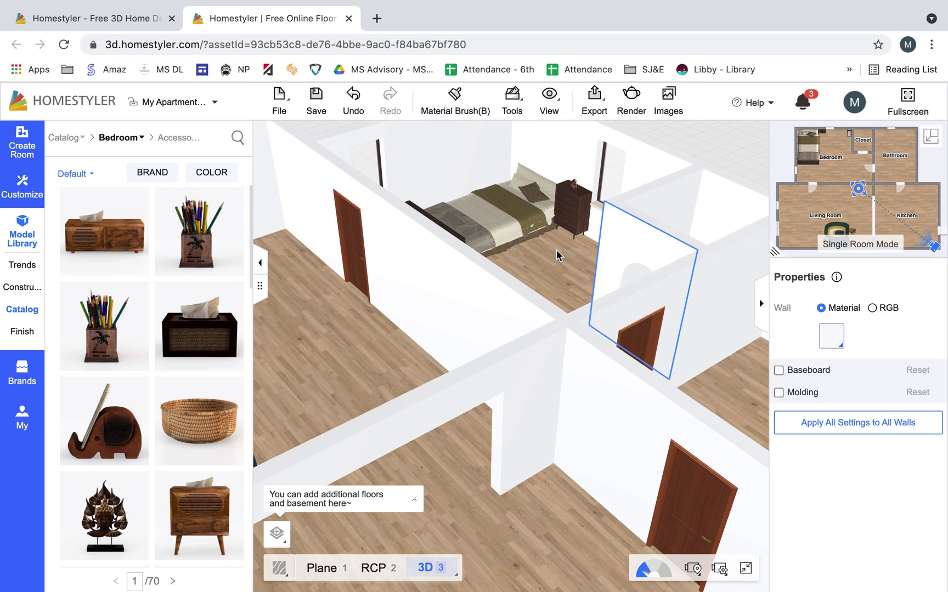
Step: Isolate the bedroom in single-room mode and examine its bed, dressers and mirror from several angles
left_click(557, 255)
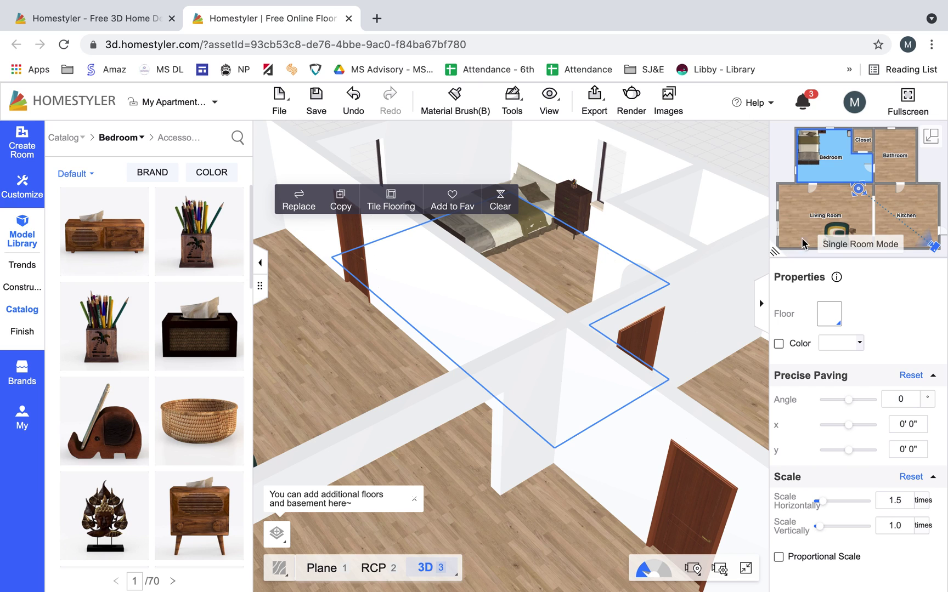
left_click(853, 249)
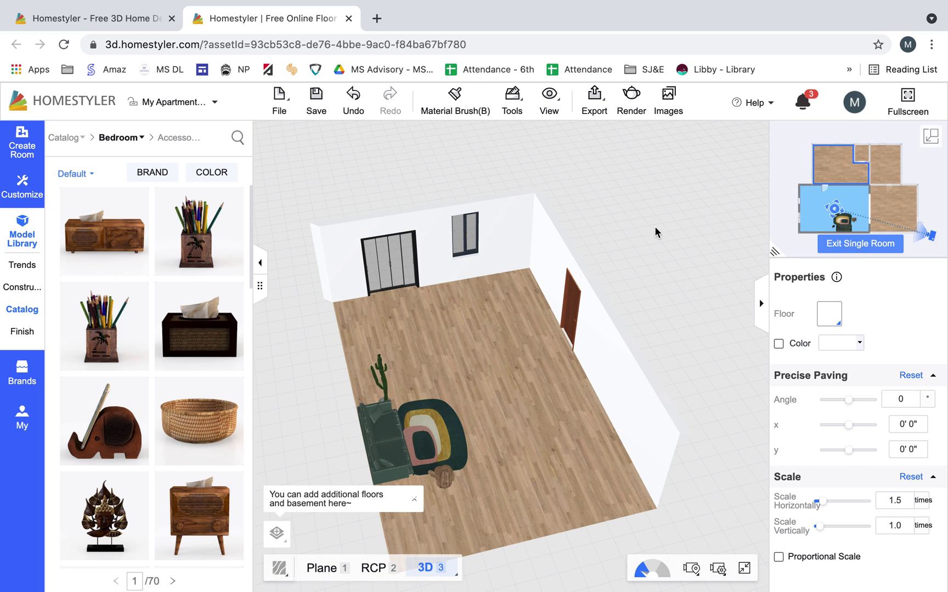
left_click(847, 177)
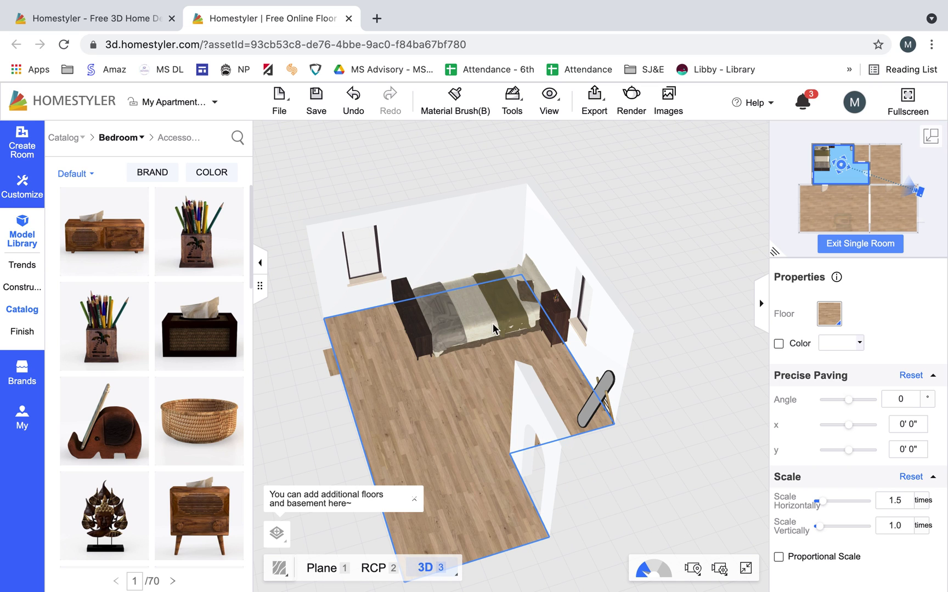
scroll(441, 386, "up", 10)
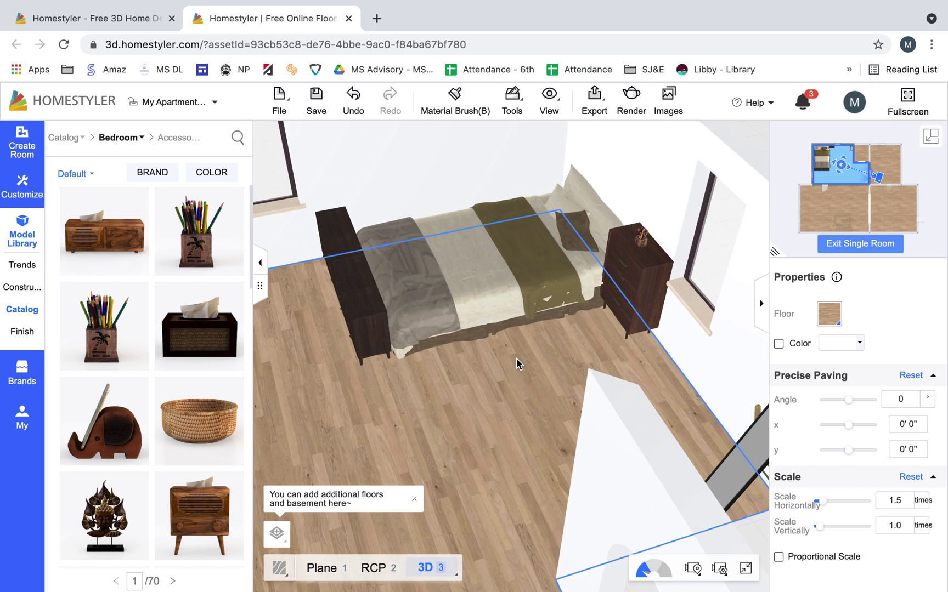
left_click_drag(465, 351, 594, 336)
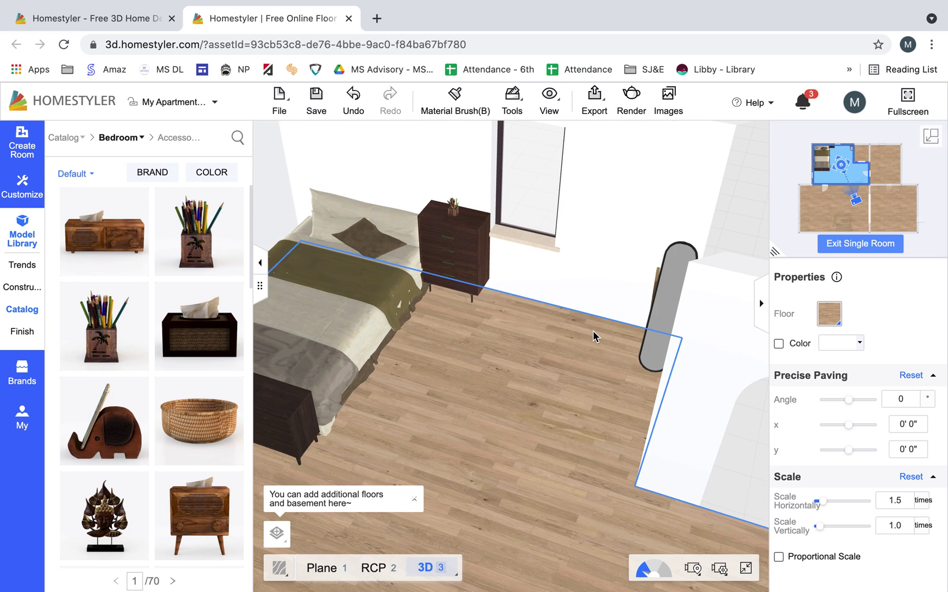
left_click_drag(450, 214, 636, 266)
Step: Place the wooden tissue box from the Bedroom accessories on top of the low dresser at the foot of the bed
left_click_drag(571, 274, 443, 280)
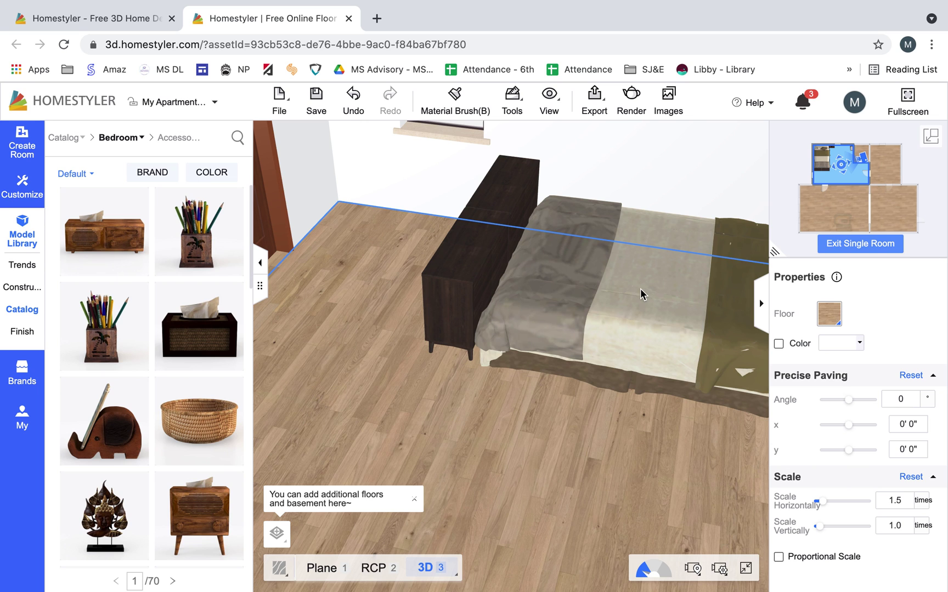
left_click_drag(642, 296, 648, 255)
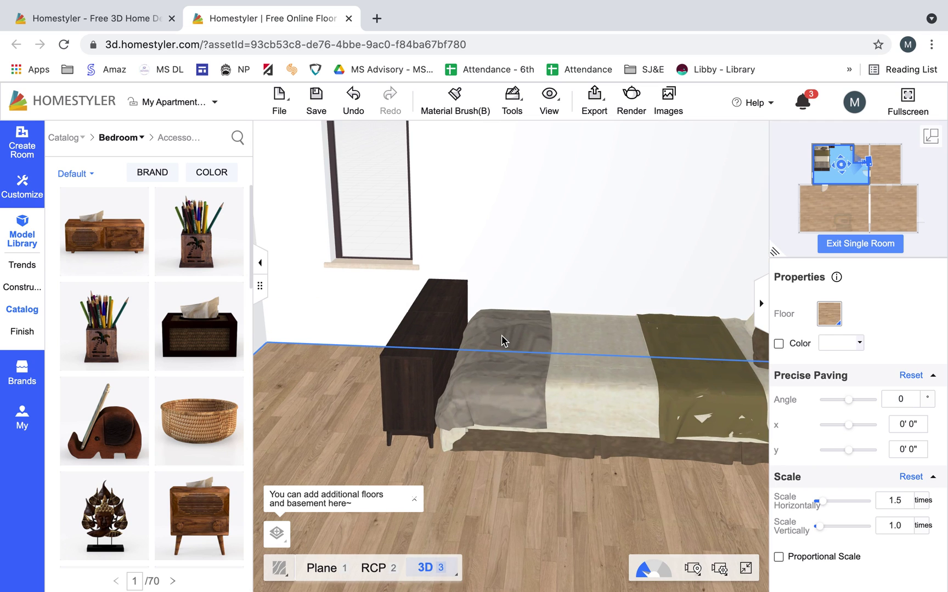
left_click_drag(516, 337, 529, 339)
scroll(194, 387, "down", 5)
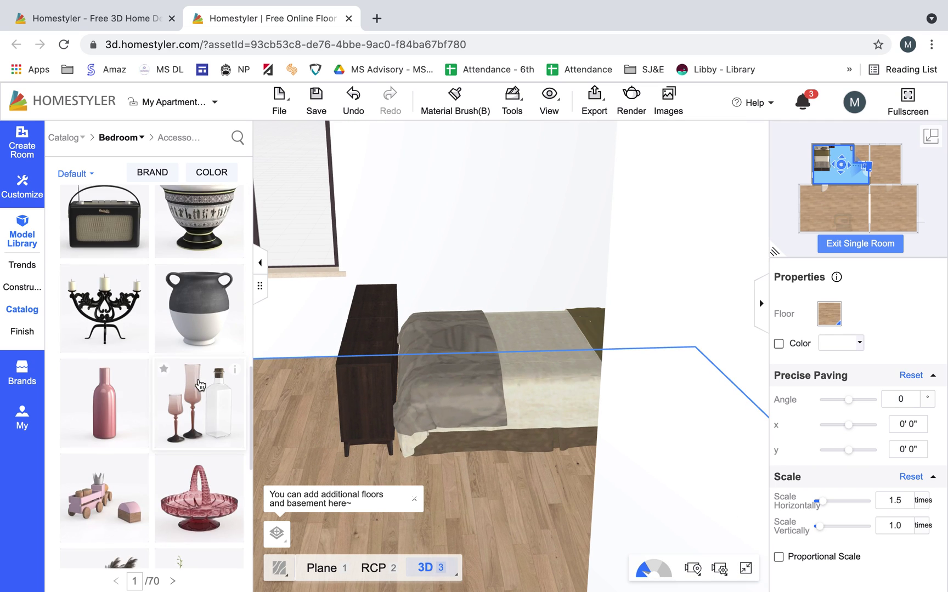
scroll(201, 385, "up", 6)
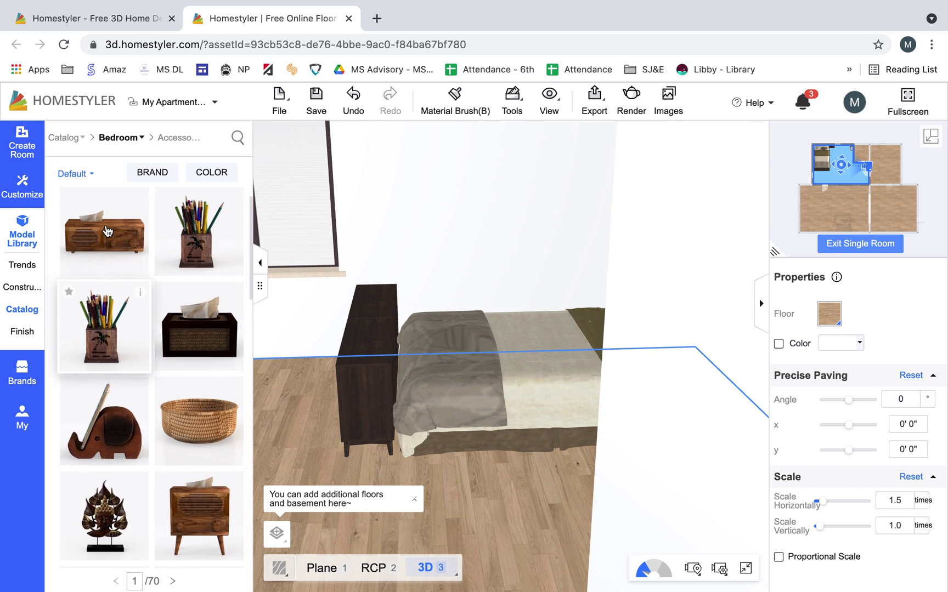
left_click(104, 240)
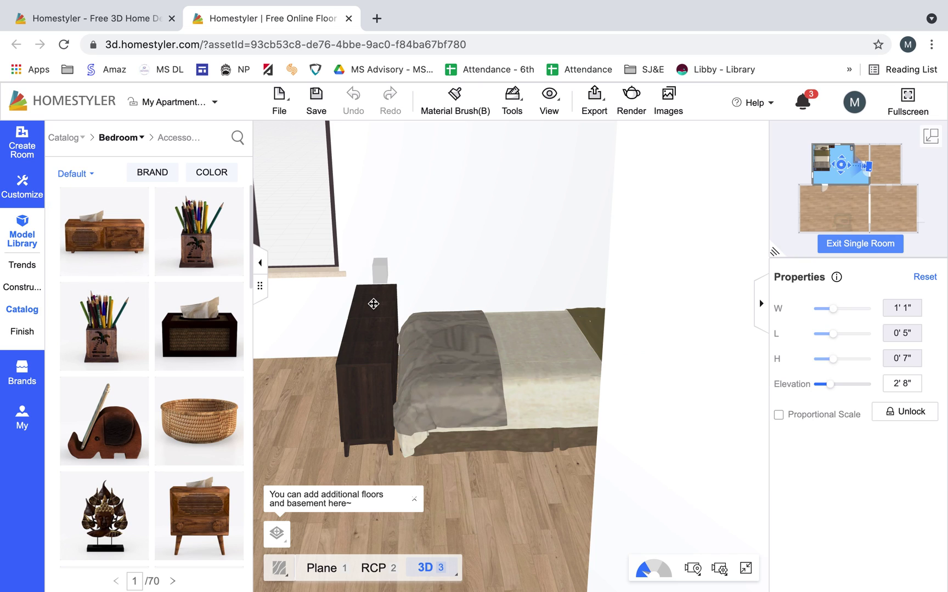
left_click(377, 306)
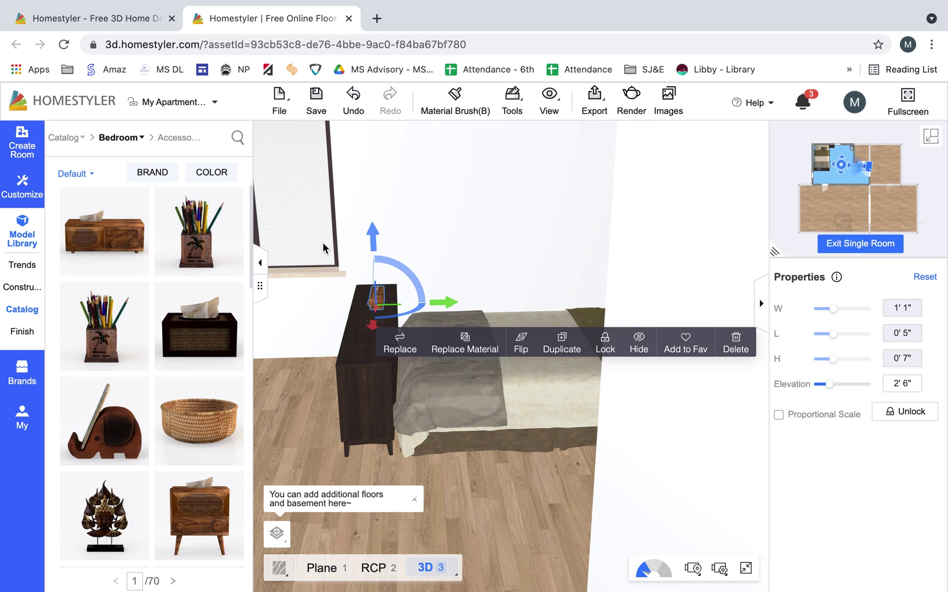
Step: Add the wooden mannequin seated on brown blocks to the top of the low dresser, in front of the tissue box
scroll(134, 373, "down", 15)
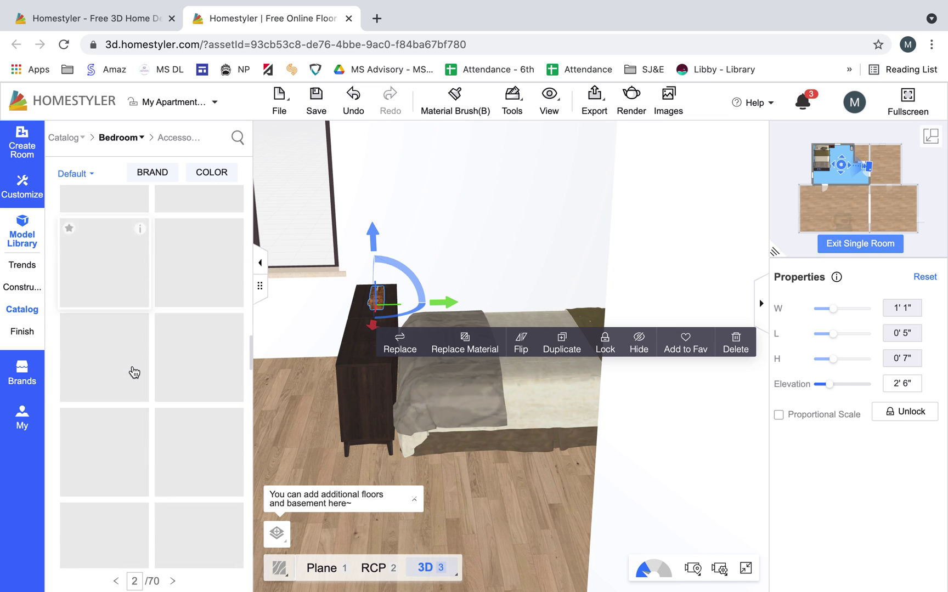
scroll(134, 373, "down", 5)
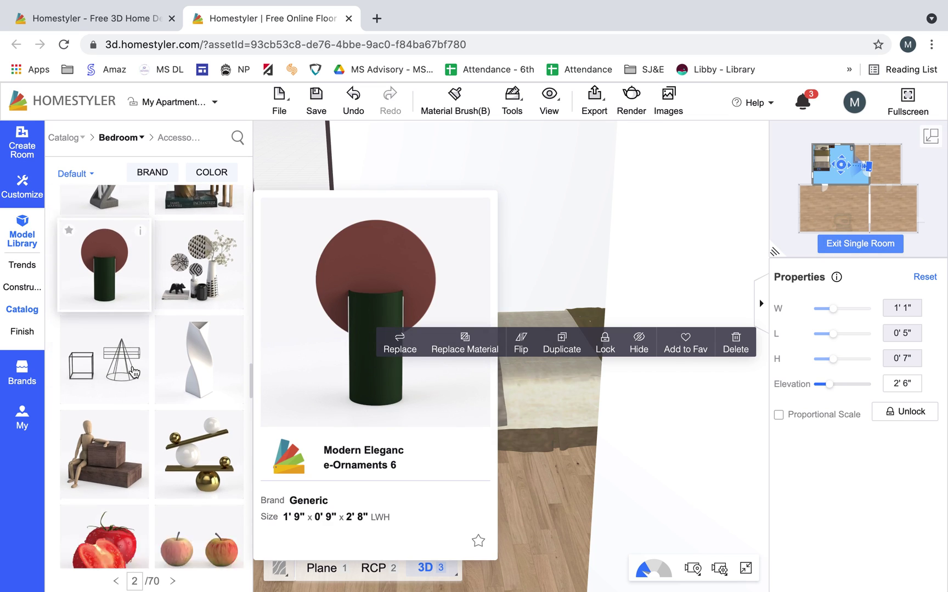
left_click(115, 254)
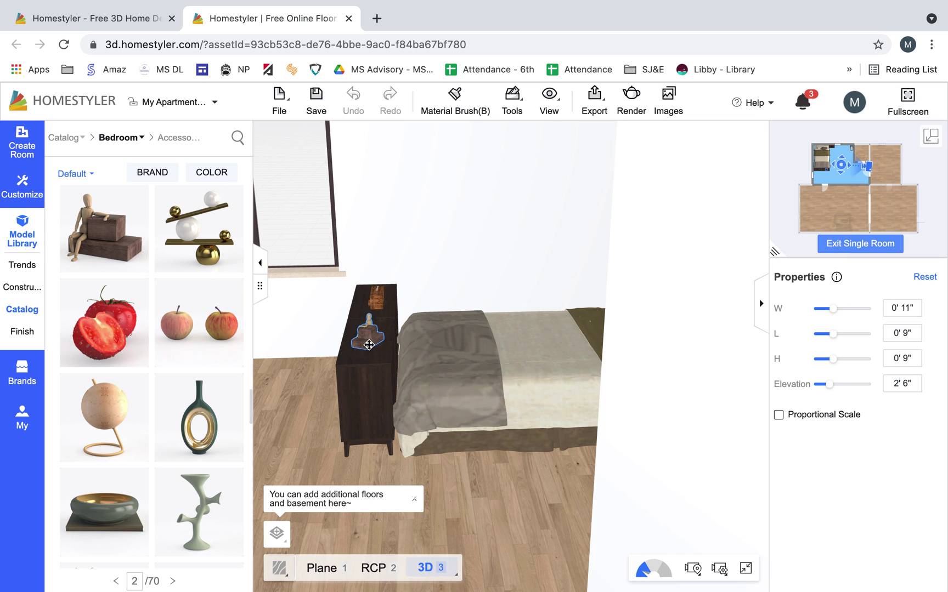
left_click(368, 344)
Step: Look through further Bedroom accessories and place the classical stone bust on the low dresser between the tissue box and the mannequin
scroll(153, 406, "down", 15)
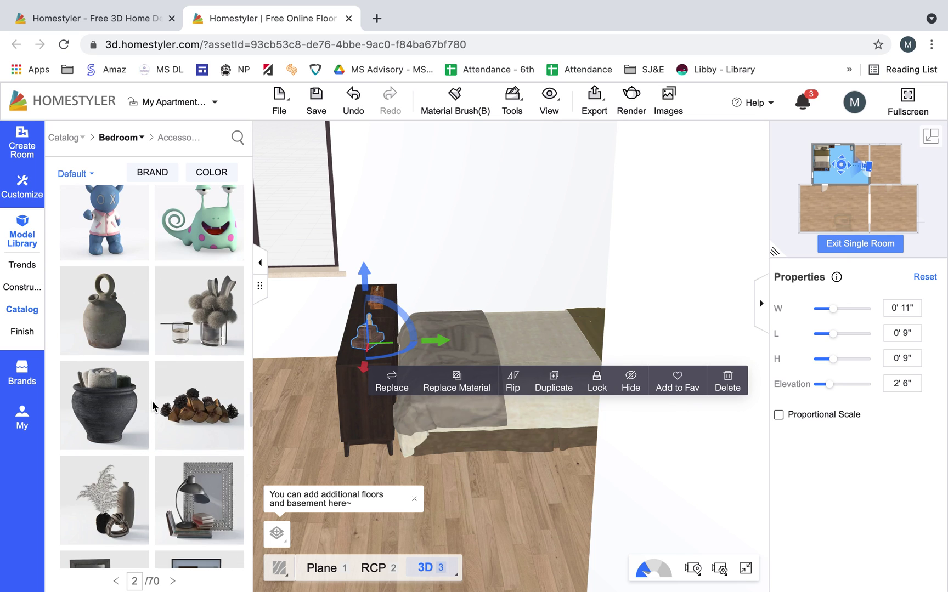
scroll(151, 406, "down", 2)
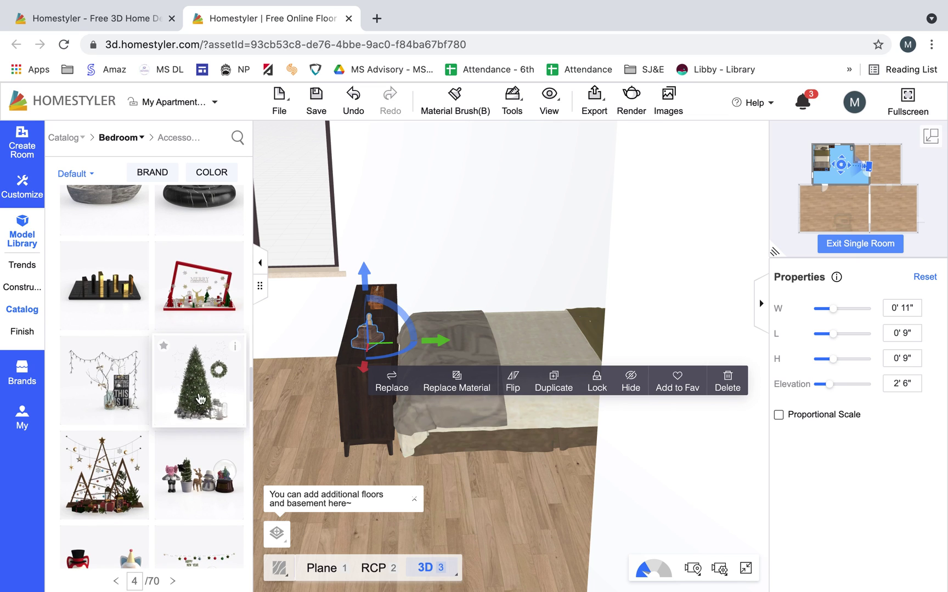
scroll(187, 416, "up", 5)
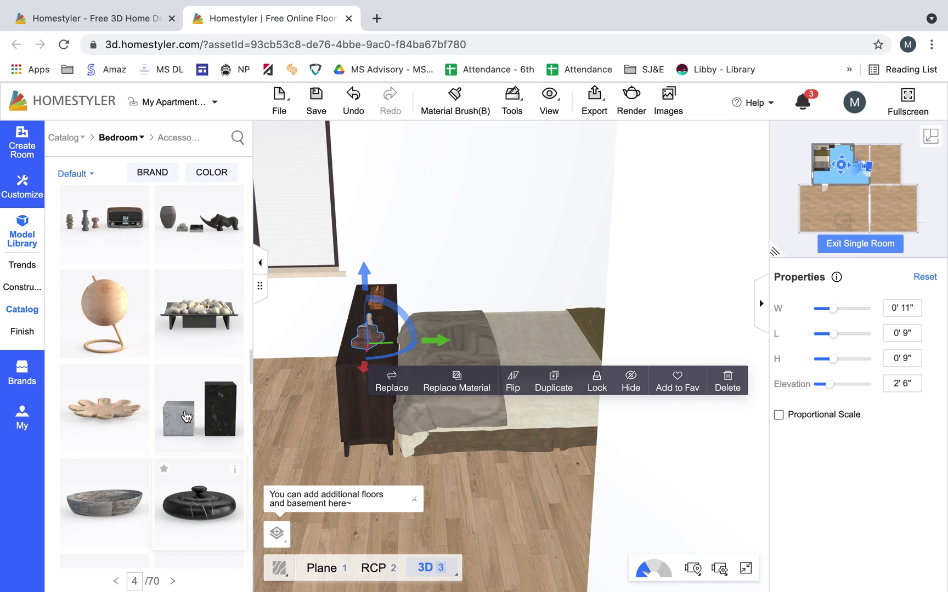
scroll(187, 417, "up", 2)
scroll(186, 417, "up", 6)
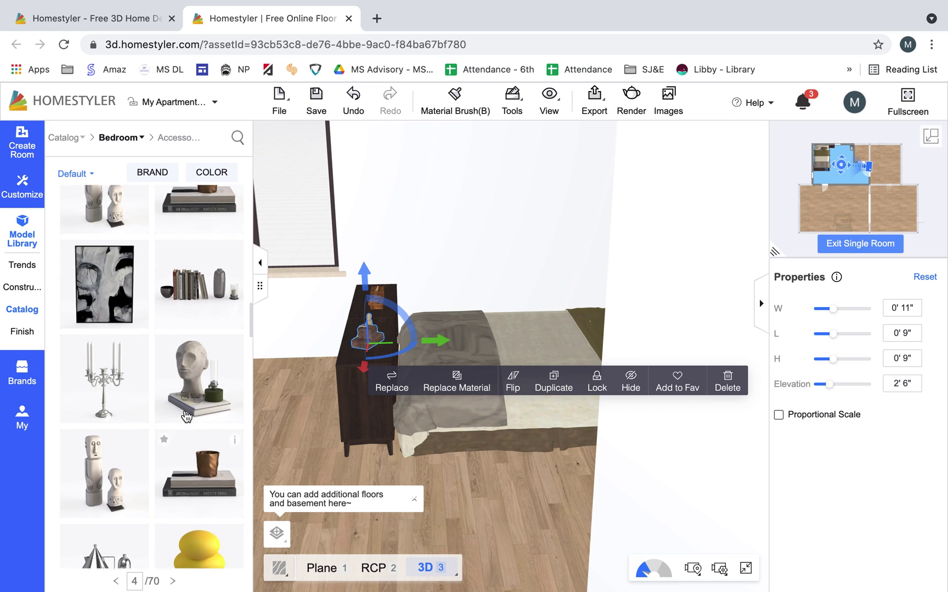
scroll(186, 417, "up", 2)
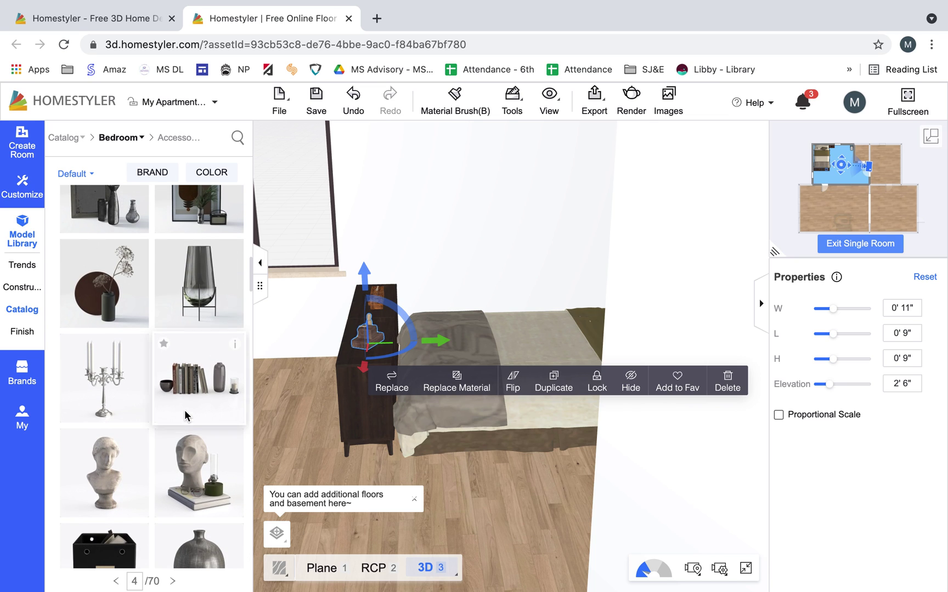
left_click(127, 463)
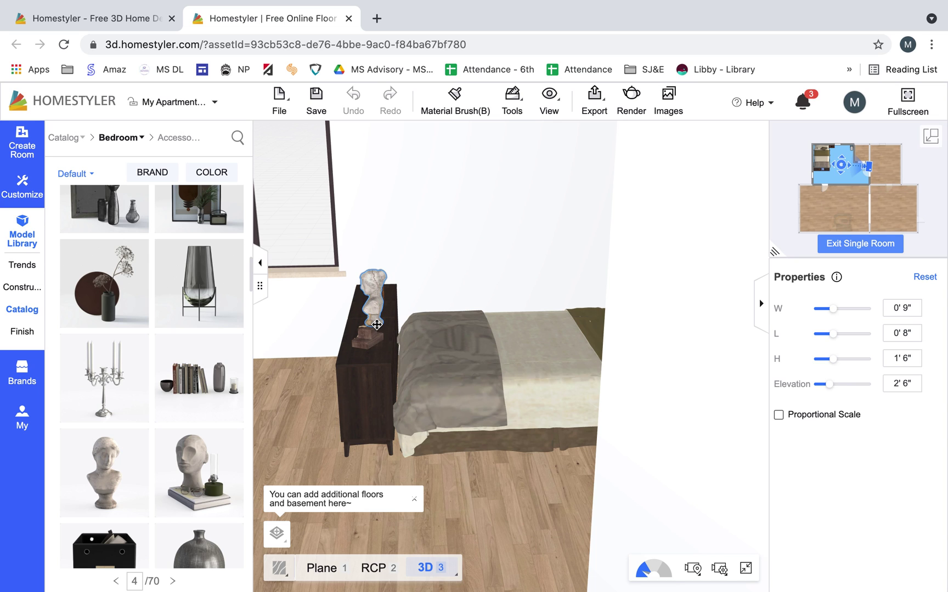
left_click(376, 325)
Step: Place the flat black device with the green label from the accessories on the floor beside the low dresser
scroll(153, 373, "down", 5)
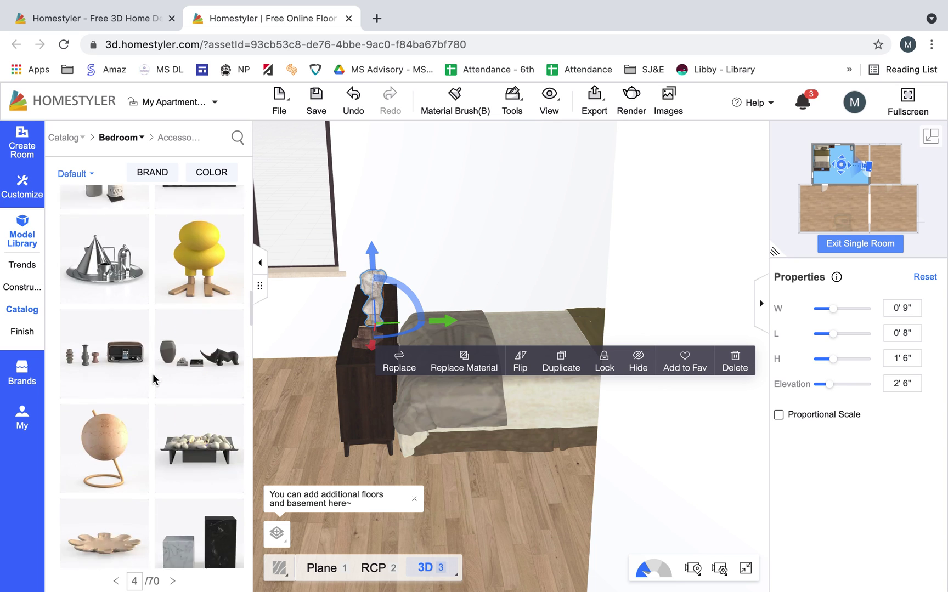
scroll(153, 378, "down", 5)
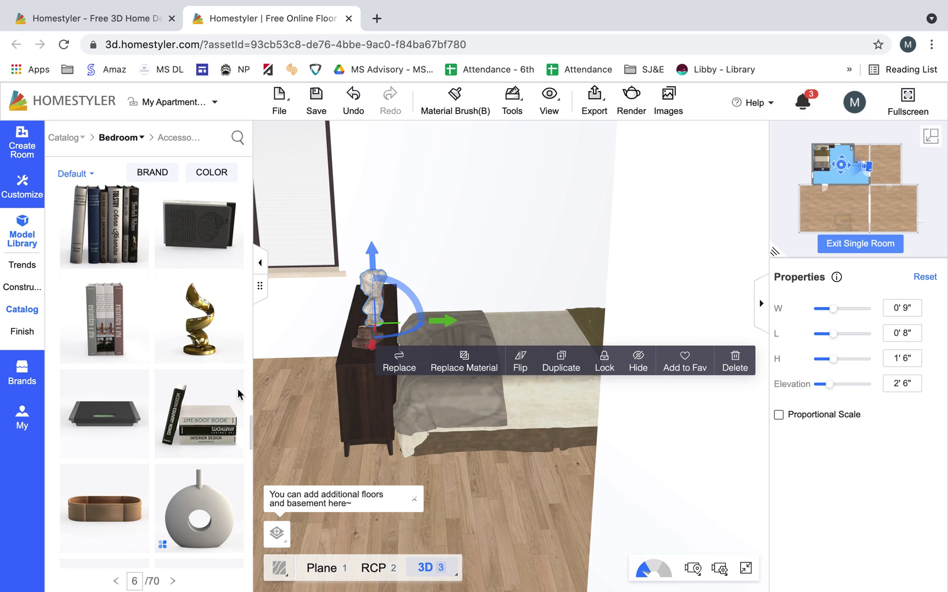
left_click(130, 418)
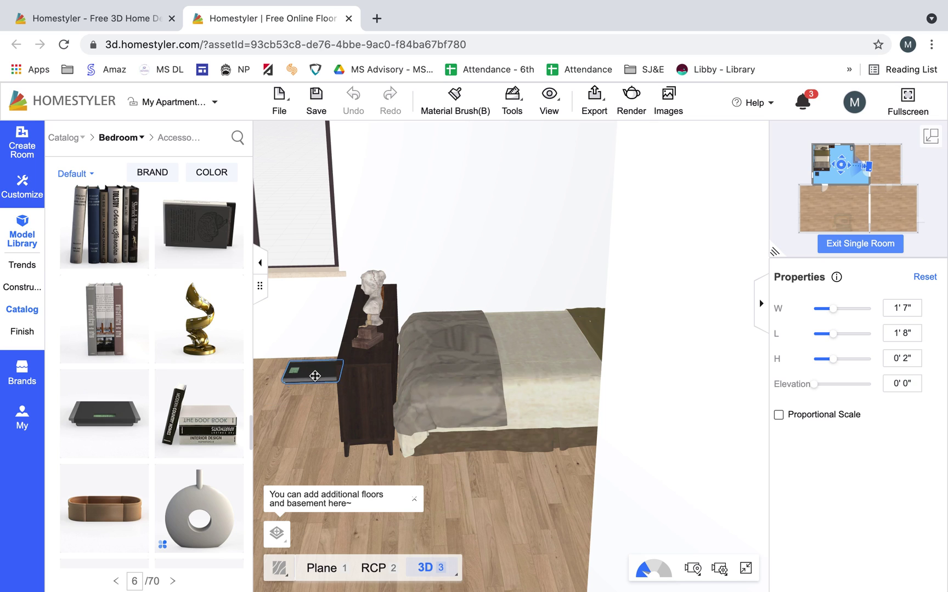
left_click(304, 378)
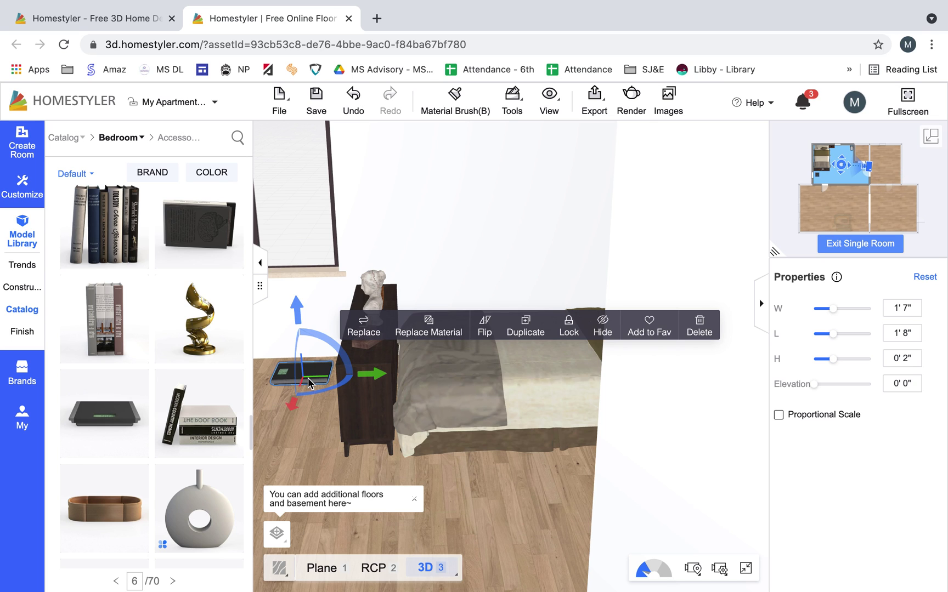
Step: Try to place the set of two picture frames and a cup against the side of the bed, and undo it
scroll(99, 388, "down", 10)
scroll(99, 389, "up", 5)
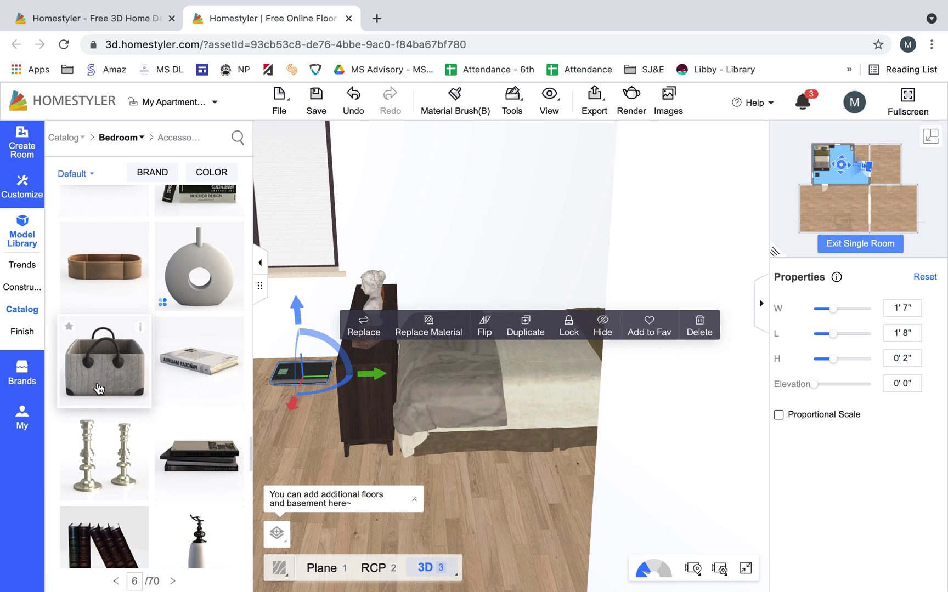
scroll(99, 388, "down", 10)
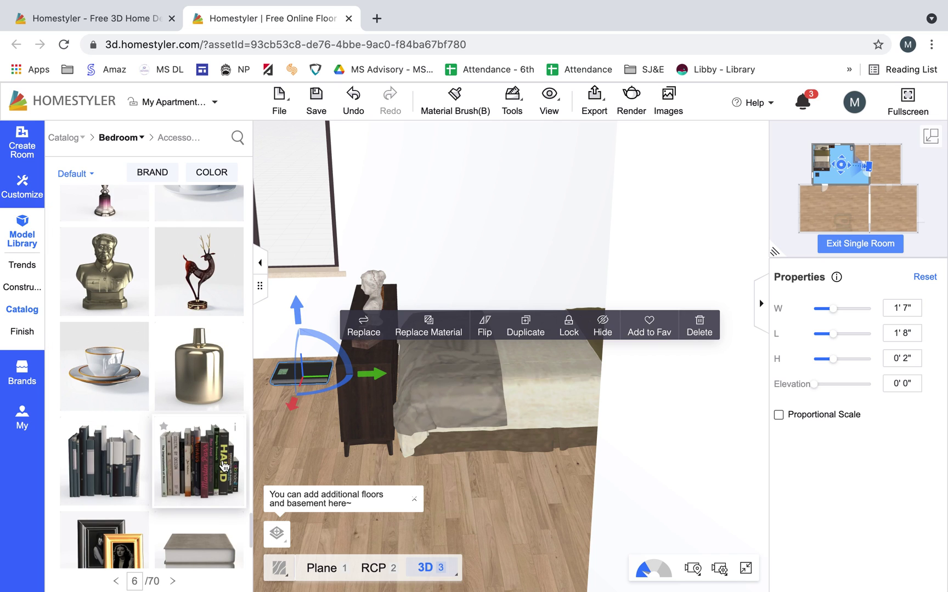
left_click(110, 540)
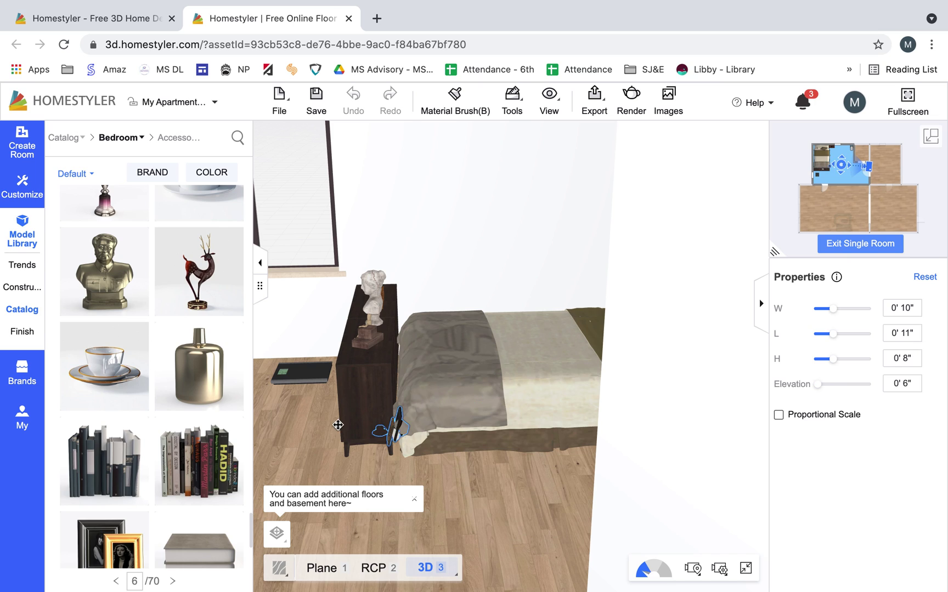
left_click(509, 438)
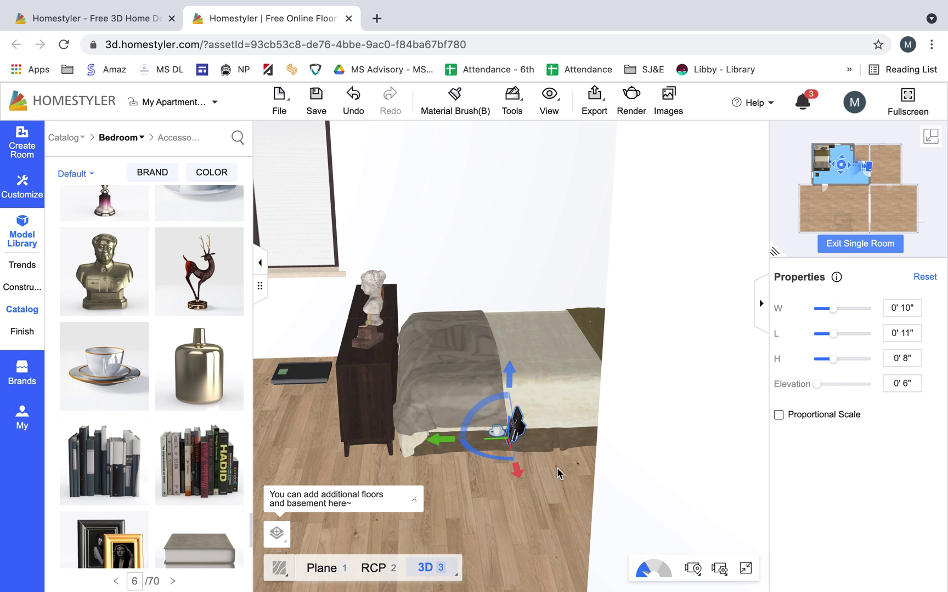
left_click(365, 100)
Step: Place the set of two picture frames and a cup on the tall dresser, beside the pencil holder
left_click_drag(509, 489, 649, 513)
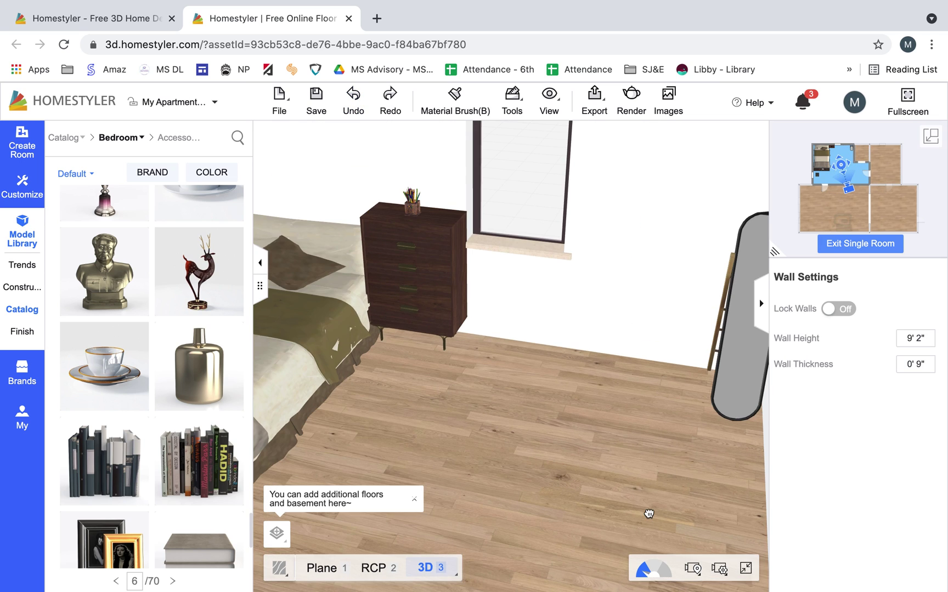
scroll(160, 298, "down", 2)
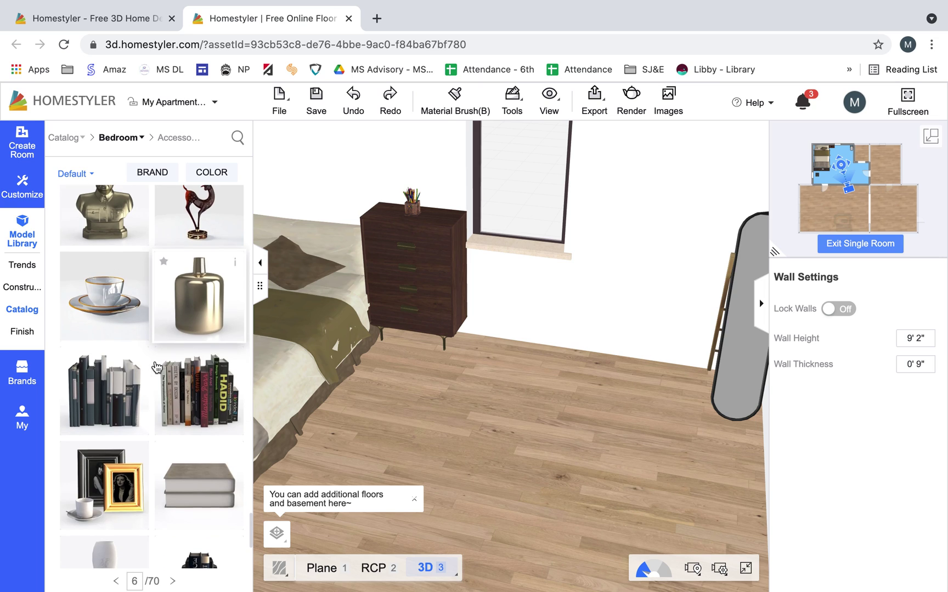
left_click(130, 469)
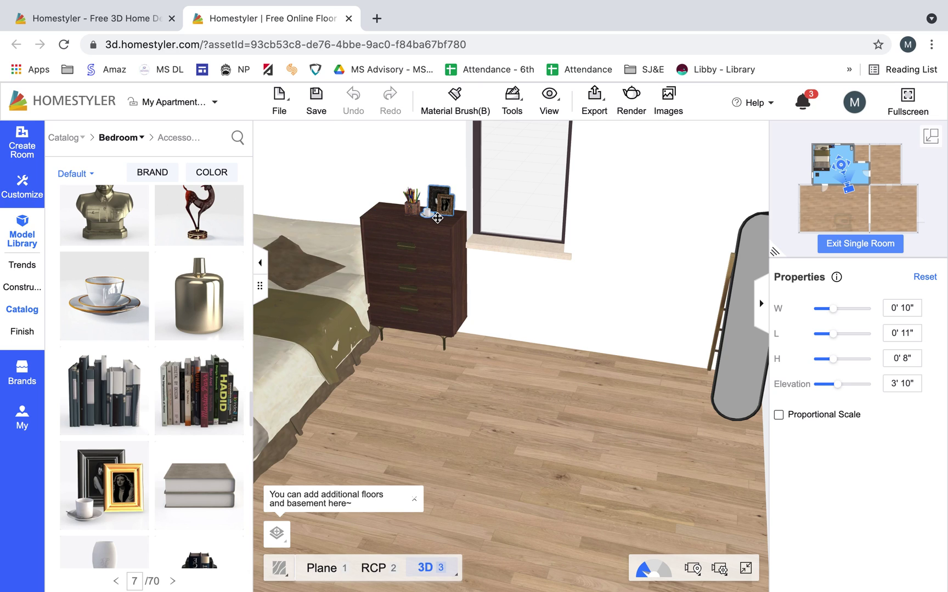
left_click(437, 218)
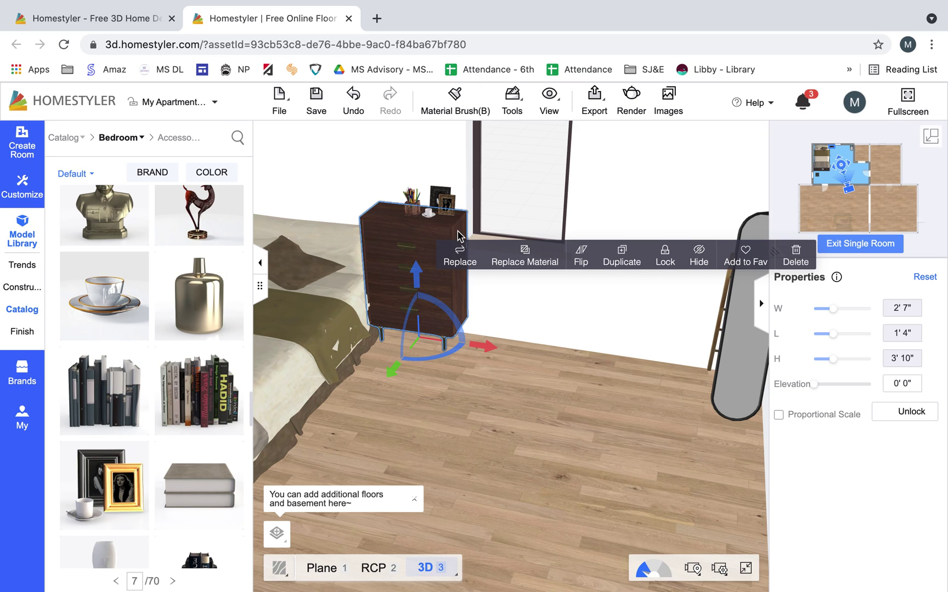
Step: Leave single-room mode and return to the 2D floor plan of the whole apartment
left_click(860, 244)
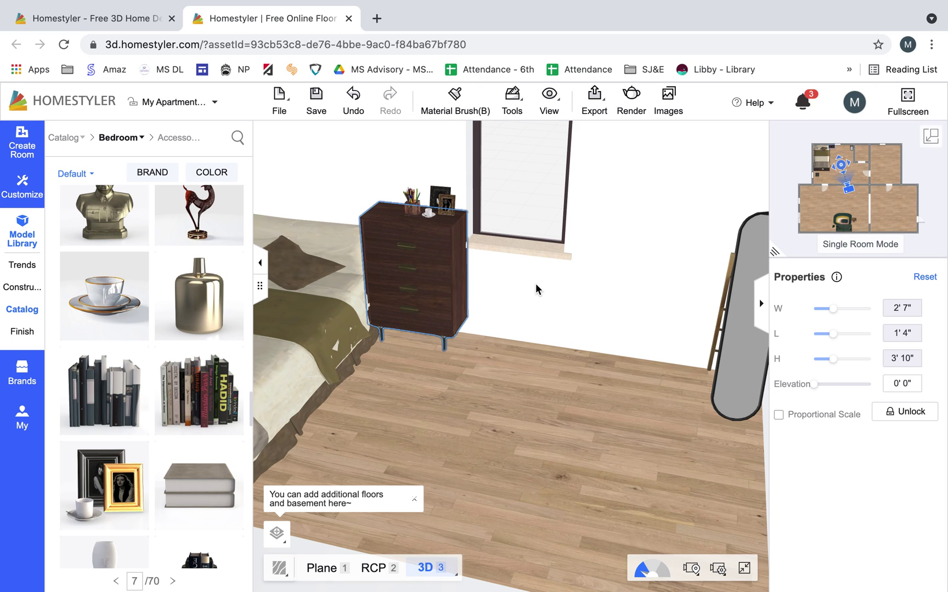
key("1")
scroll(424, 214, "up", 2)
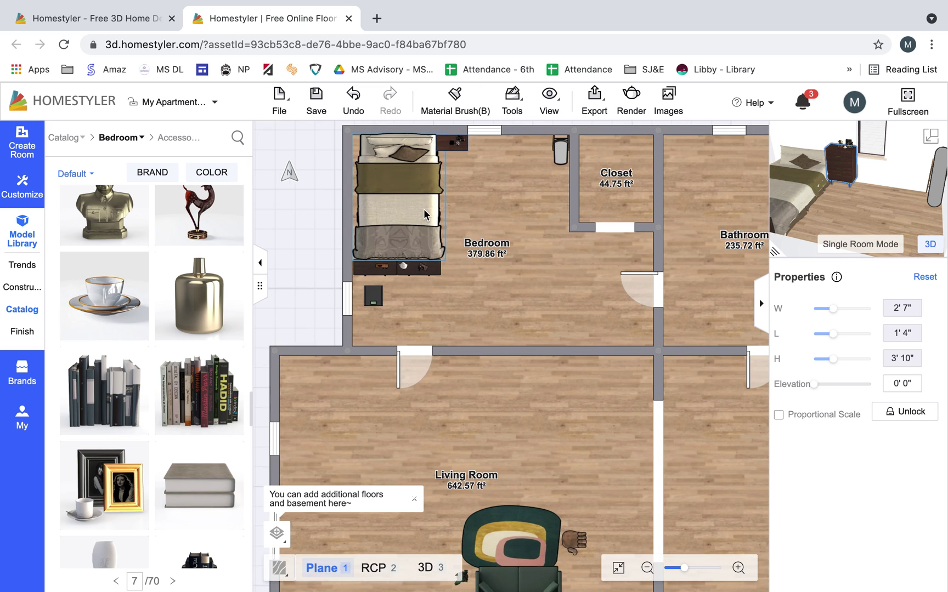
scroll(106, 453, "down", 5)
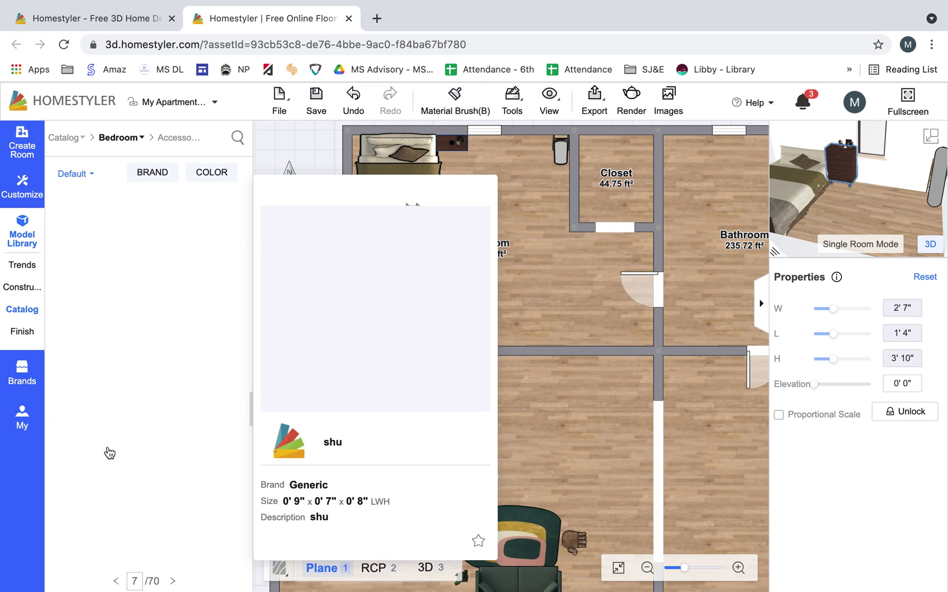
Step: Open the Shelves & Bookcases models of the Office category in the catalog
left_click(19, 313)
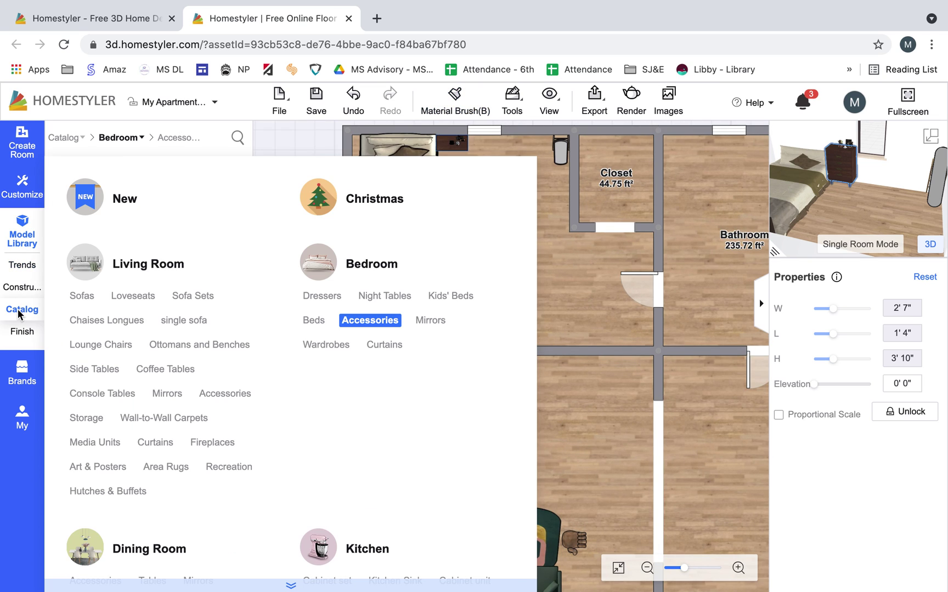
scroll(177, 366, "down", 1)
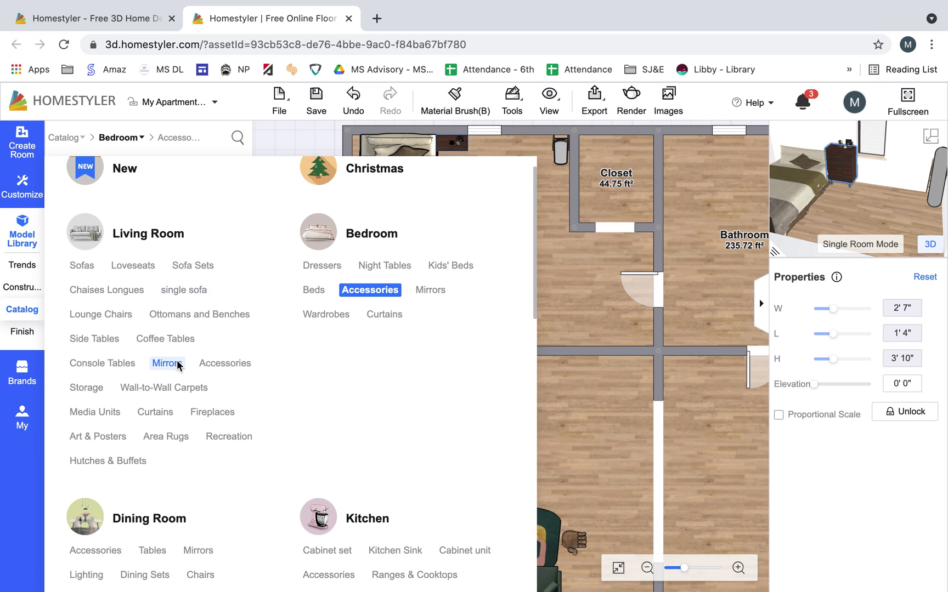
scroll(177, 365, "down", 7)
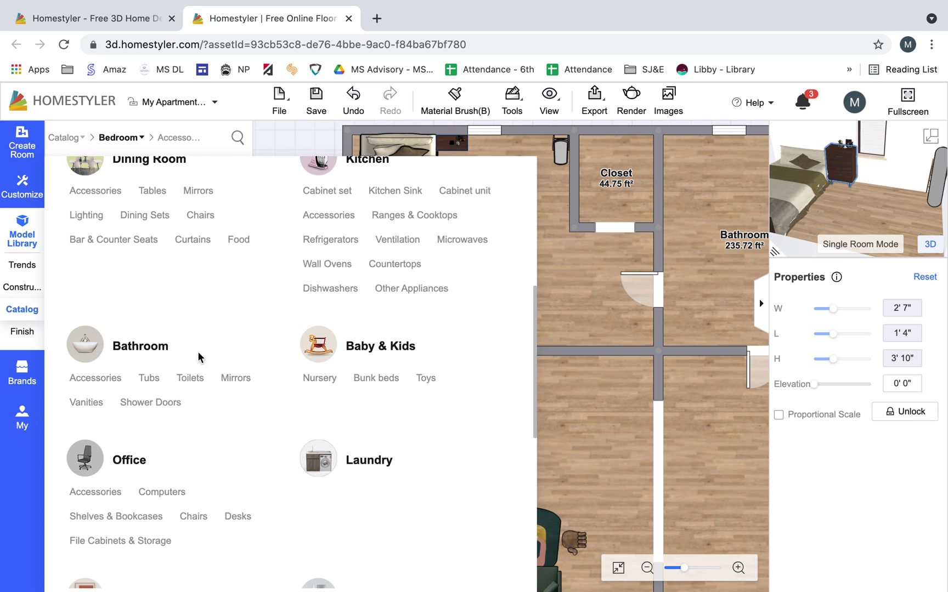
scroll(183, 318, "down", 1)
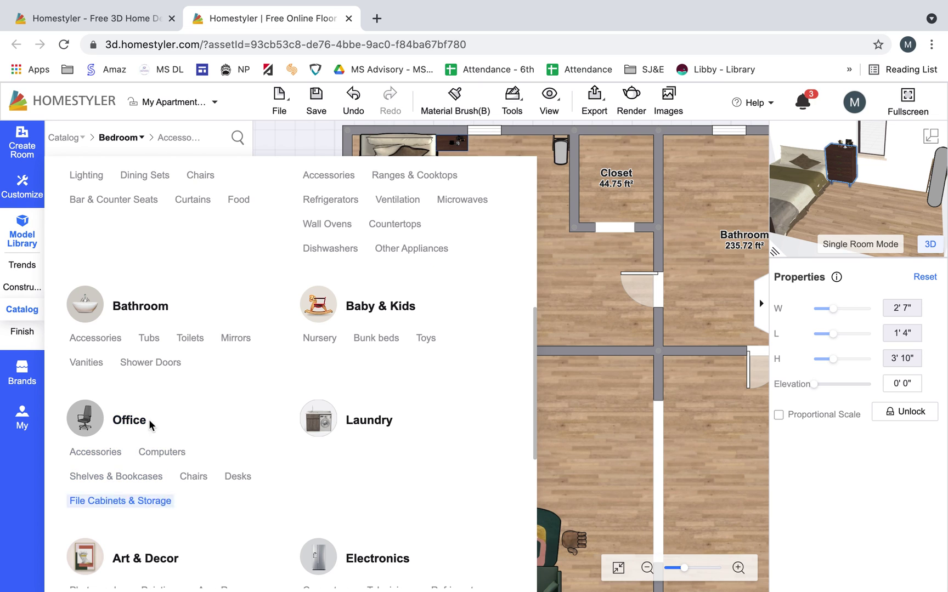
left_click(140, 477)
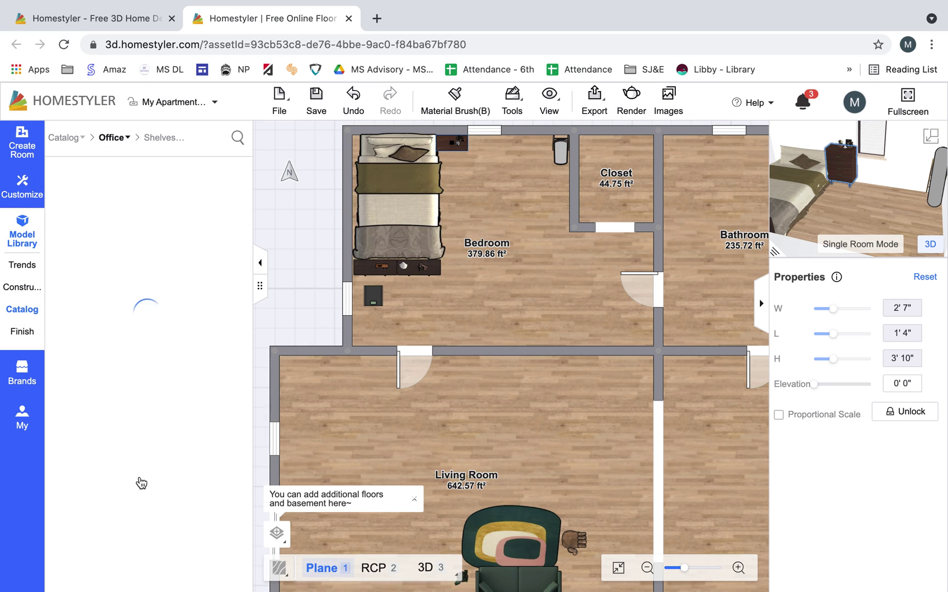
Step: Place the reddish-brown bookcase holding a vase and books in the bedroom, against the wall shared with the closet
mouse_move(137, 276)
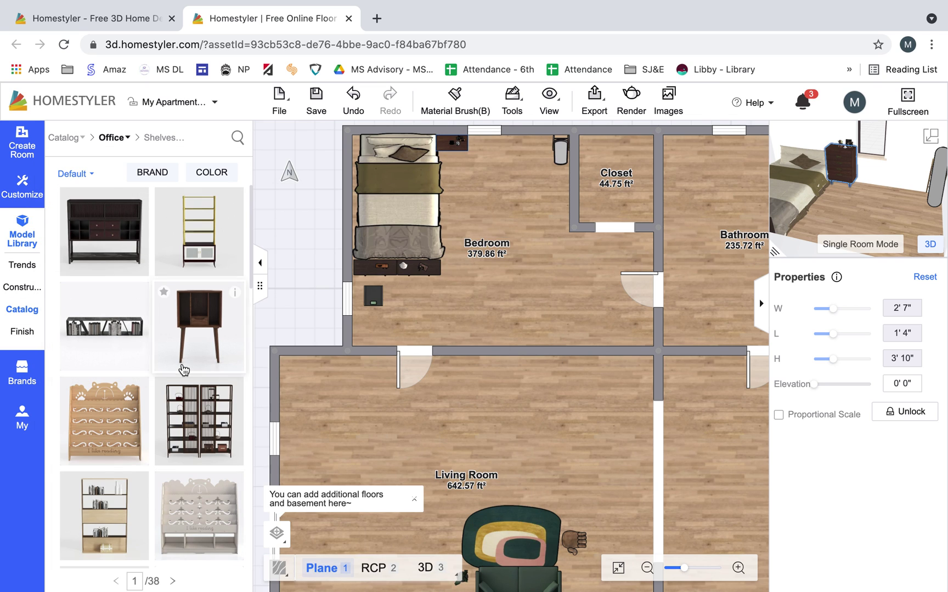
scroll(183, 366, "down", 1)
scroll(182, 371, "down", 5)
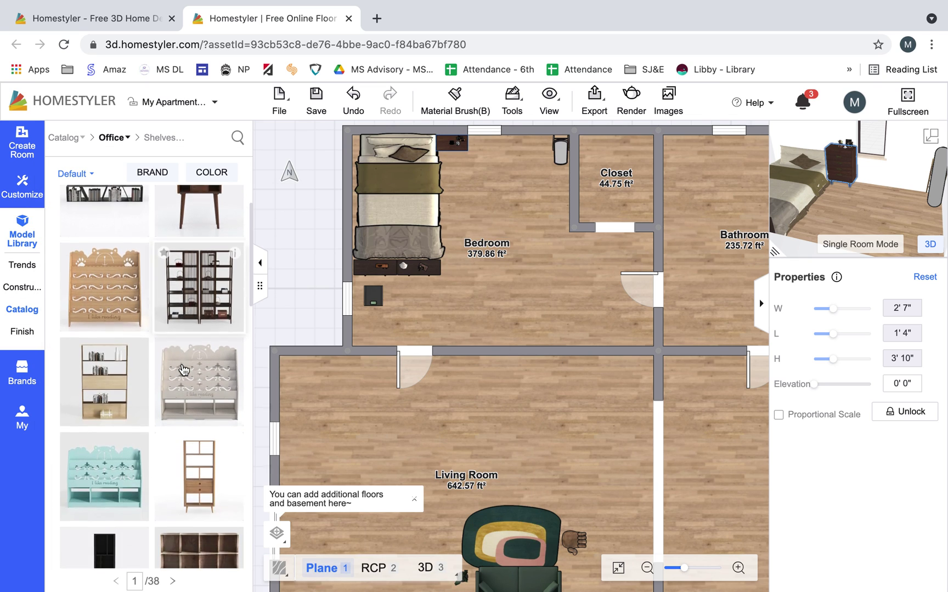
scroll(183, 371, "down", 5)
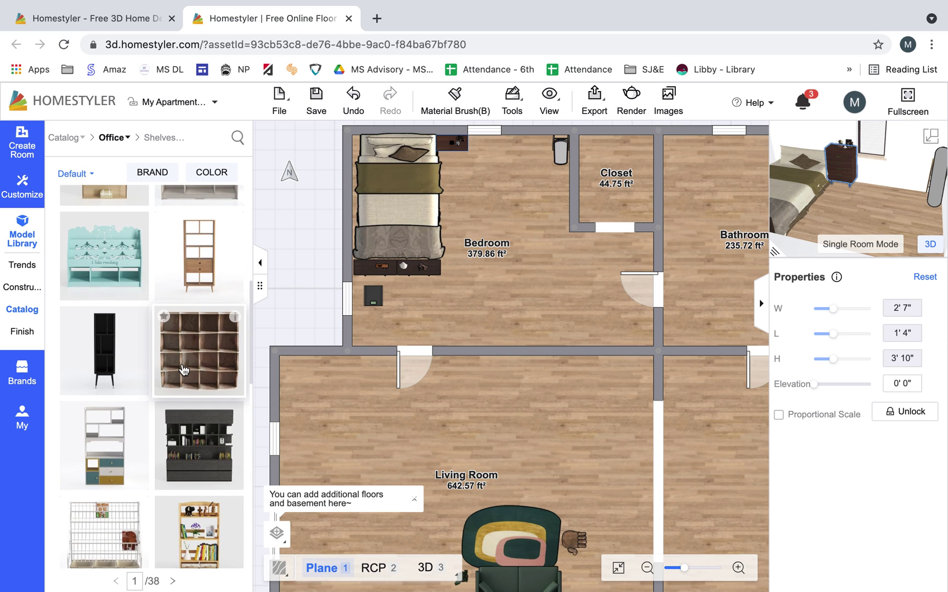
scroll(182, 369, "down", 1)
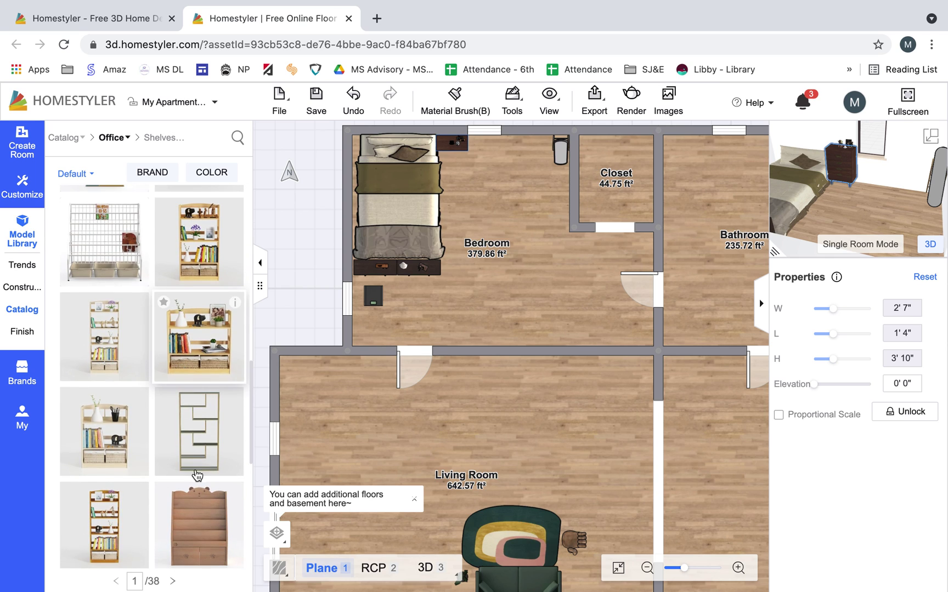
scroll(197, 475, "down", 5)
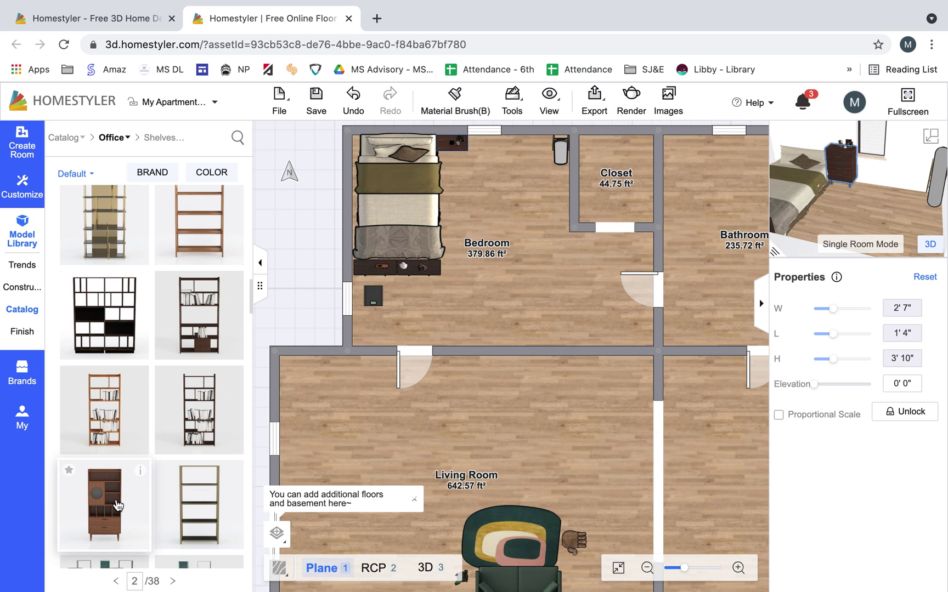
scroll(118, 504, "down", 4)
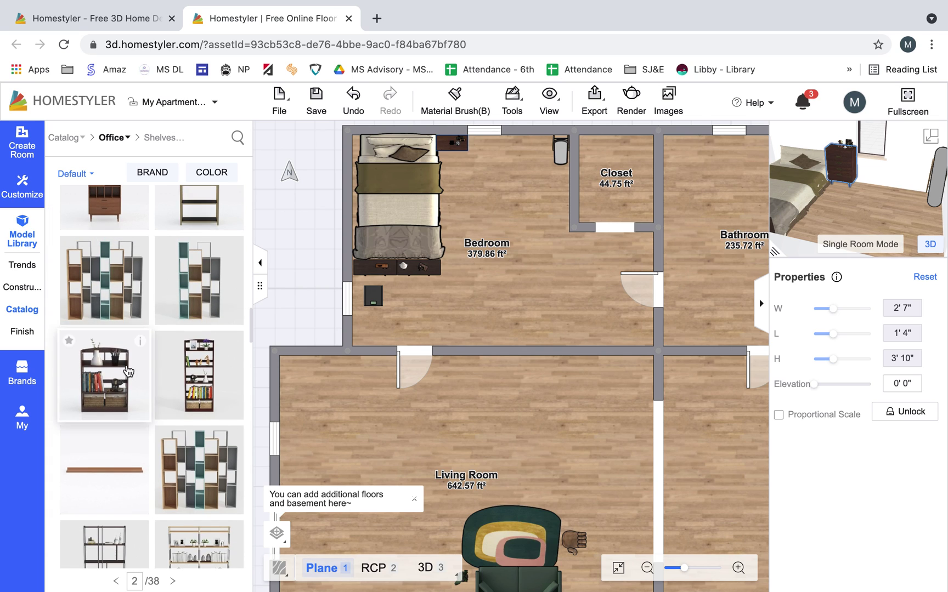
scroll(128, 371, "down", 3)
scroll(128, 371, "down", 5)
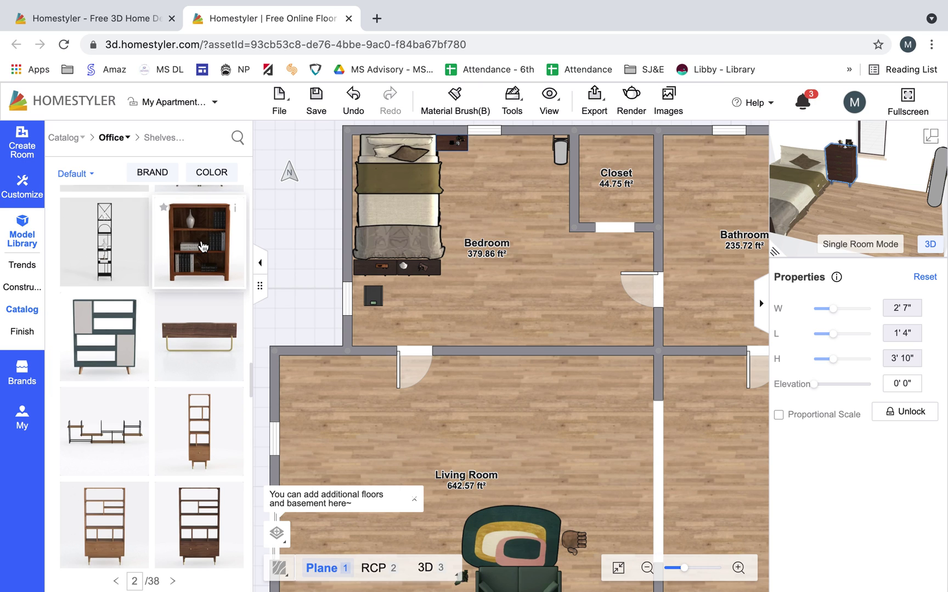
left_click_drag(509, 215, 562, 214)
Step: Flip the standing mirror and move it along the bedroom's upper wall, away from the closet corner toward the window
left_click(562, 148)
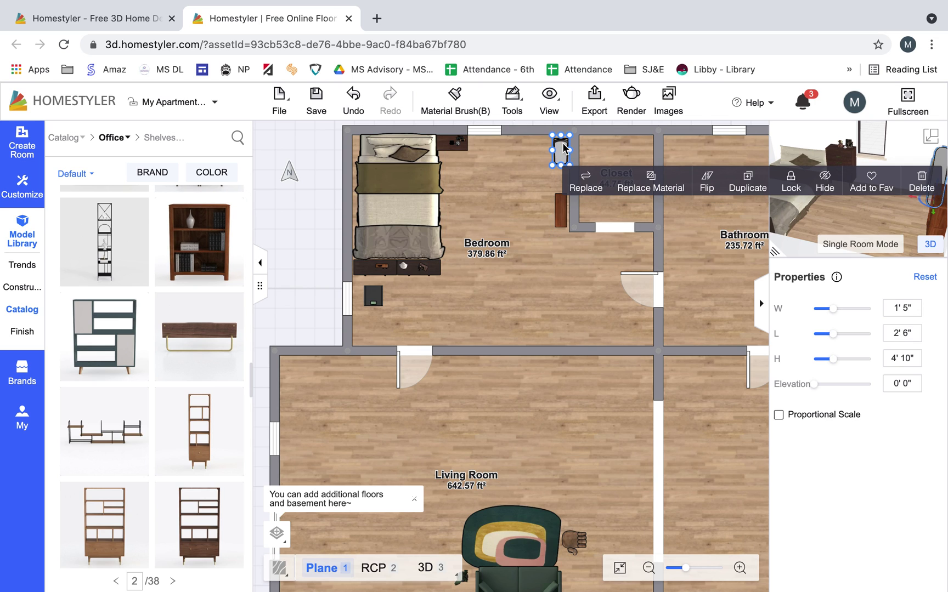
left_click(707, 181)
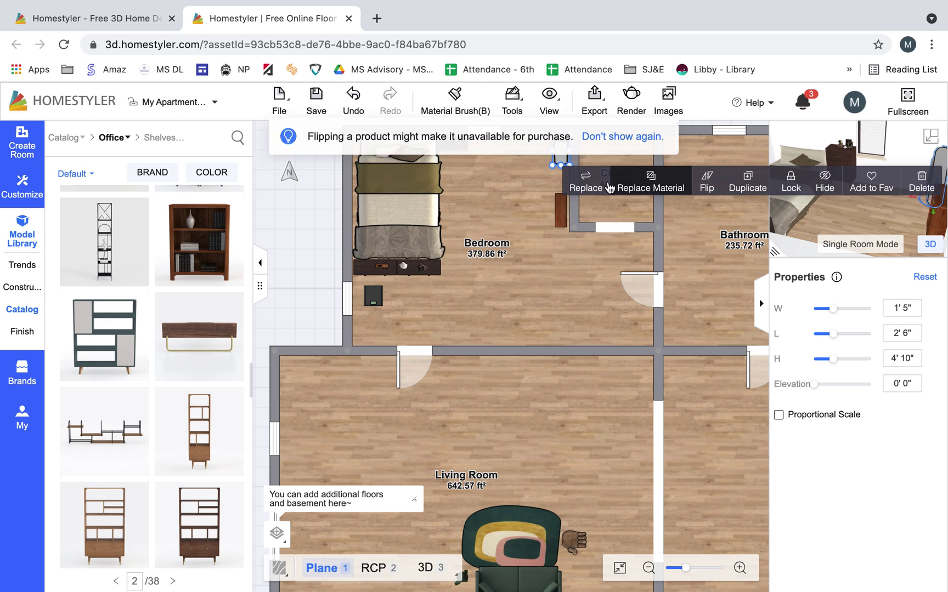
left_click(560, 159)
left_click_drag(561, 159, 517, 153)
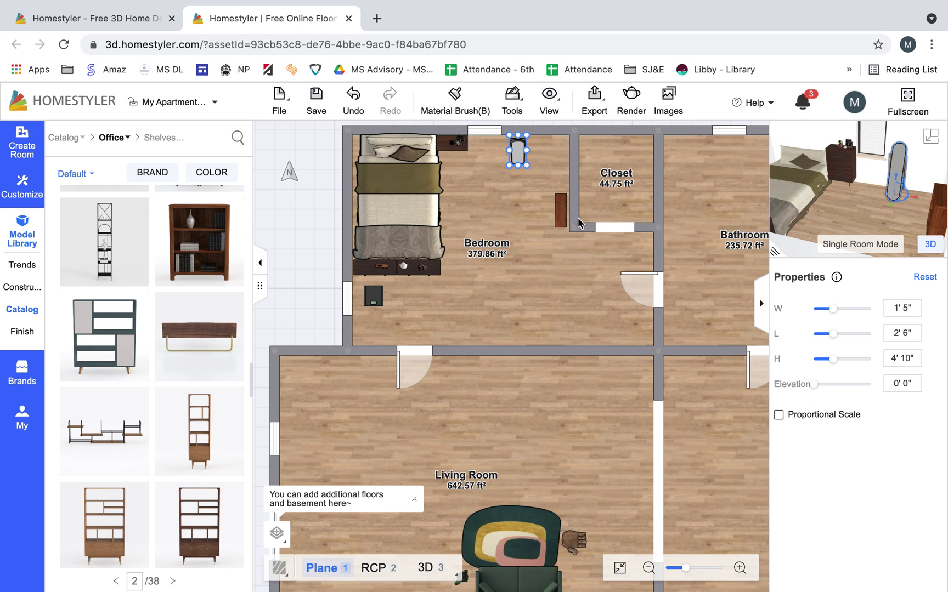
Step: Place the tall, narrow dark brown bookcase against the closet wall, directly above the first bookcase on the plan
scroll(104, 335, "down", 5)
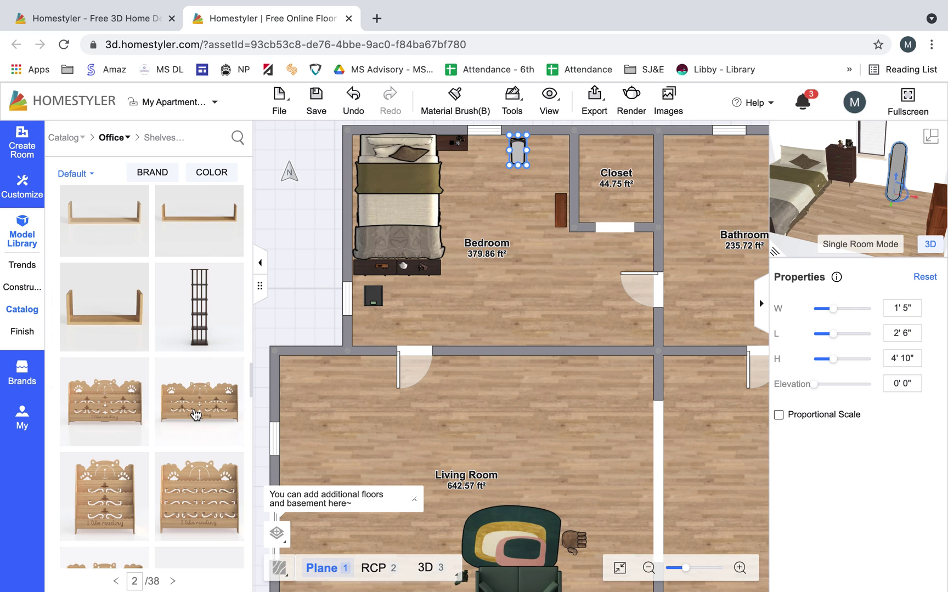
scroll(186, 381, "down", 8)
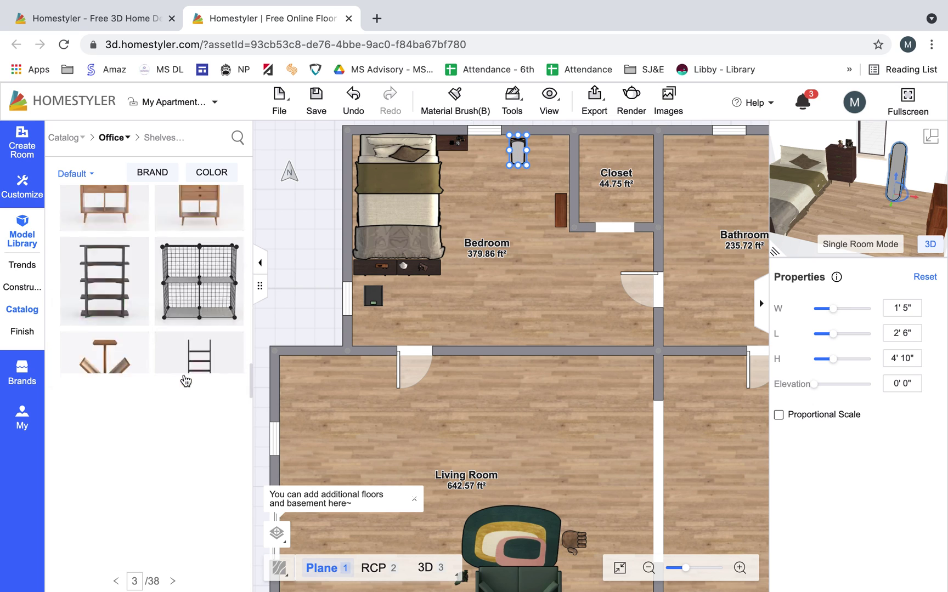
scroll(181, 384, "down", 2)
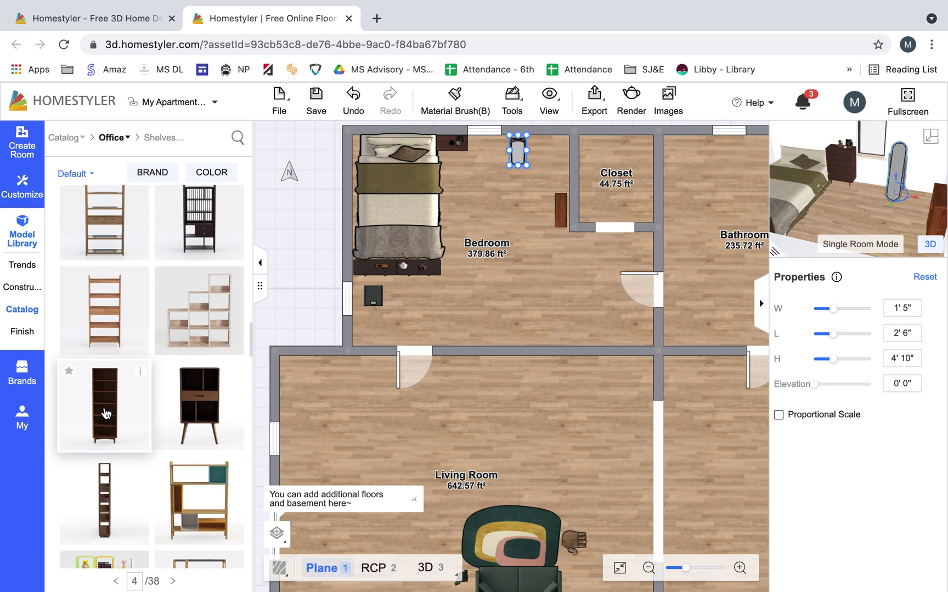
left_click(106, 413)
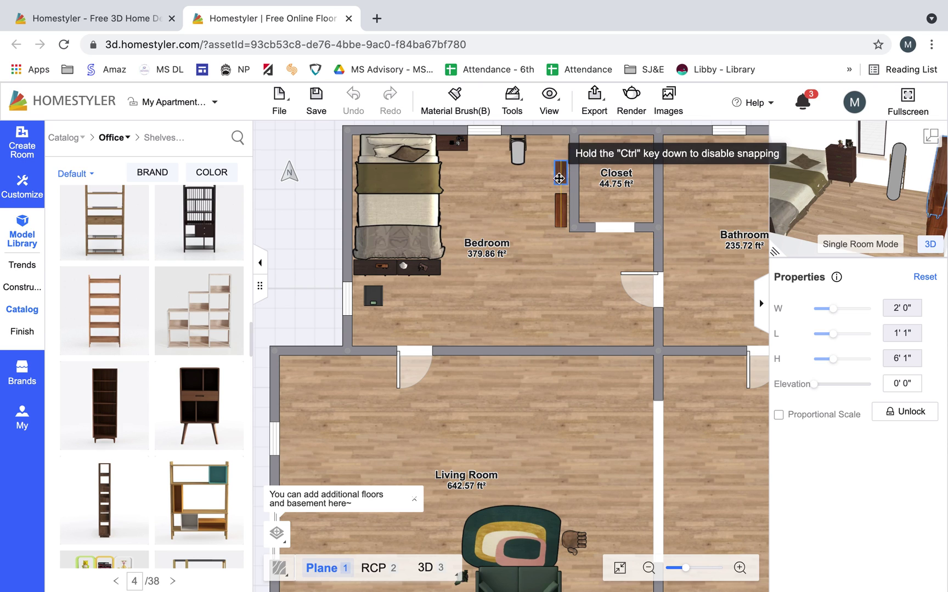
left_click(563, 185)
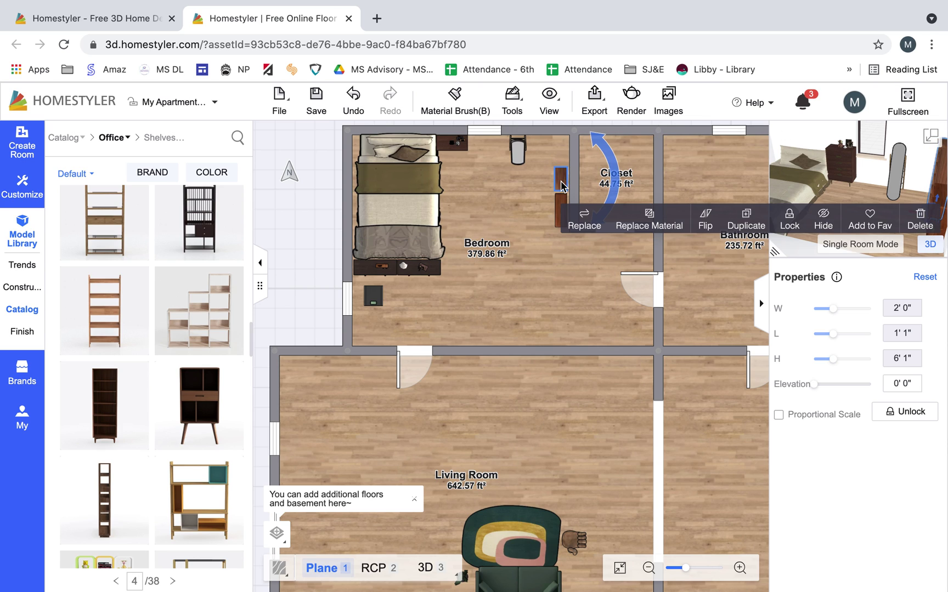
Step: Look through more bookcases, the Office computers and the full Office category for further bedroom furniture
scroll(209, 371, "down", 10)
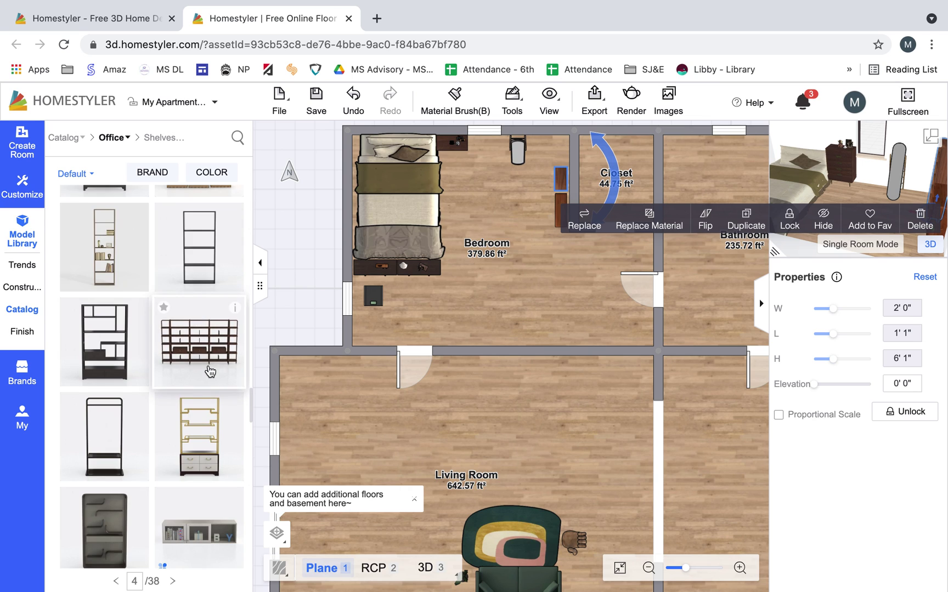
scroll(208, 371, "down", 5)
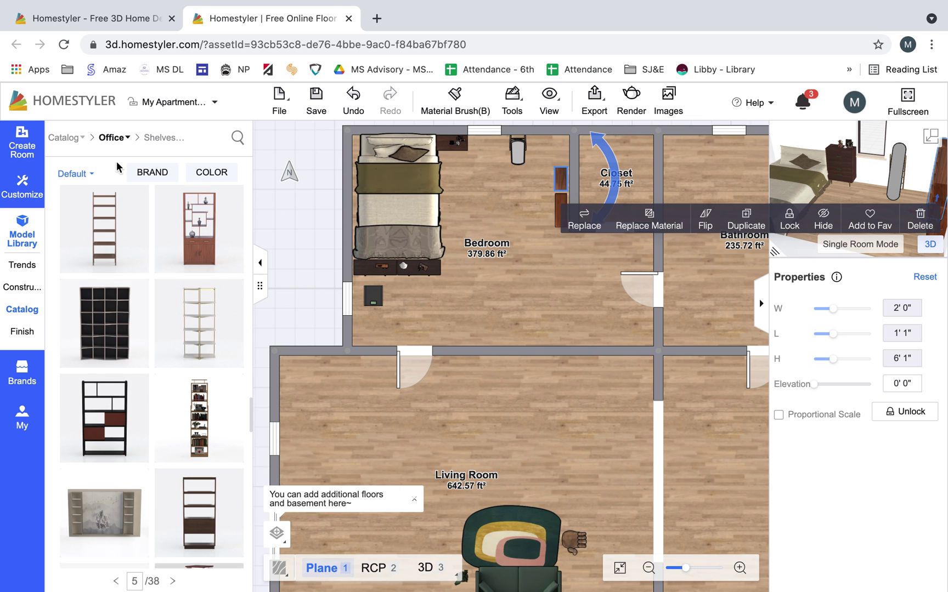
mouse_move(29, 311)
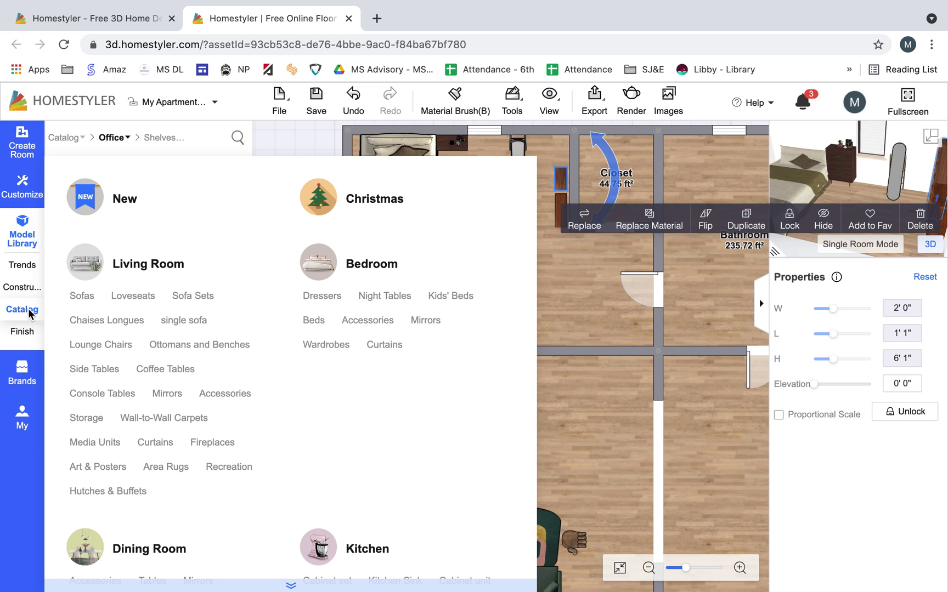
scroll(141, 336, "down", 10)
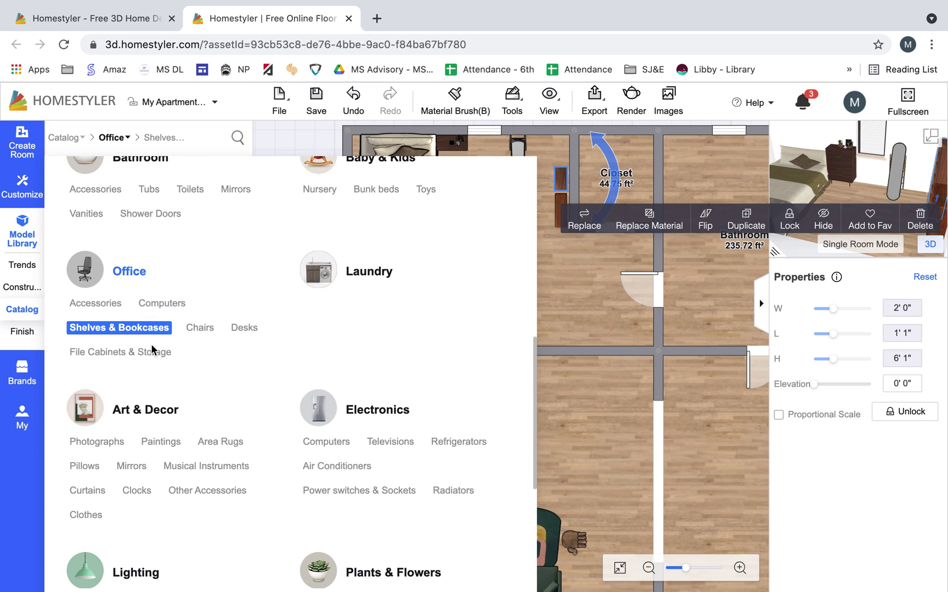
left_click(159, 305)
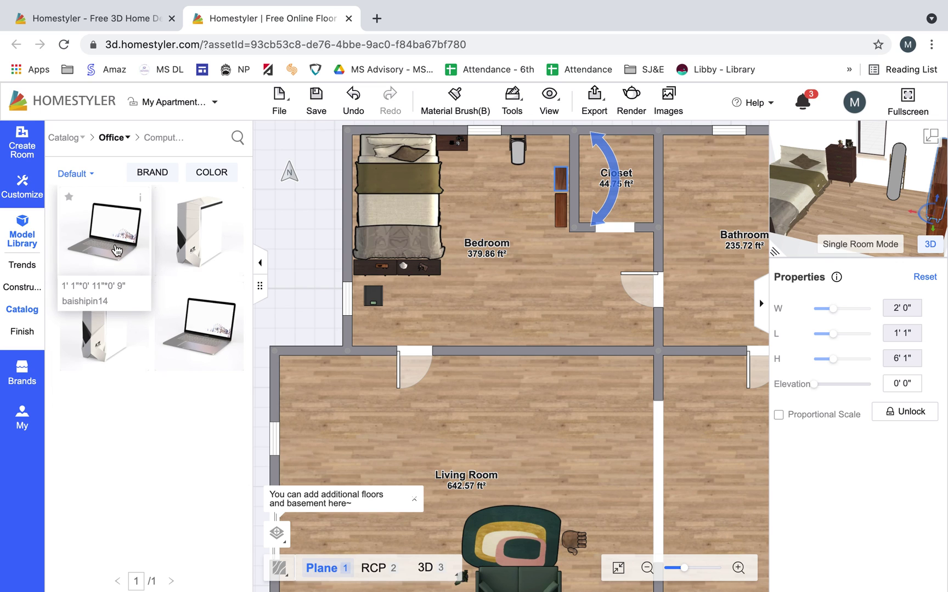
mouse_move(23, 311)
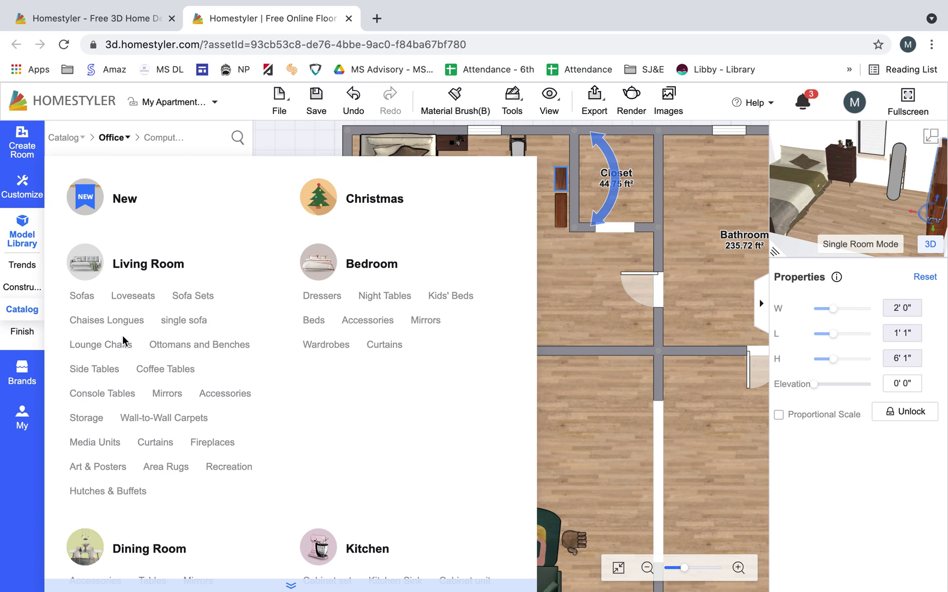
scroll(108, 453, "down", 7)
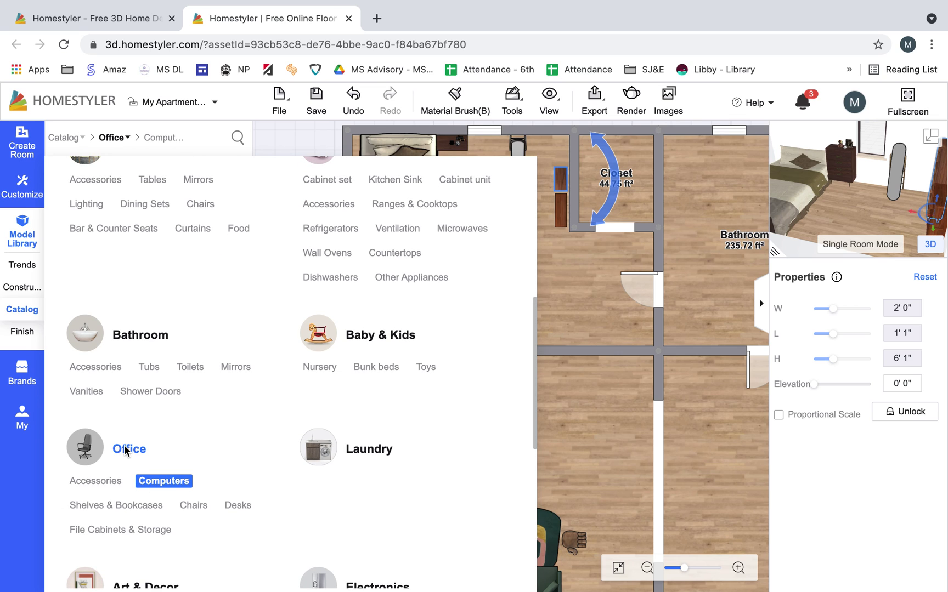
left_click(126, 450)
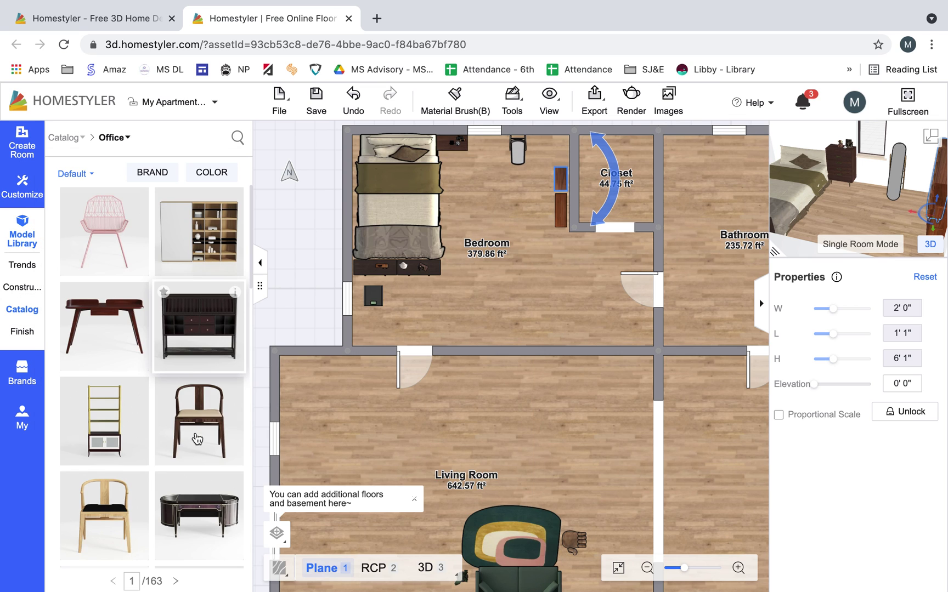
scroll(196, 439, "down", 10)
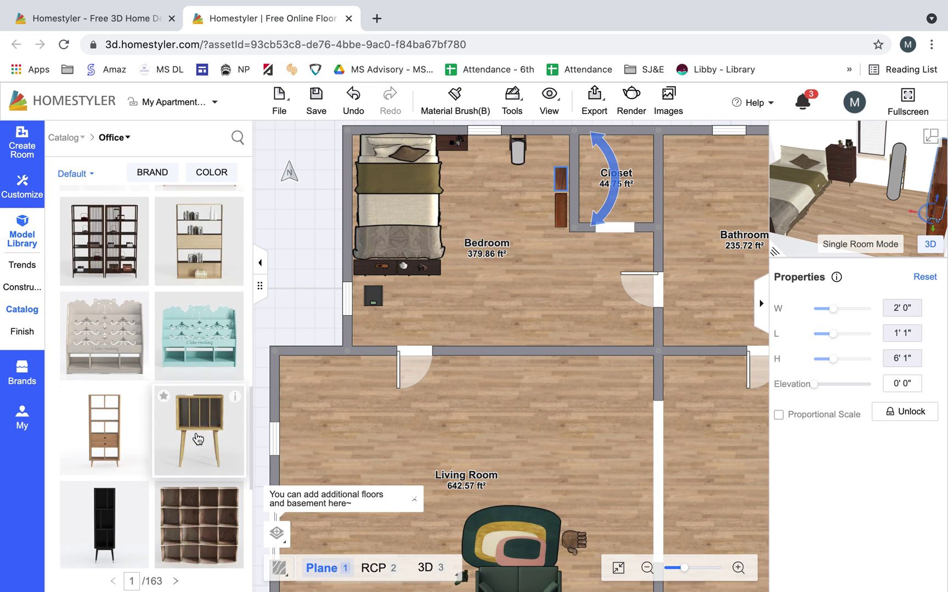
scroll(198, 439, "down", 10)
scroll(197, 439, "down", 2)
Step: Place the Office desk with a reddish-brown top and black legs against the bedroom's lower wall, about 10' 6" from the outer wall
mouse_move(31, 317)
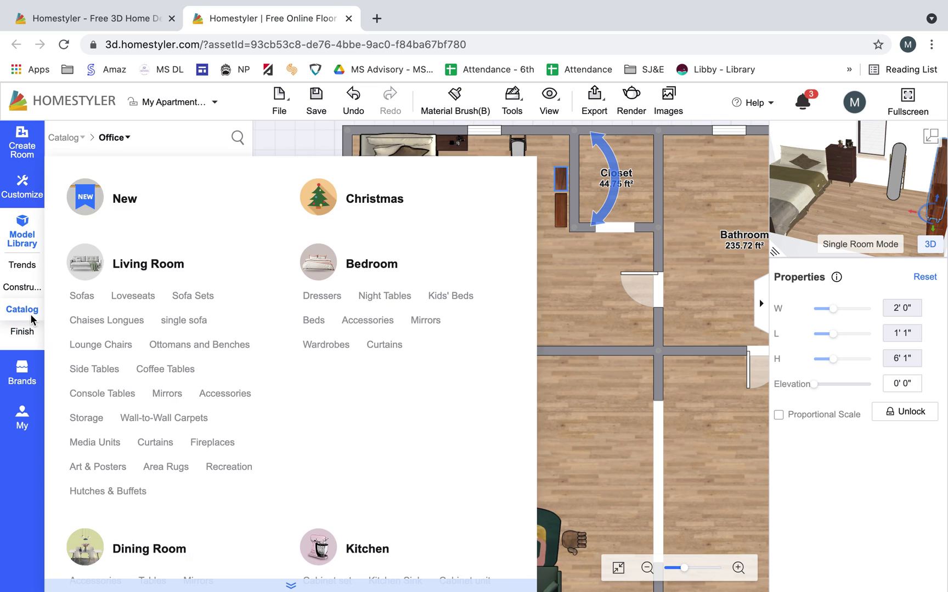
scroll(135, 403, "down", 6)
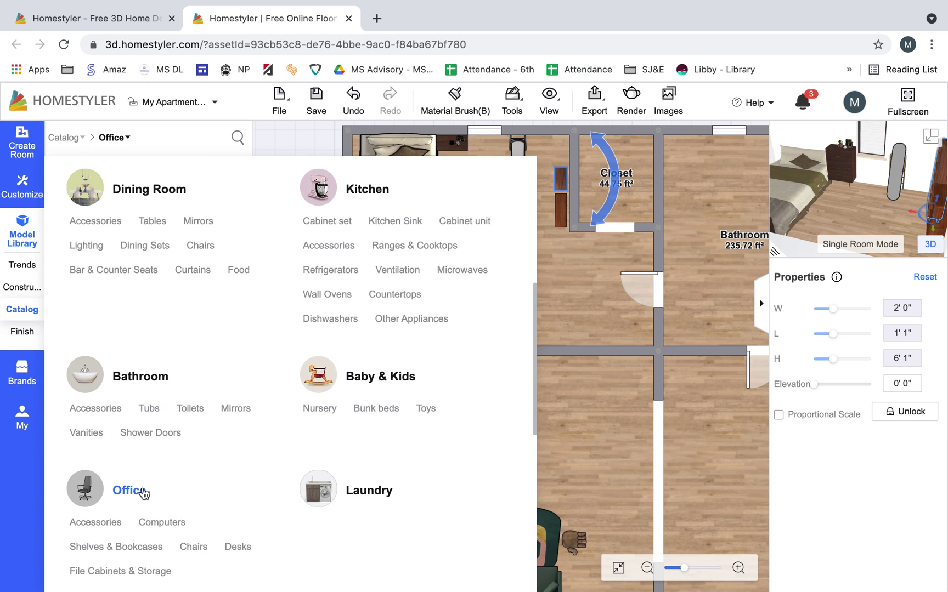
left_click(232, 546)
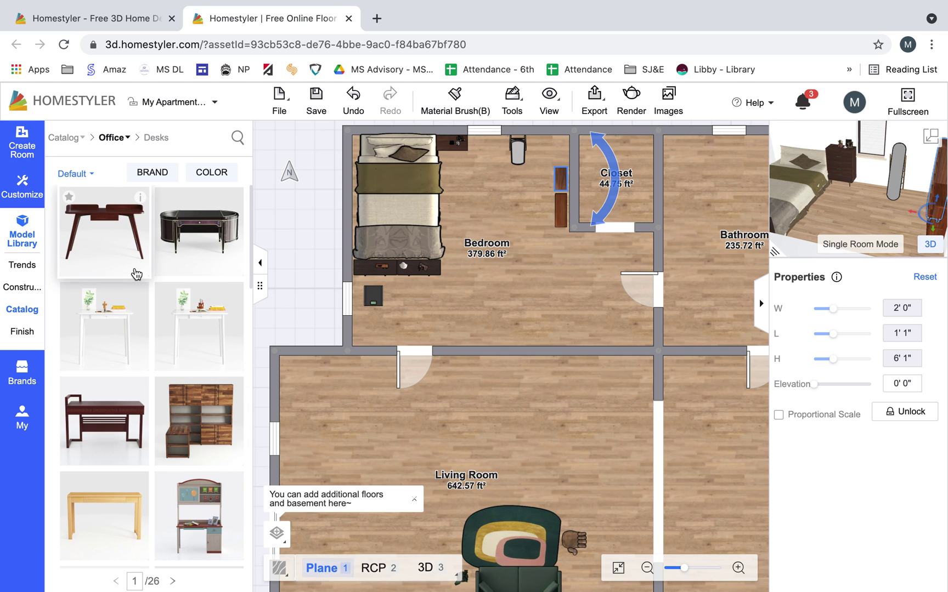
scroll(137, 274, "down", 4)
scroll(137, 274, "down", 3)
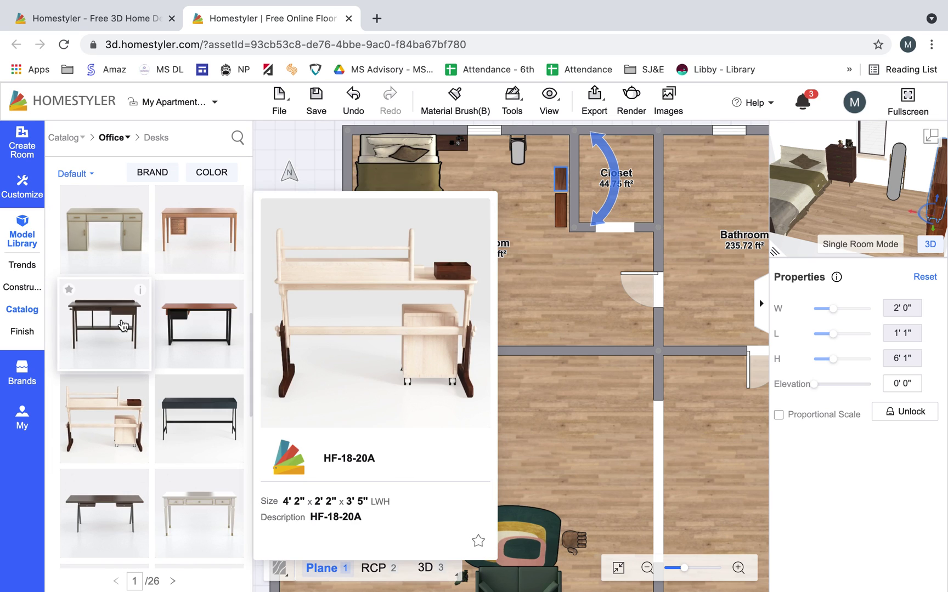
left_click(189, 328)
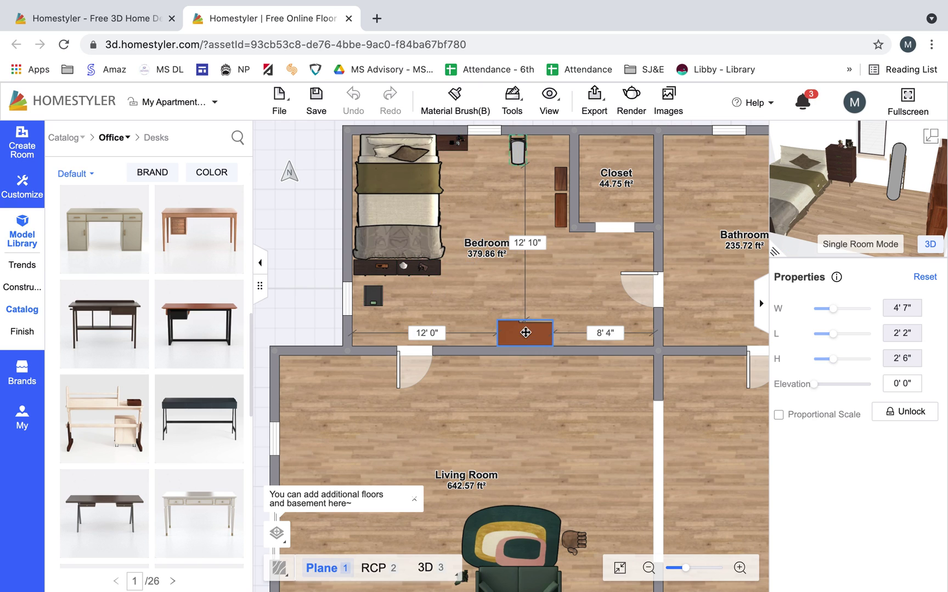
left_click(510, 337)
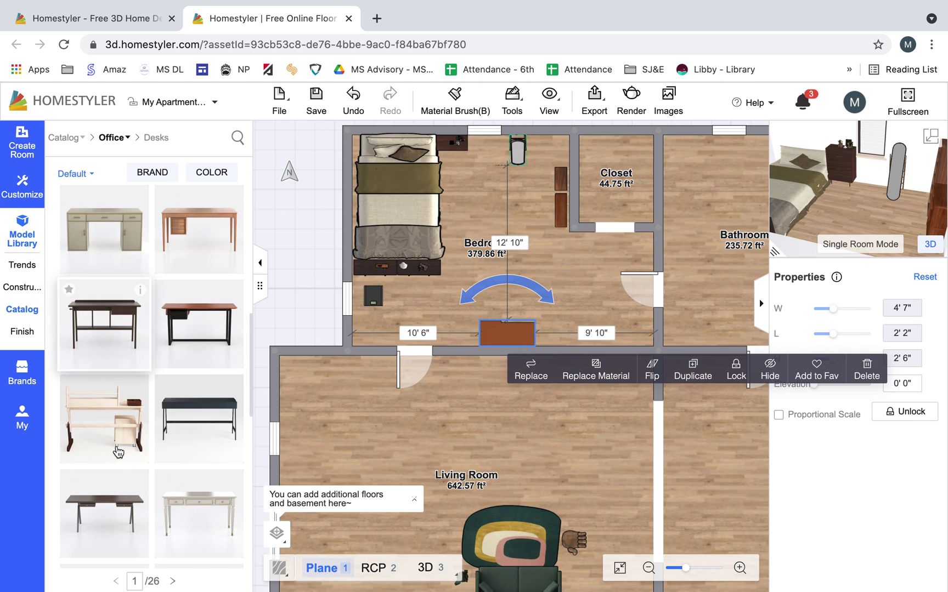
Step: Undo the reddish-brown desk's placement and put the dark-topped desk with angled legs against the bedroom's lower wall, about 8' 6" from the outer wall
left_click(347, 105)
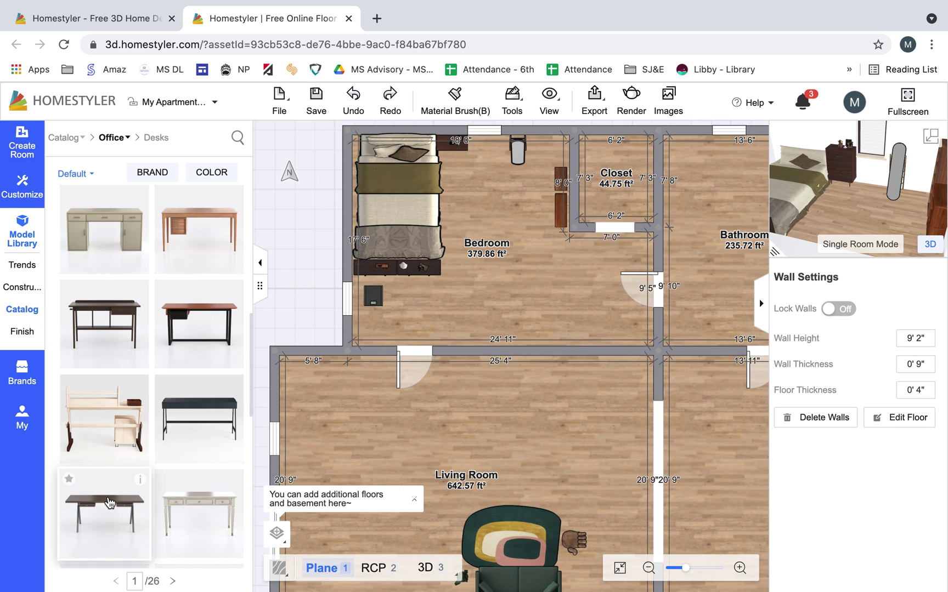
left_click(490, 329)
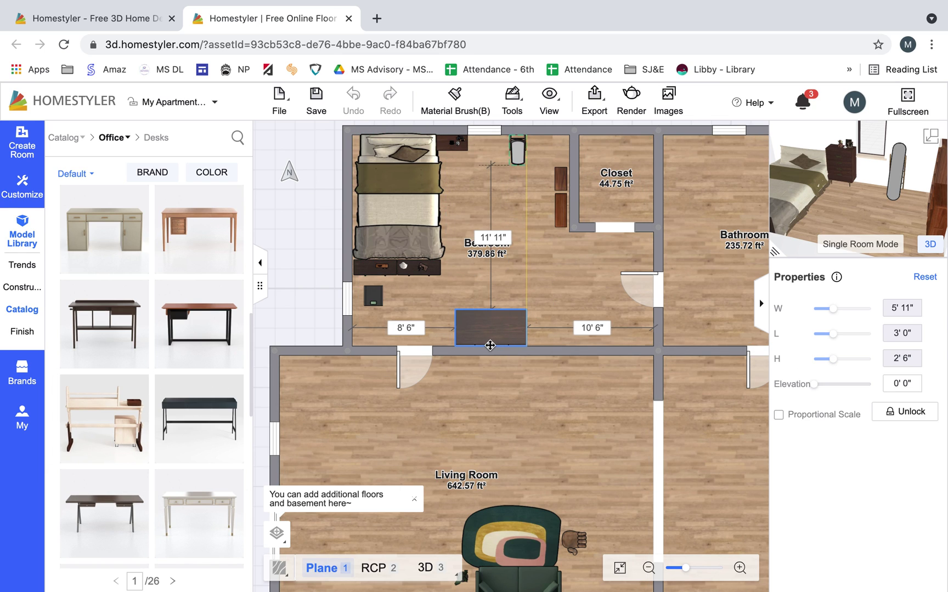
left_click(490, 349)
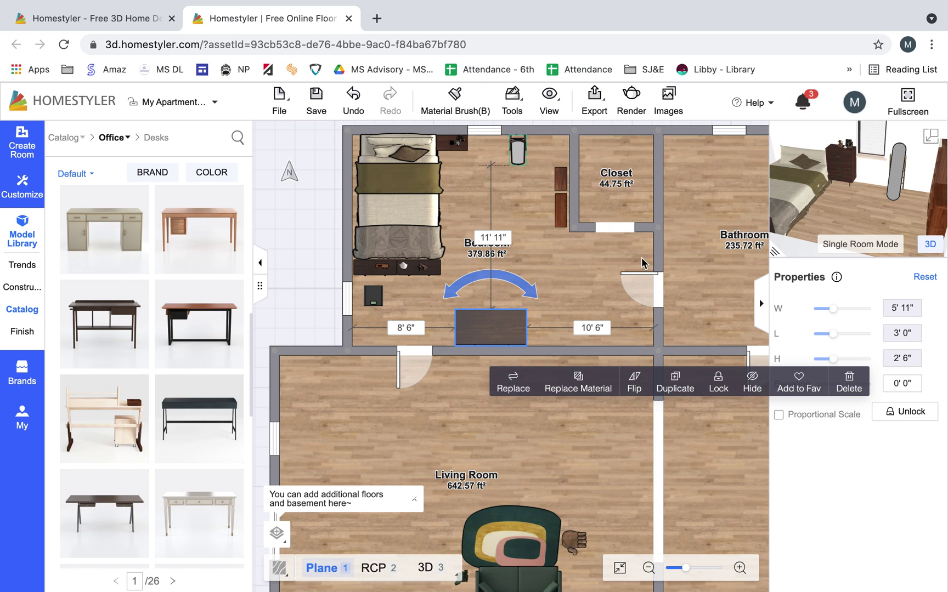
Step: Place a laptop from the Office computers at the middle of the dark desk and rotate it half a turn
scroll(129, 293, "down", 5)
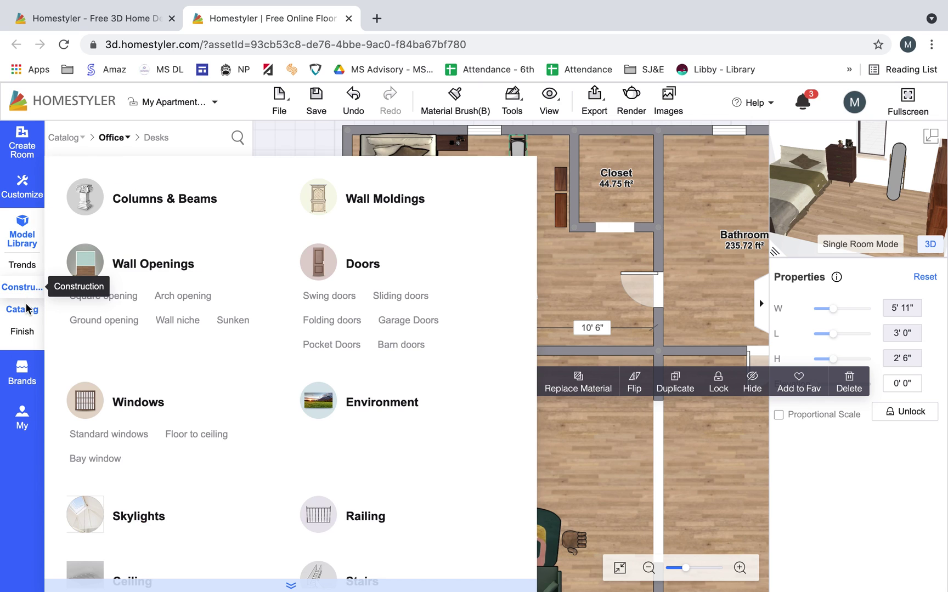
mouse_move(26, 311)
scroll(126, 362, "down", 6)
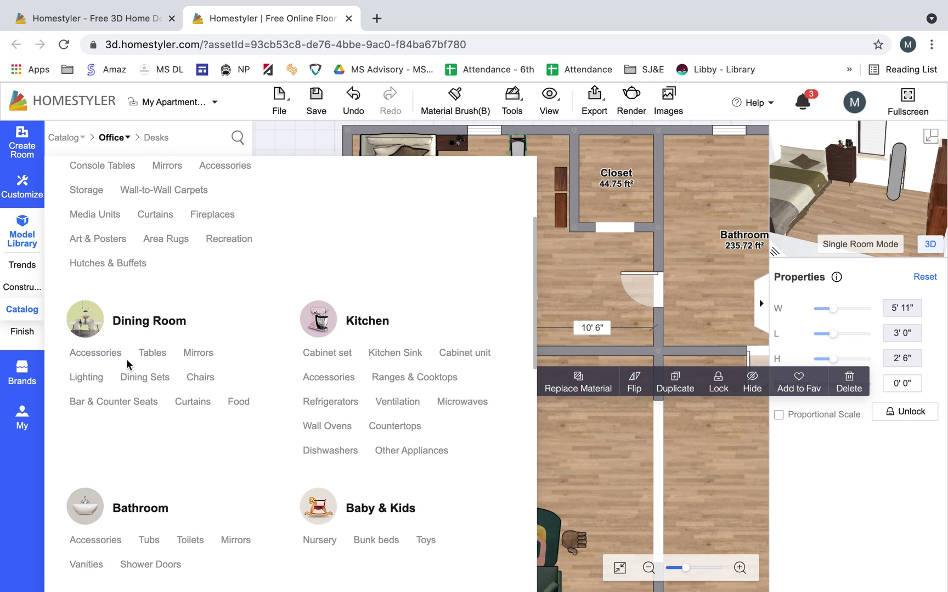
scroll(127, 364, "down", 3)
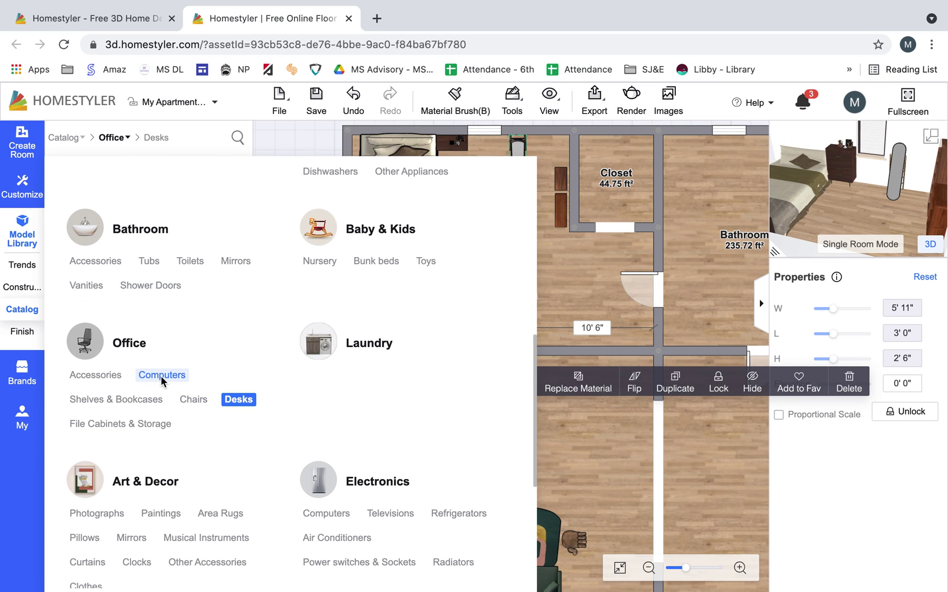
left_click(160, 375)
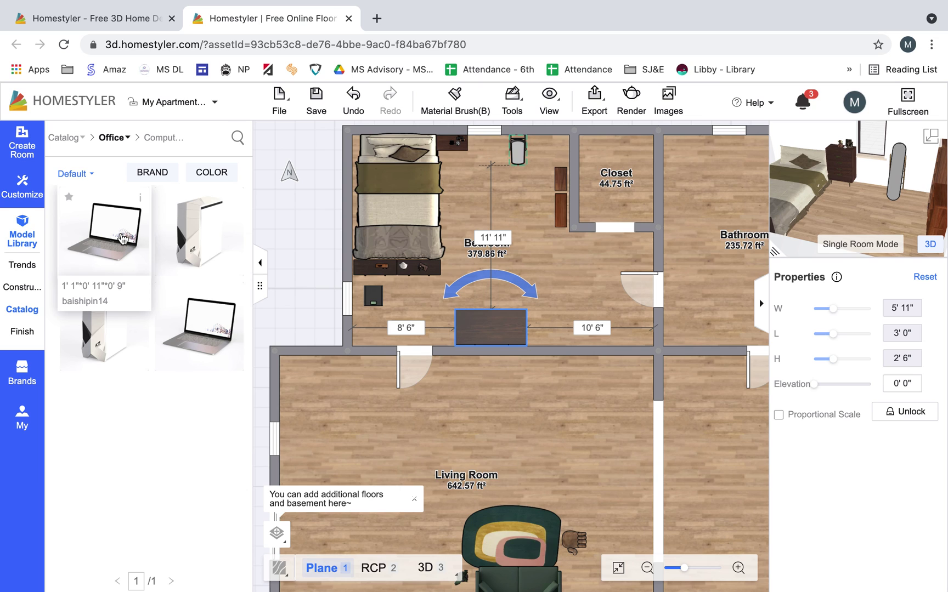
left_click(104, 265)
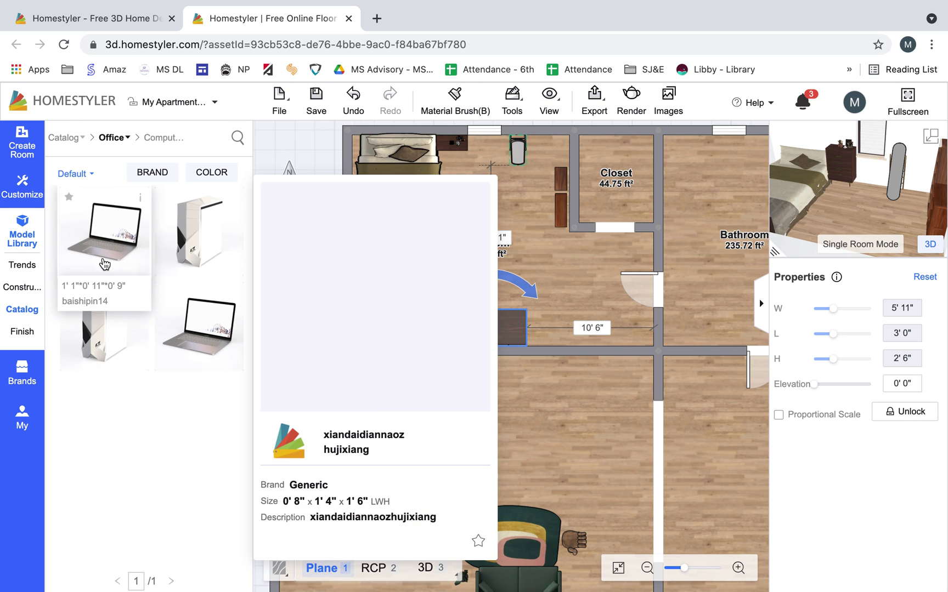
left_click_drag(457, 302, 490, 328)
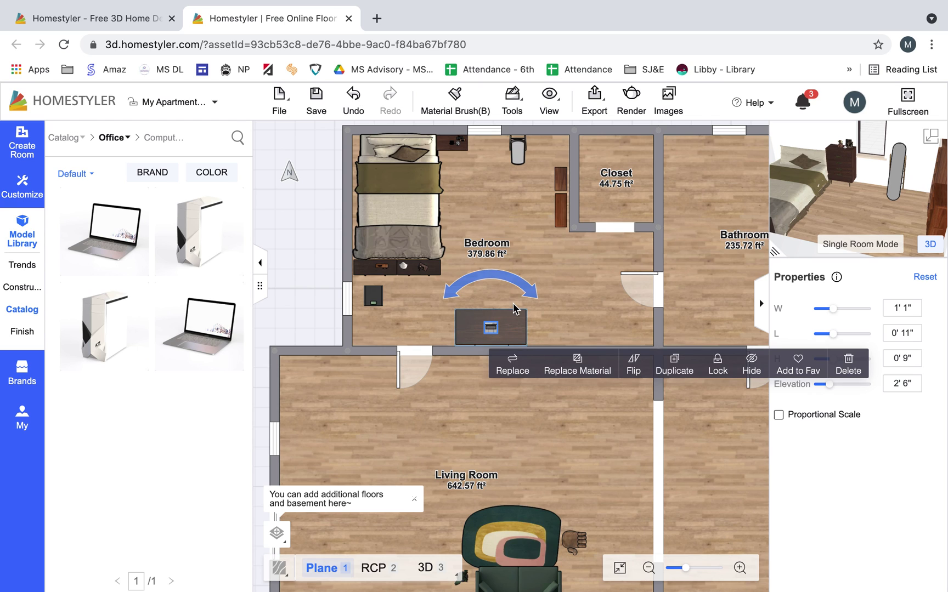
left_click_drag(491, 280, 465, 367)
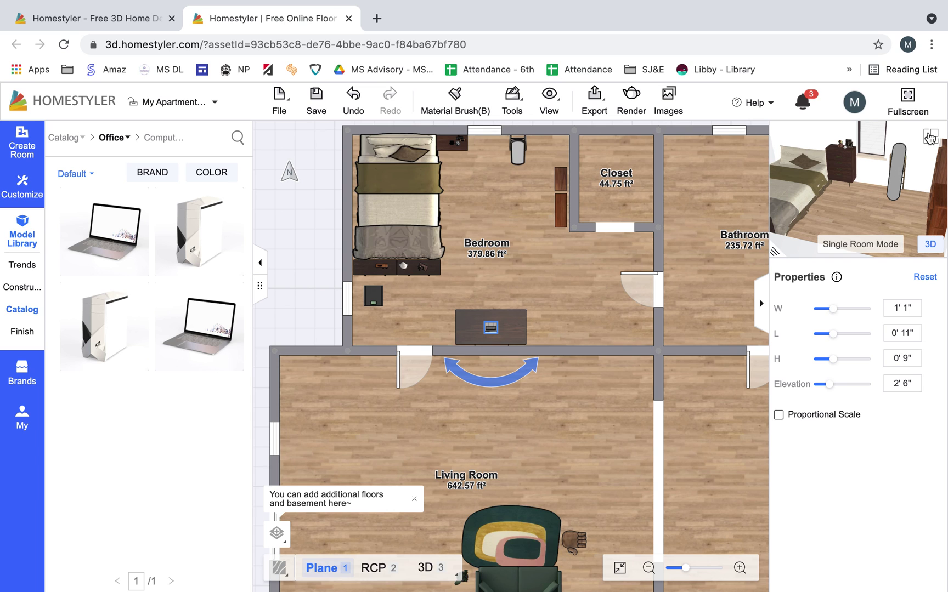
Step: Inspect the furnished bedroom in 3D in Single Room Mode, from several angles around the bed, bookcases and desk
left_click(929, 137)
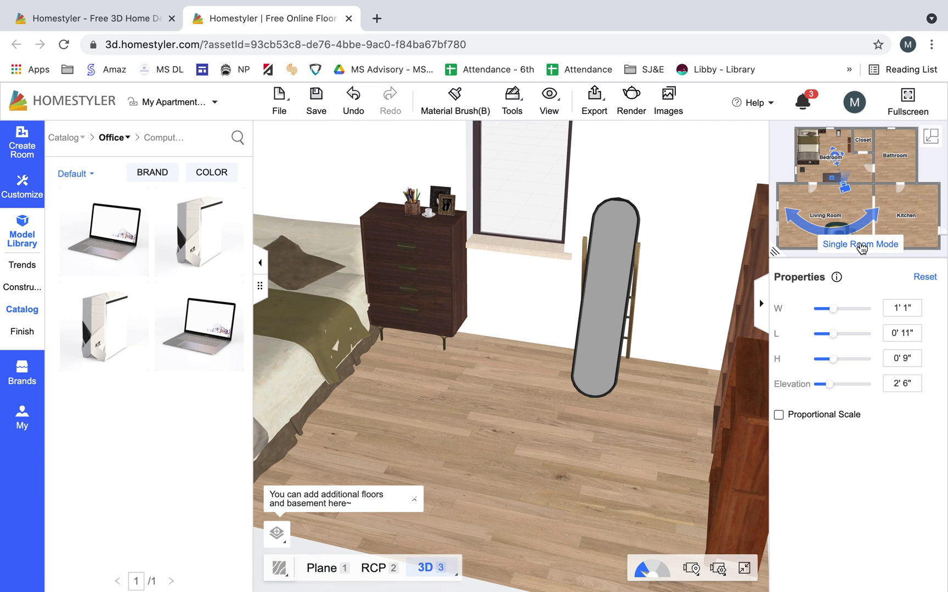
left_click(861, 246)
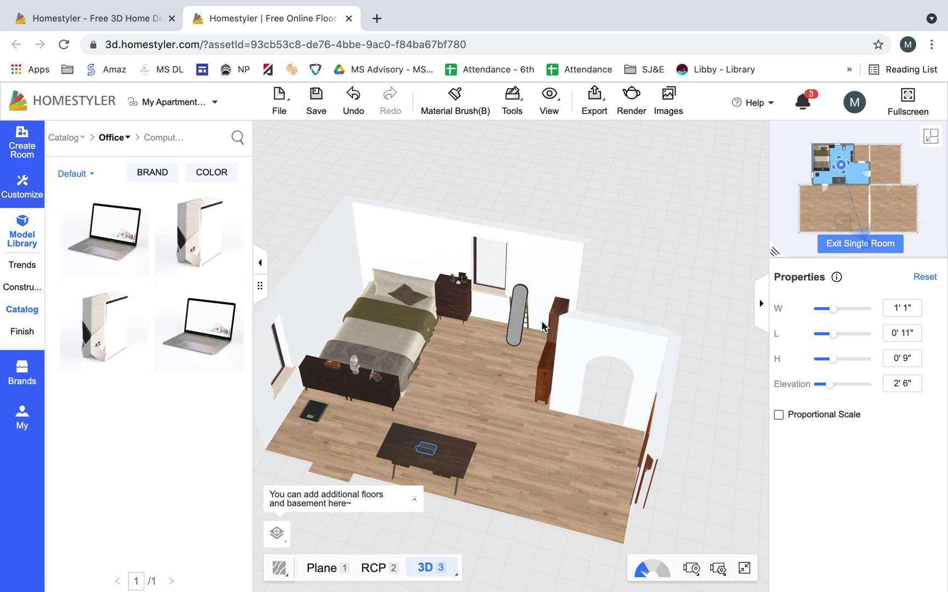
mouse_move(418, 330)
left_mouse_down()
mouse_move(317, 321)
mouse_move(367, 378)
left_mouse_up()
scroll(378, 396, "up", 10)
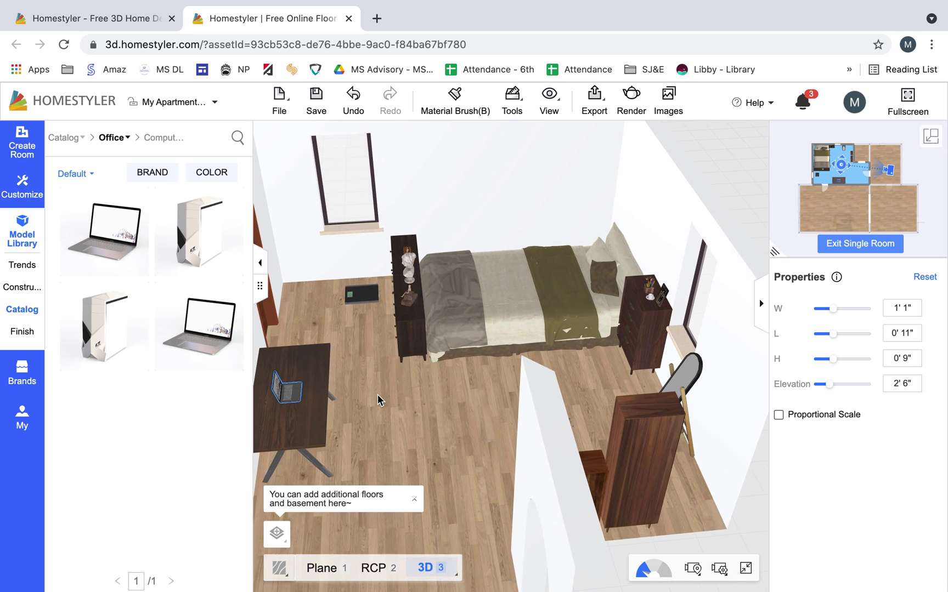
mouse_move(451, 393)
left_mouse_down()
mouse_move(397, 387)
mouse_move(307, 402)
mouse_move(351, 379)
mouse_move(451, 383)
mouse_move(376, 299)
mouse_move(395, 275)
mouse_move(421, 267)
mouse_move(323, 306)
mouse_move(301, 418)
mouse_move(287, 421)
mouse_move(328, 352)
mouse_move(347, 383)
mouse_move(307, 387)
mouse_move(368, 391)
left_mouse_up()
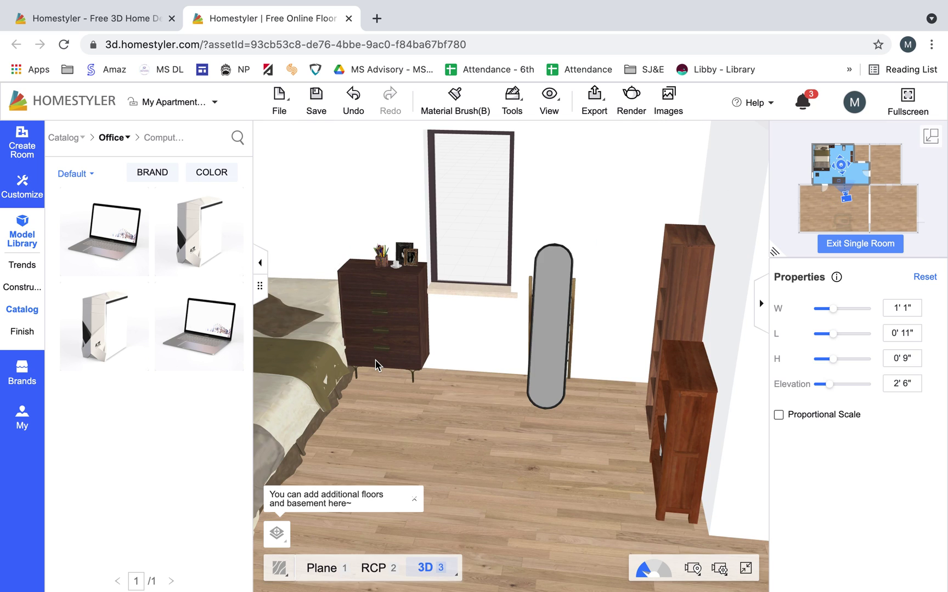
left_click_drag(480, 363, 679, 390)
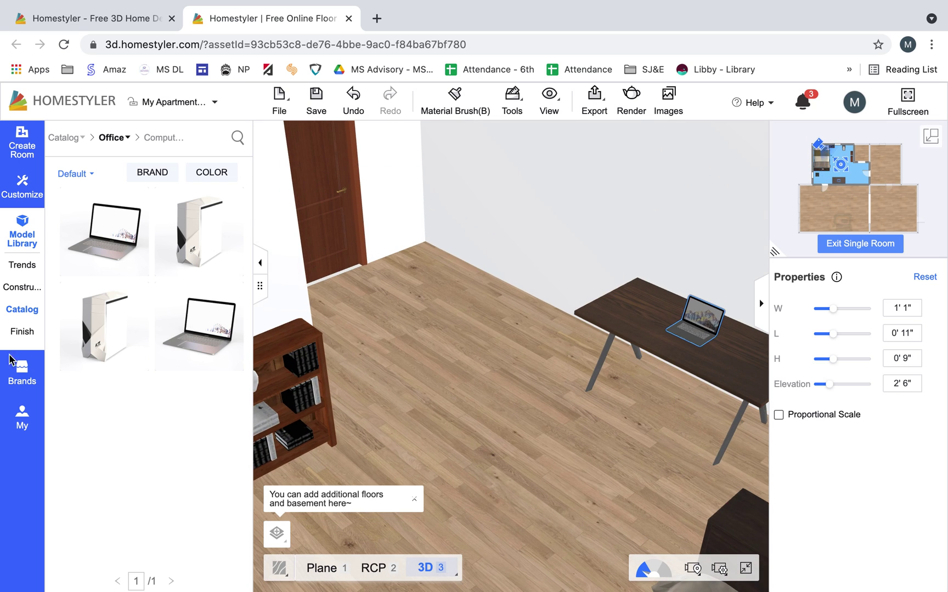
Step: Pave the bedroom floor with the dark brown anticorrosive wood plank finish, 3' 3" by 3' 3", from the Floor materials
left_click(21, 316)
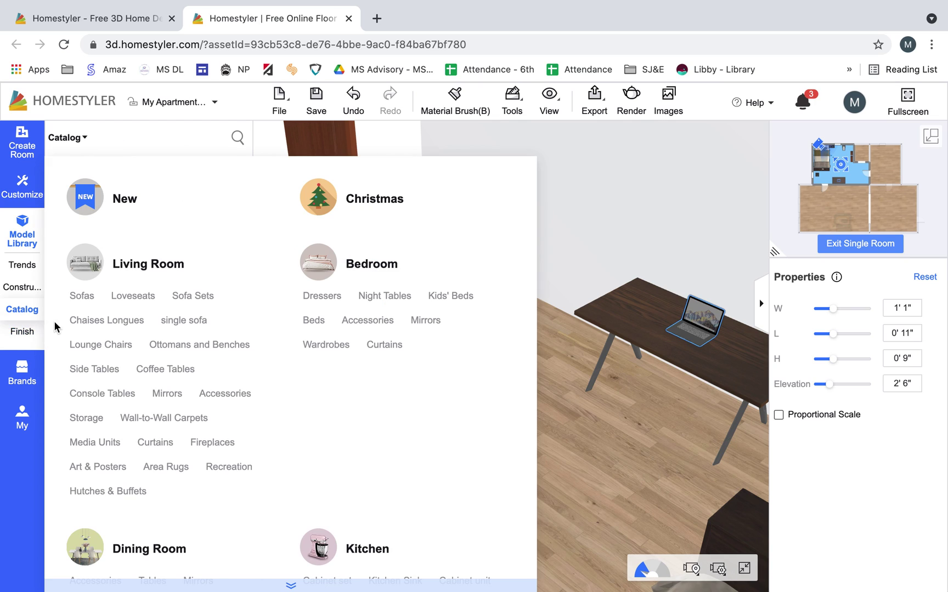
left_click(23, 332)
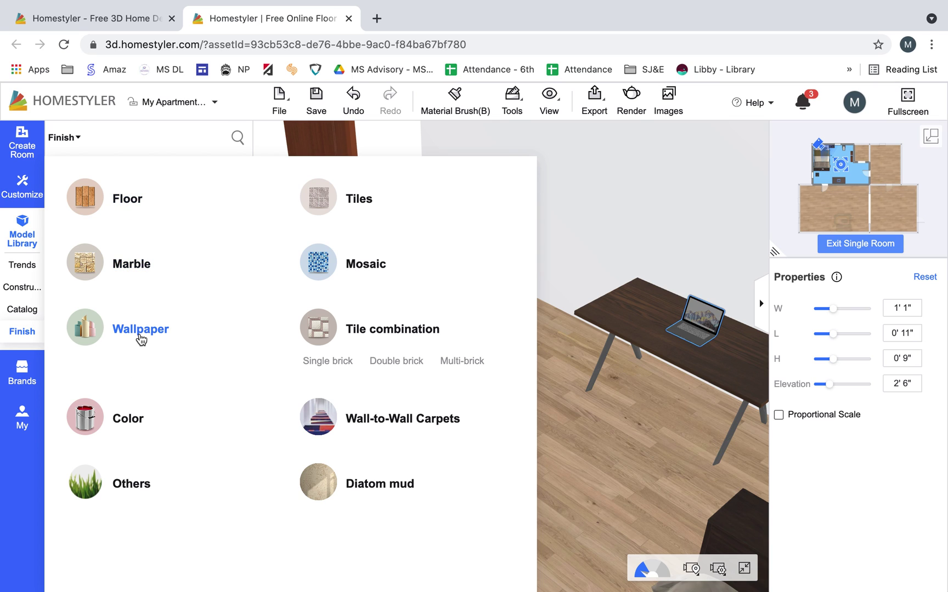
left_click(613, 207)
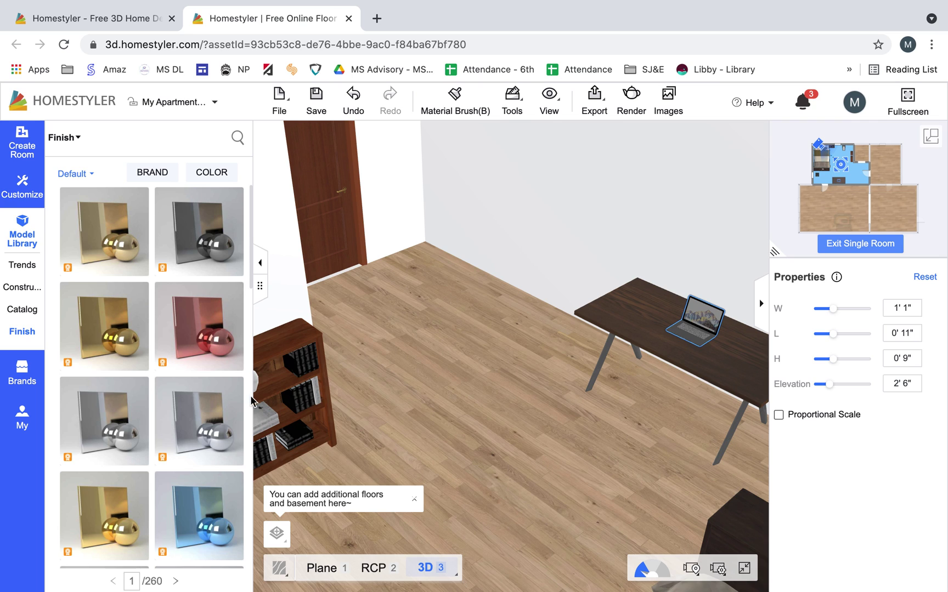
left_click(21, 333)
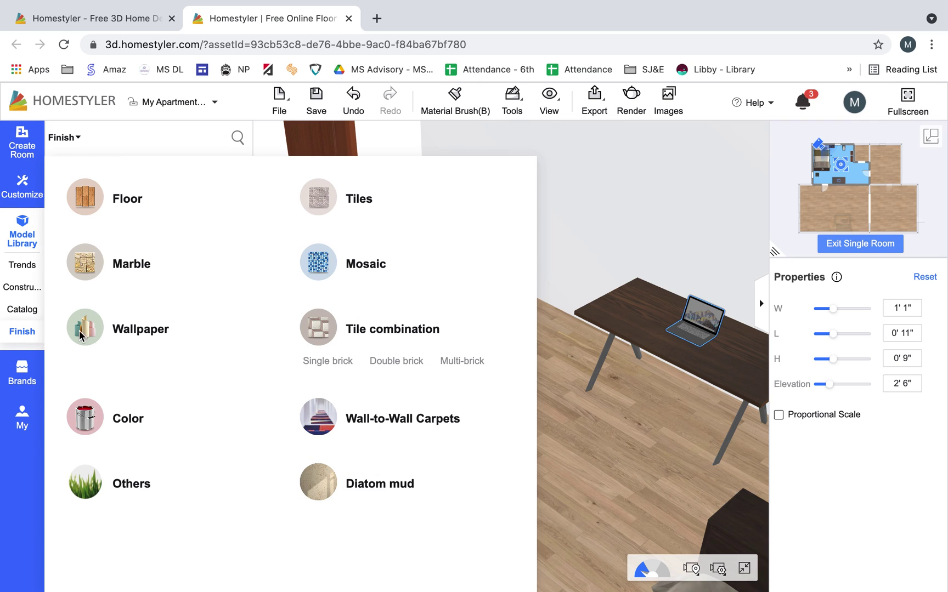
left_click(127, 199)
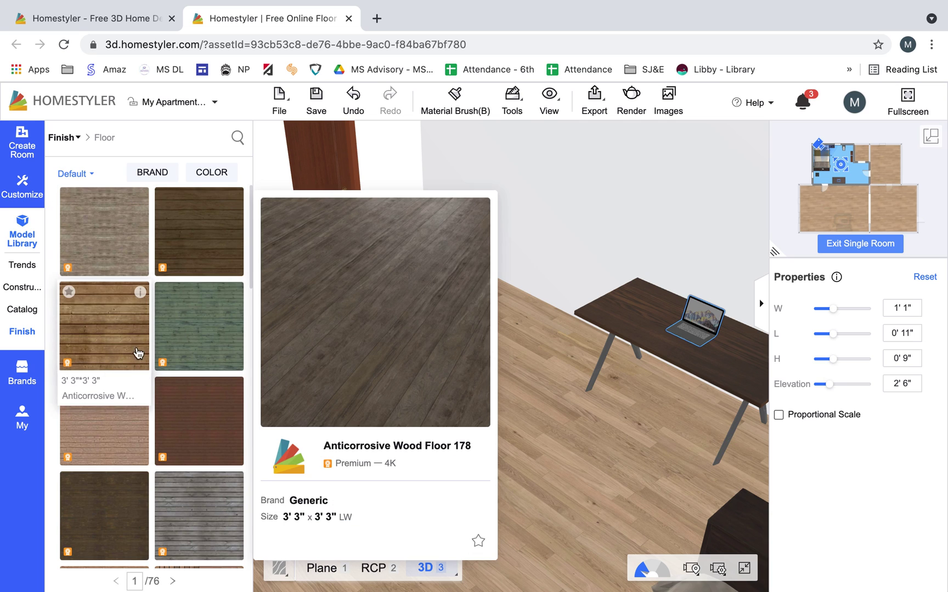
scroll(143, 360, "down", 4)
scroll(143, 360, "up", 4)
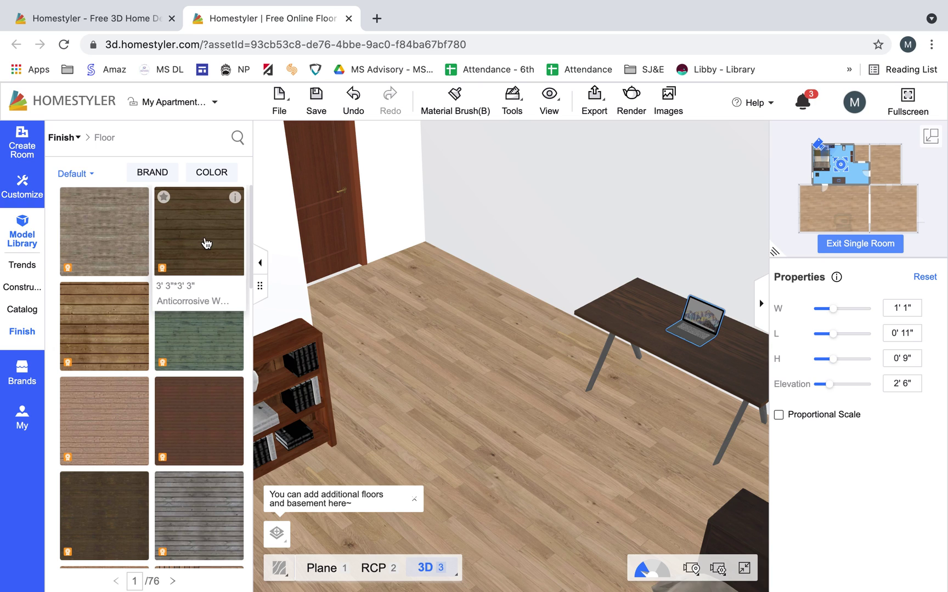
left_click(205, 243)
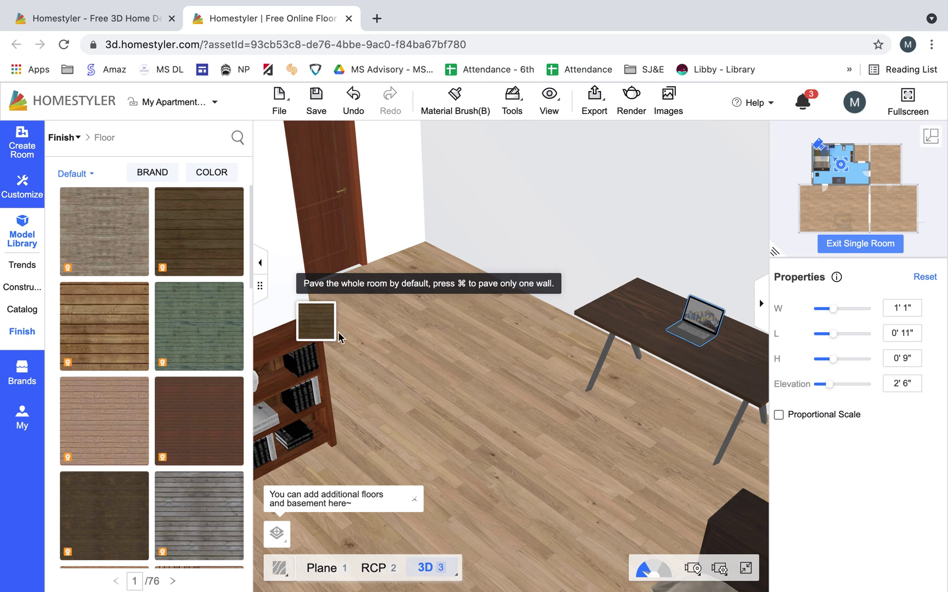
key("Escape")
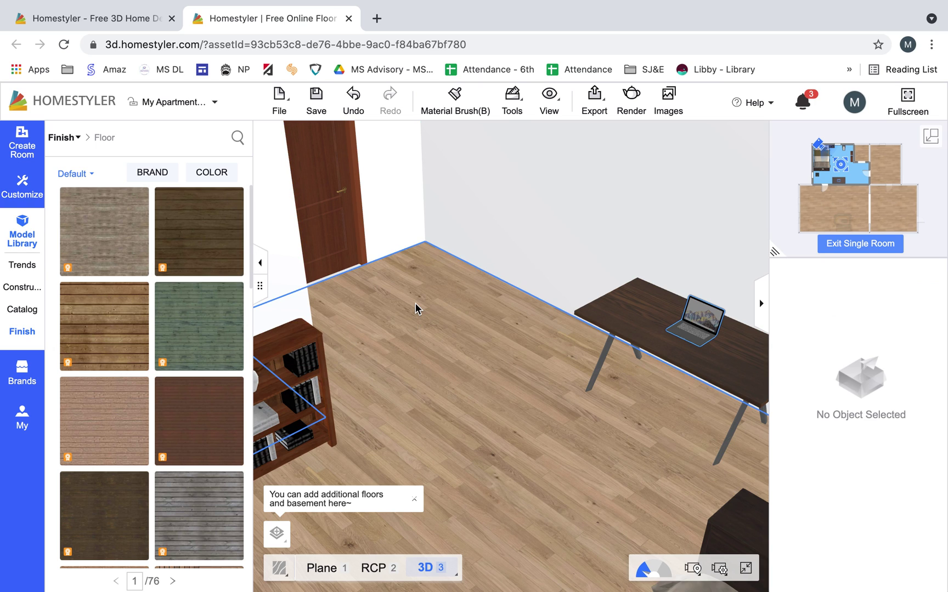
left_click(438, 334)
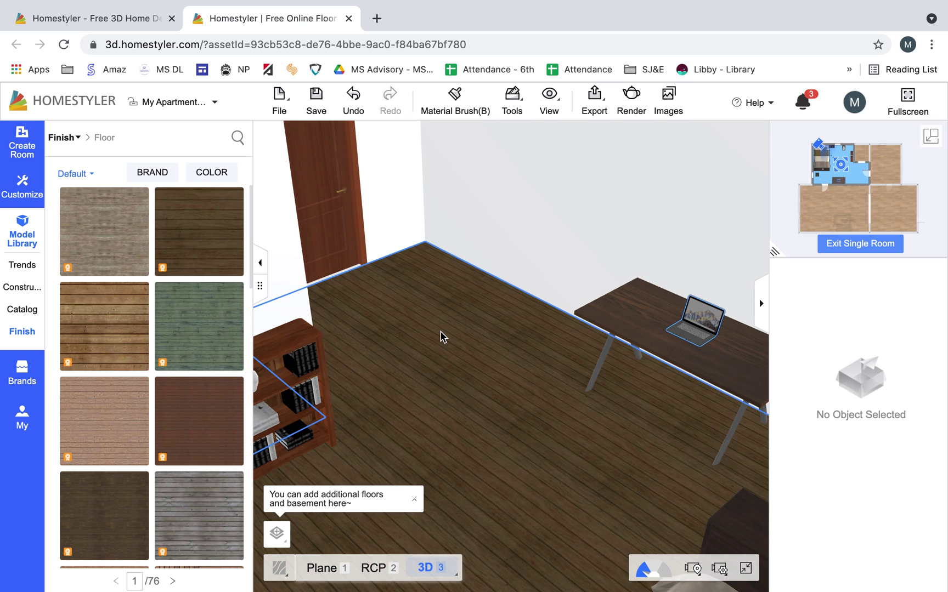
Step: Try the reddish-brown block parquet on the bedroom floor and replace it with the grey-brown 4' 0" by 4' 0" wood planks (艾菲尔)
scroll(163, 389, "down", 5)
scroll(162, 389, "down", 5)
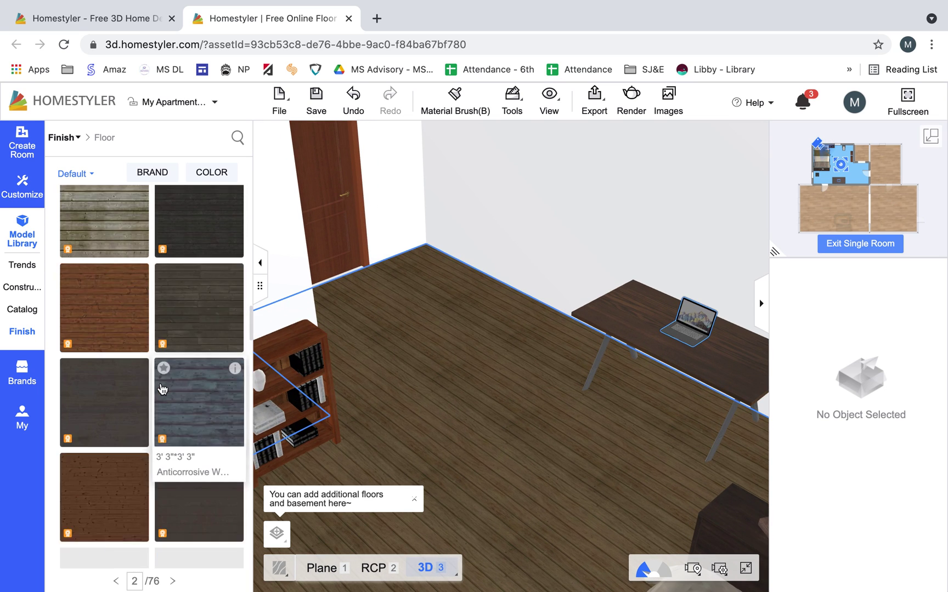
scroll(163, 390, "down", 5)
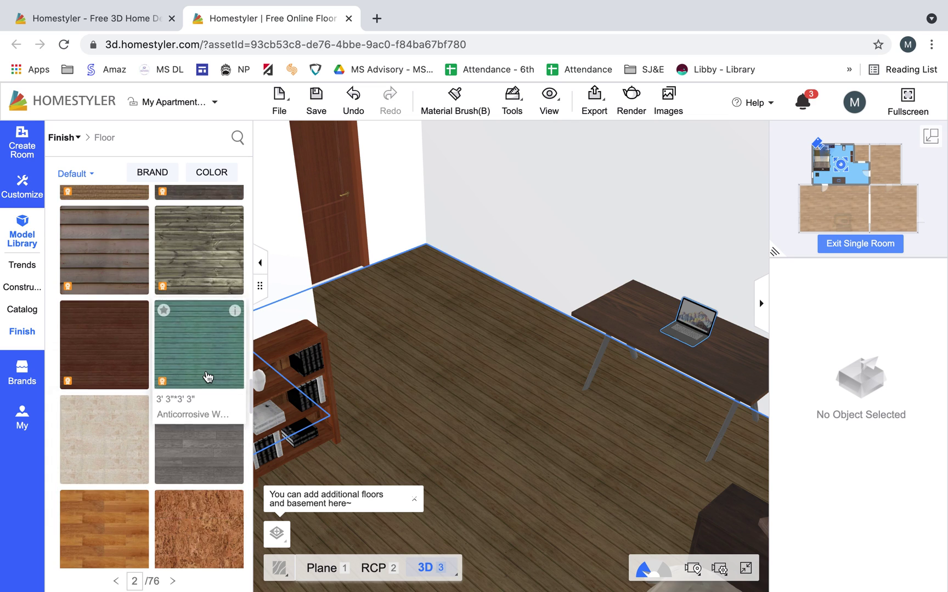
scroll(207, 377, "down", 5)
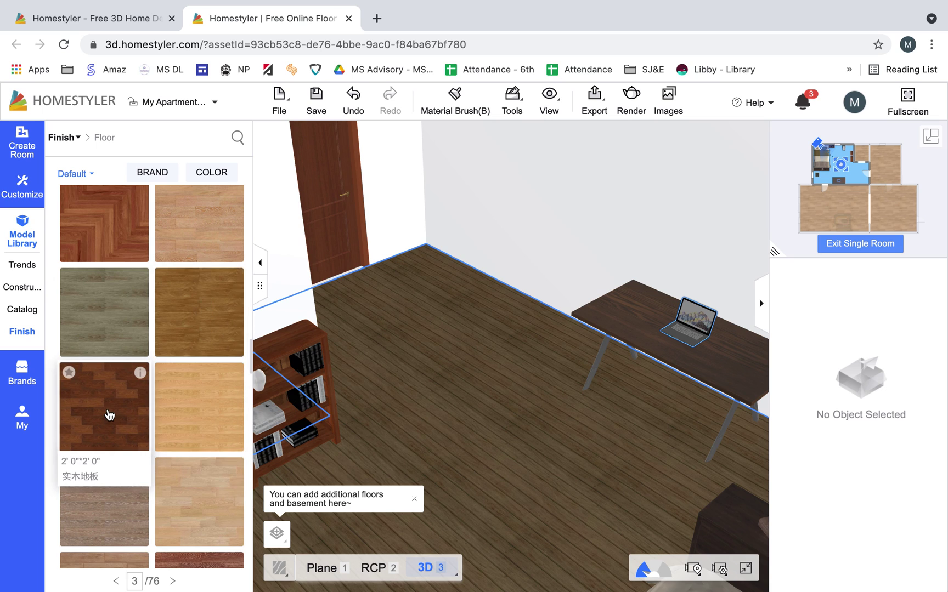
left_click(456, 330)
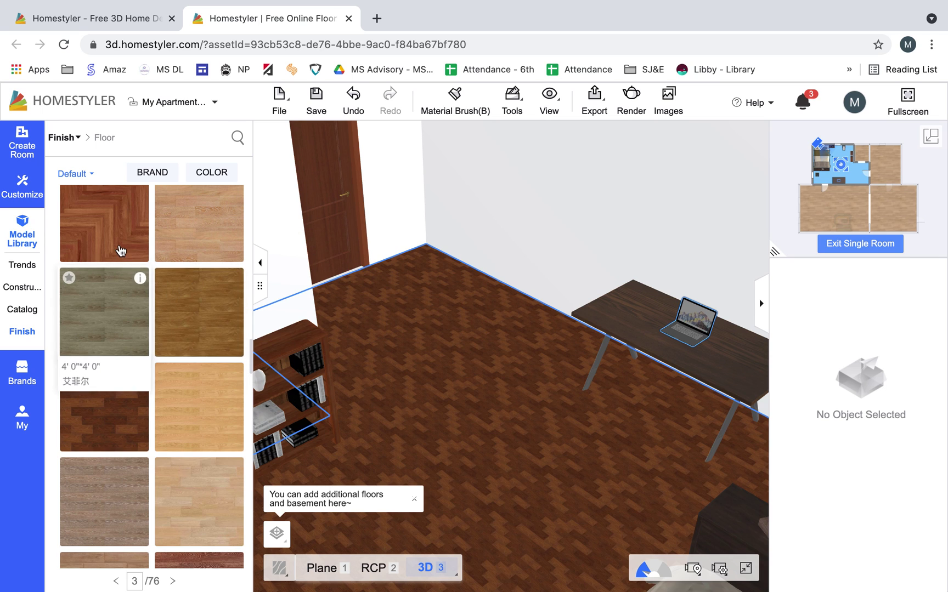
left_click(122, 353)
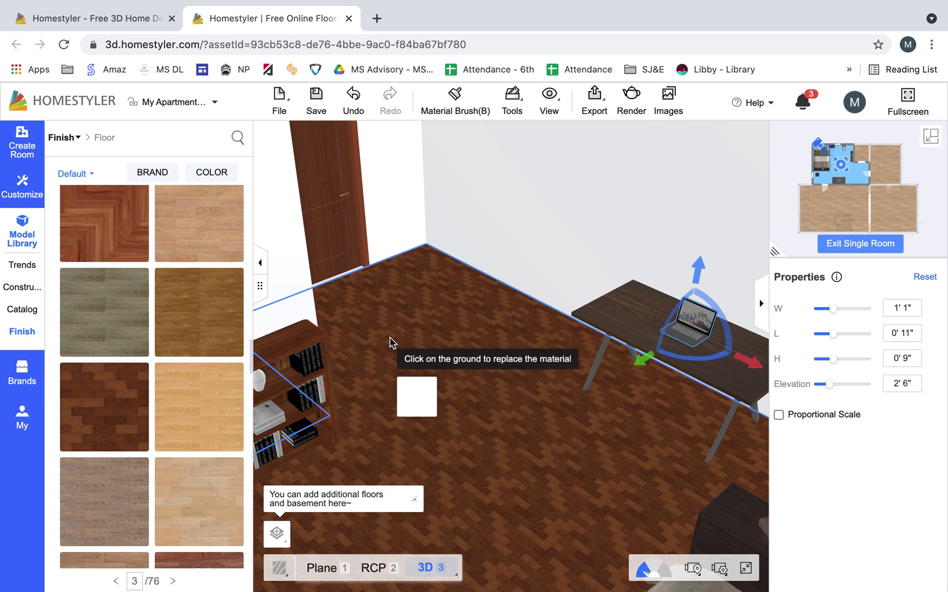
left_click(389, 337)
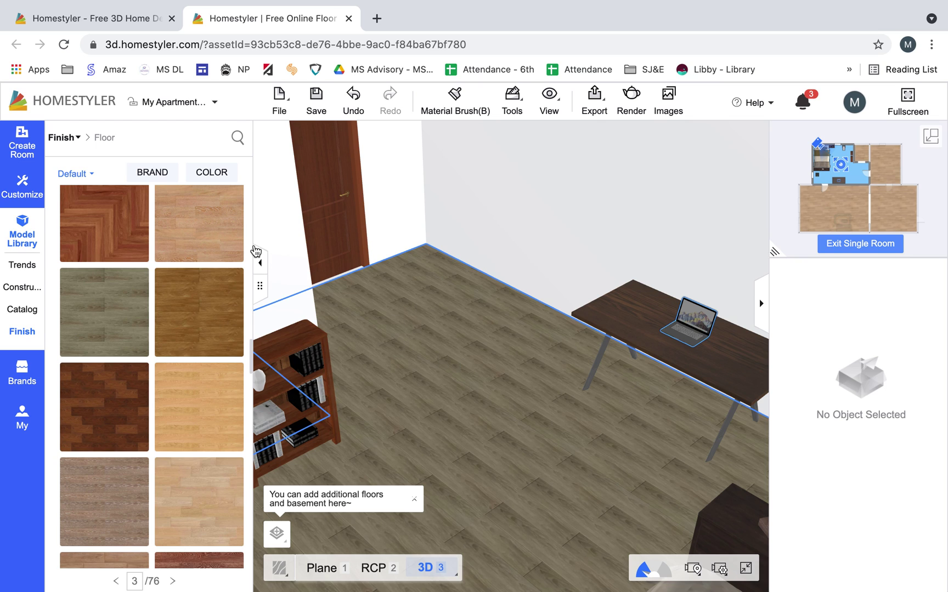
Step: Open the Others finish materials and look through the available wood, grass, brick and stone samples
left_click(16, 333)
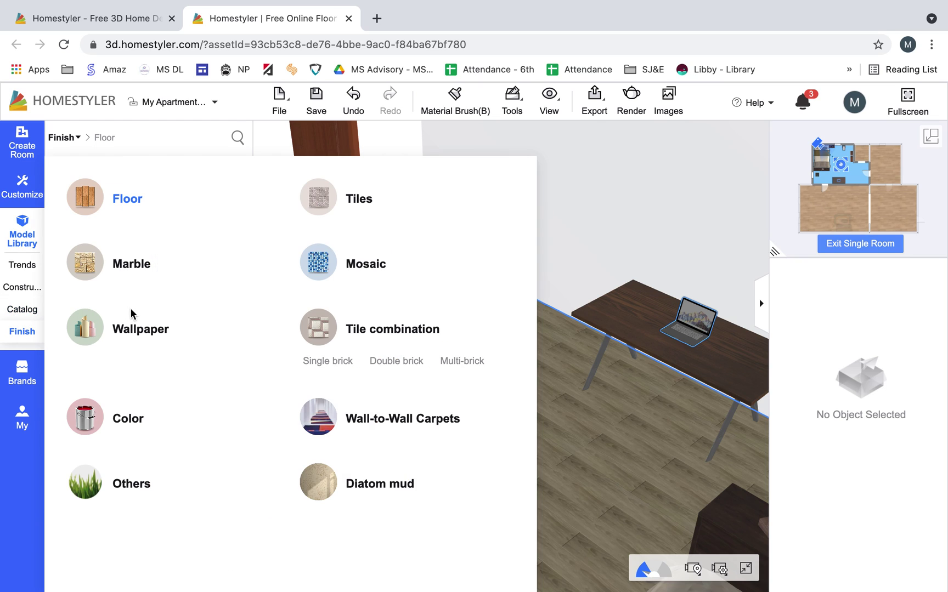
left_click(133, 484)
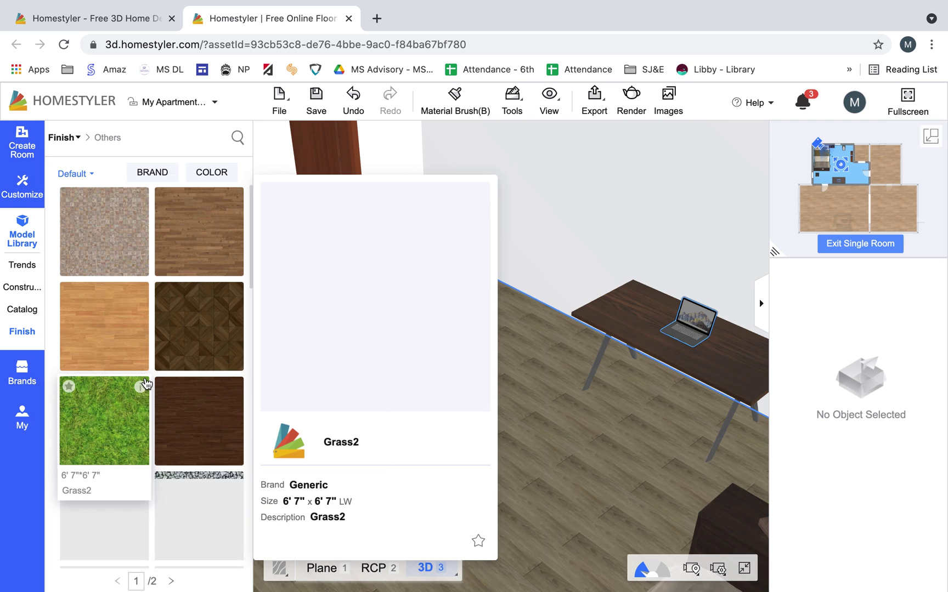
scroll(146, 383, "down", 2)
scroll(145, 383, "down", 1)
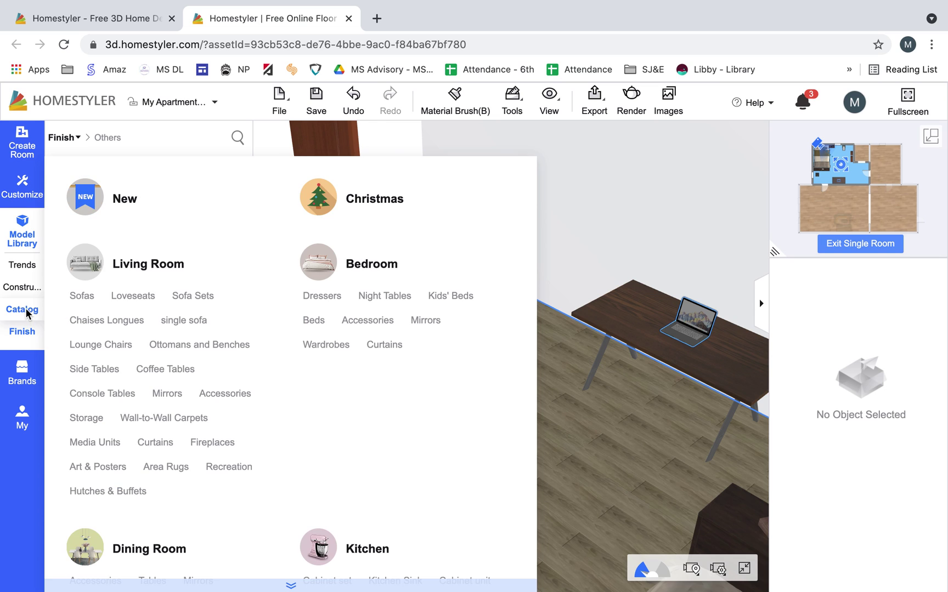
mouse_move(41, 333)
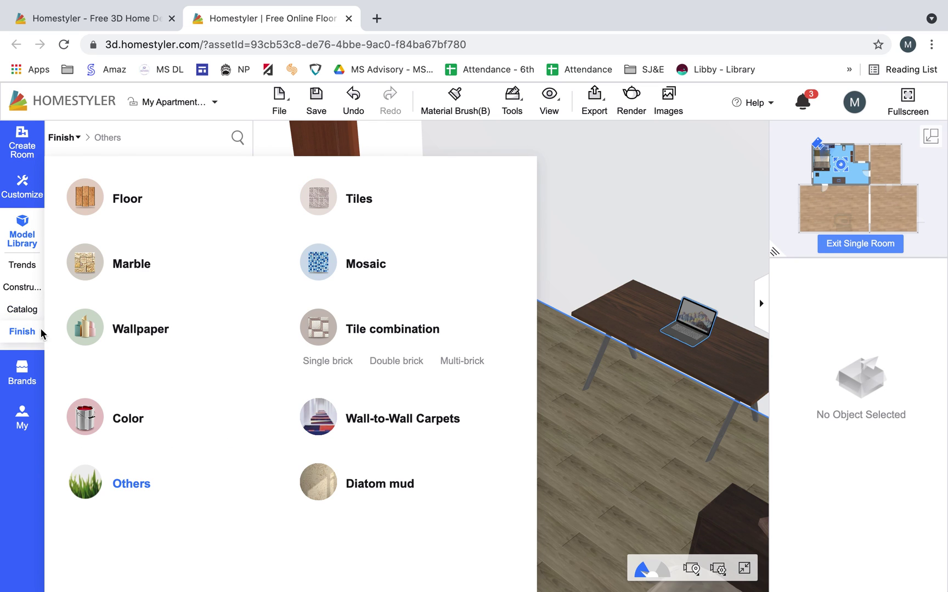
left_click(125, 486)
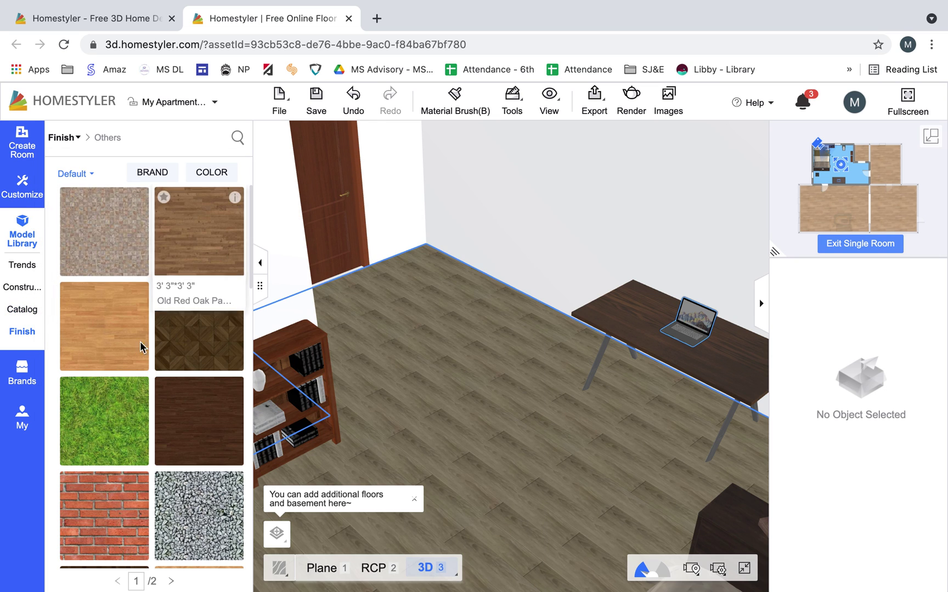
Step: Pave all the bedroom walls with the red brick finish, and undo it
left_click(120, 516)
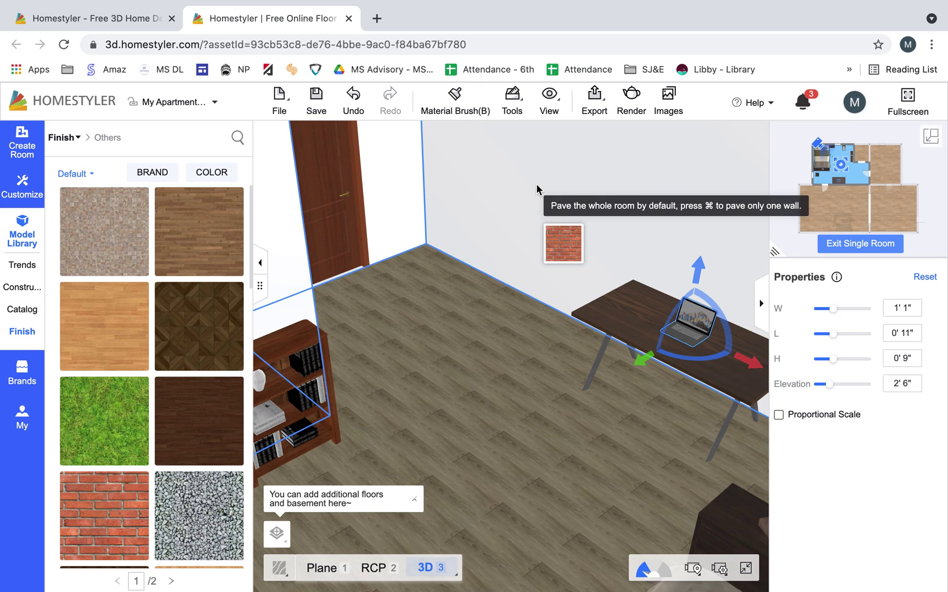
left_click(526, 185)
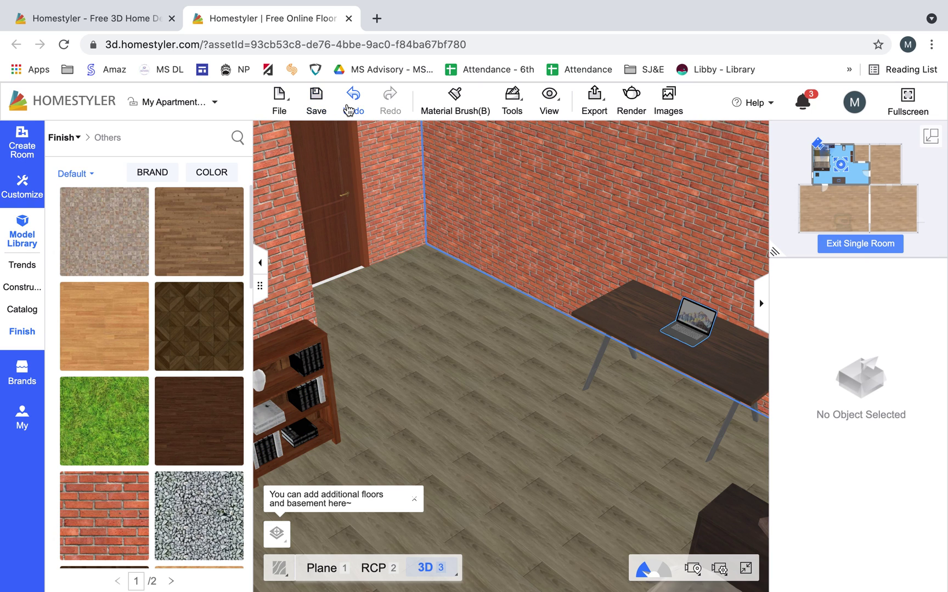
left_click(349, 108)
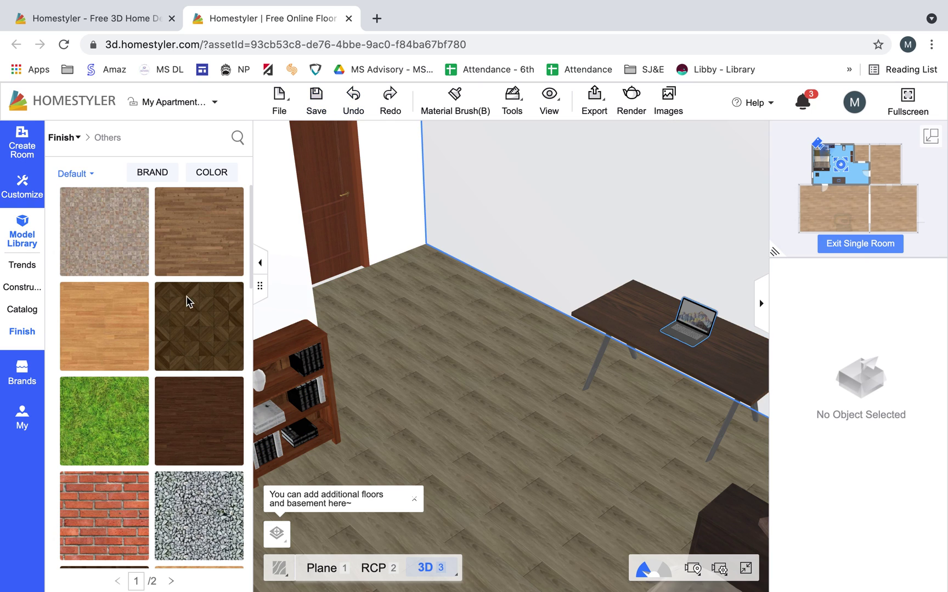
Step: Try the red brick finish on only the wall behind the desk, view it from around the room, and undo it
left_click(116, 532)
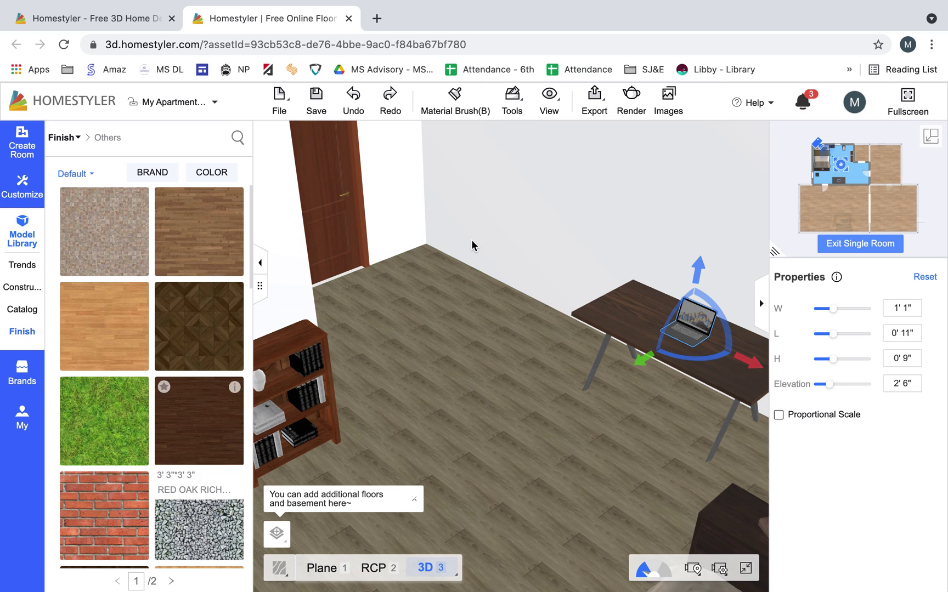
left_click(547, 210)
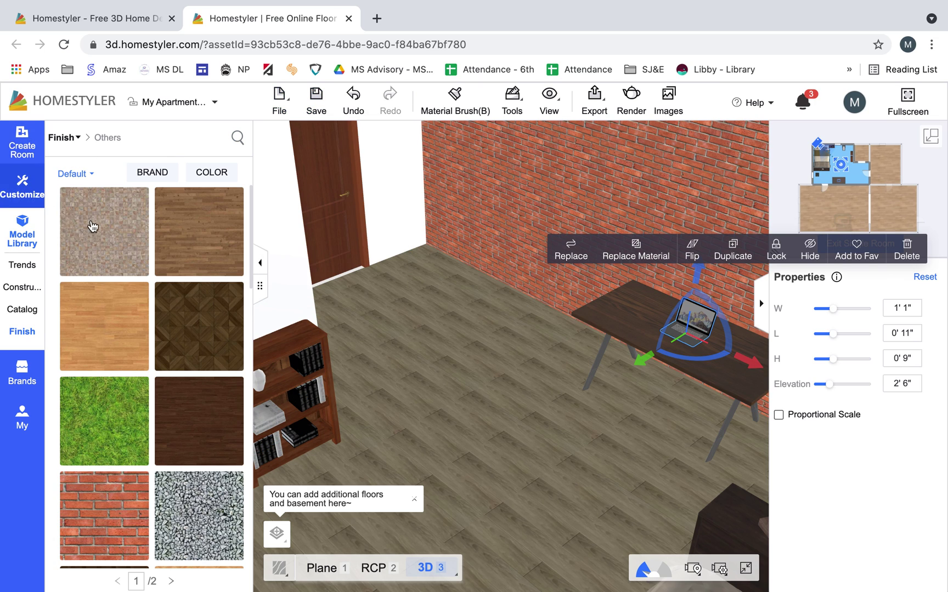
left_click_drag(463, 328, 535, 387)
scroll(593, 384, "up", 3)
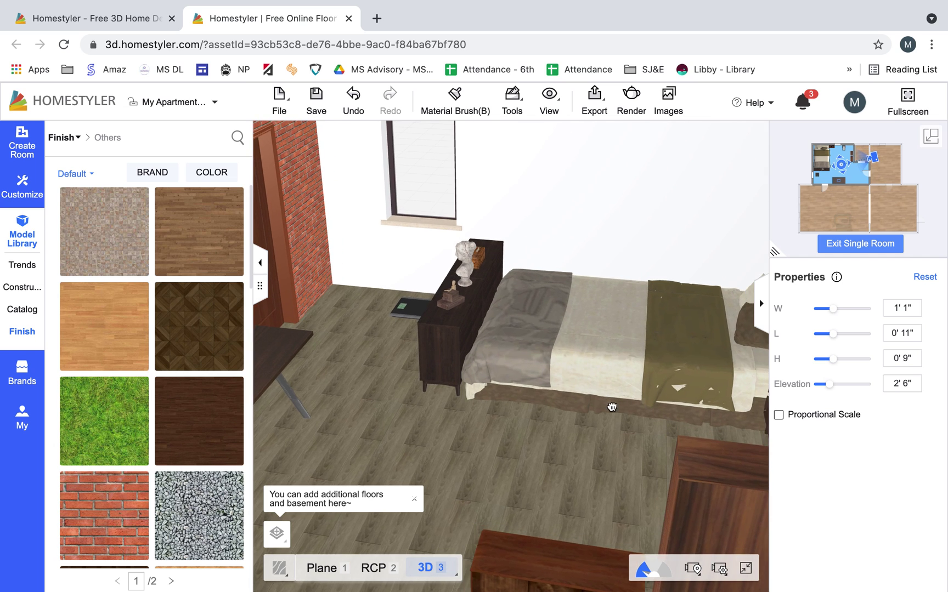
scroll(569, 402, "down", 2)
left_click_drag(556, 358, 439, 345)
scroll(439, 345, "up", 2)
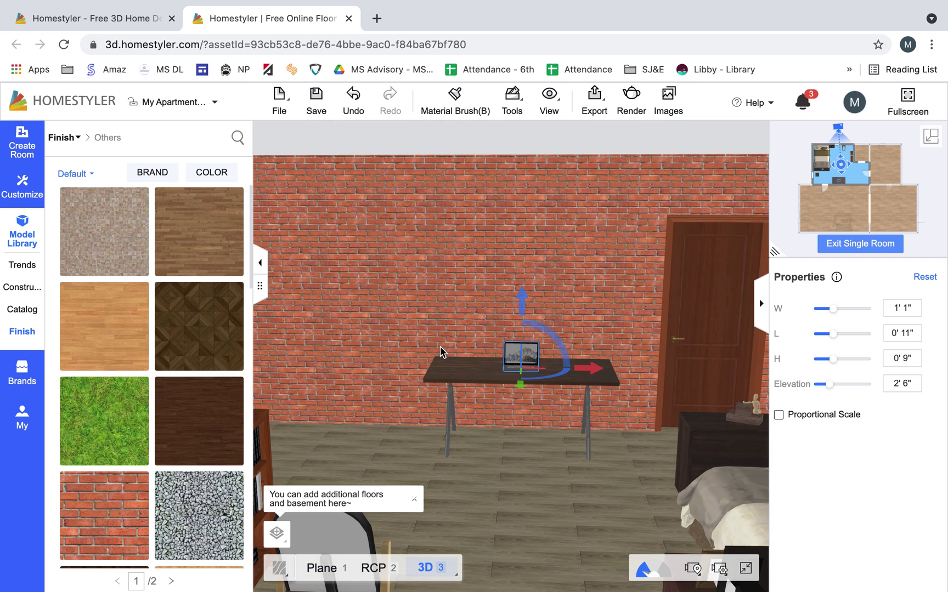
left_click(356, 113)
Step: Pave only the window wall alongside the bed with the red brick finish
left_click(91, 523)
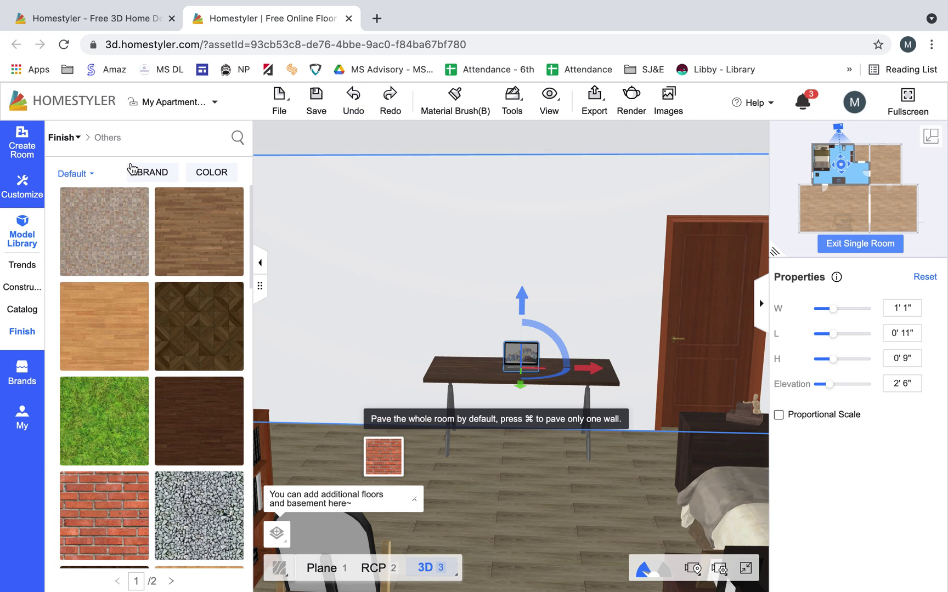
left_click(383, 271)
left_click_drag(383, 271, 718, 300)
left_click_drag(542, 313, 436, 232)
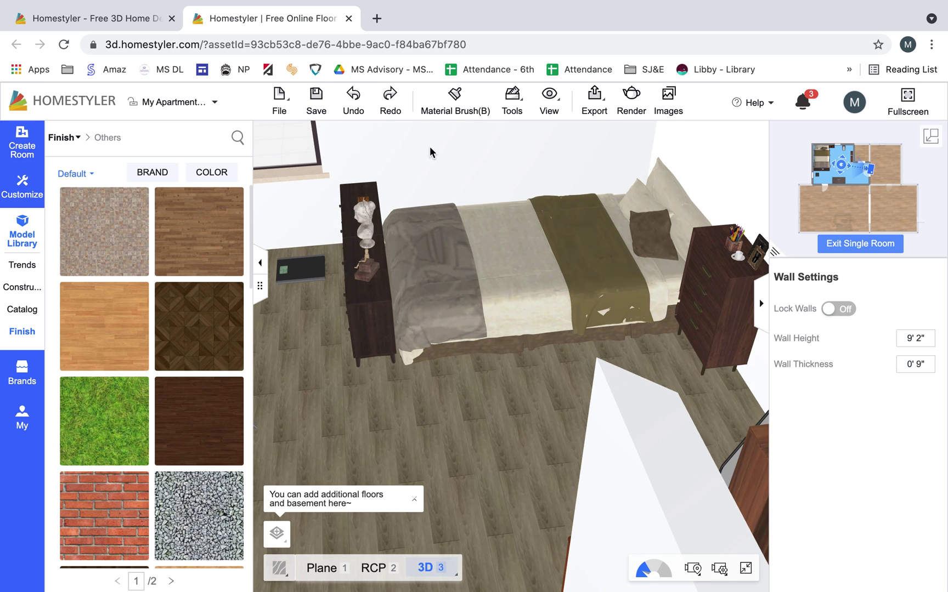
left_click(132, 515)
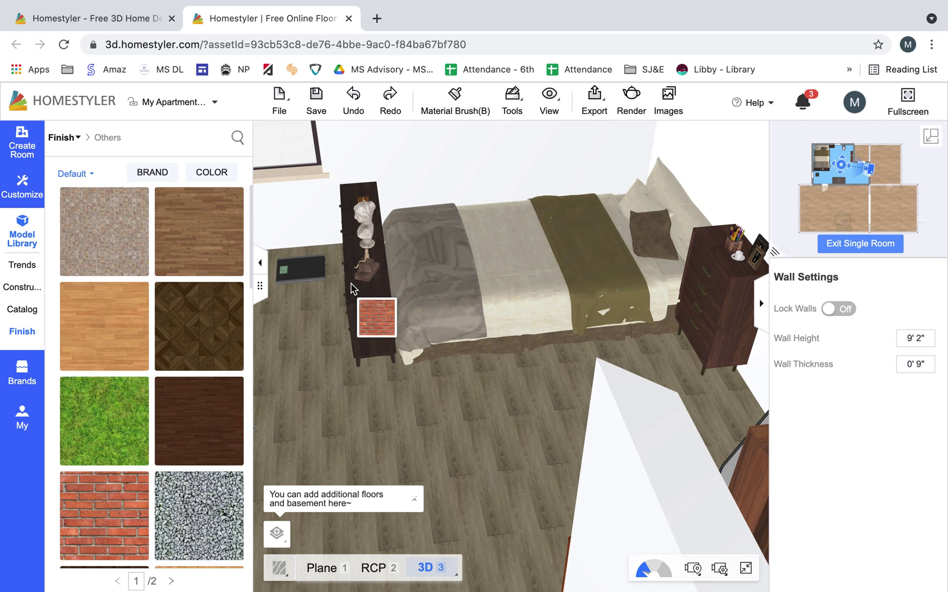
left_click(440, 166)
left_click_drag(430, 418, 296, 403)
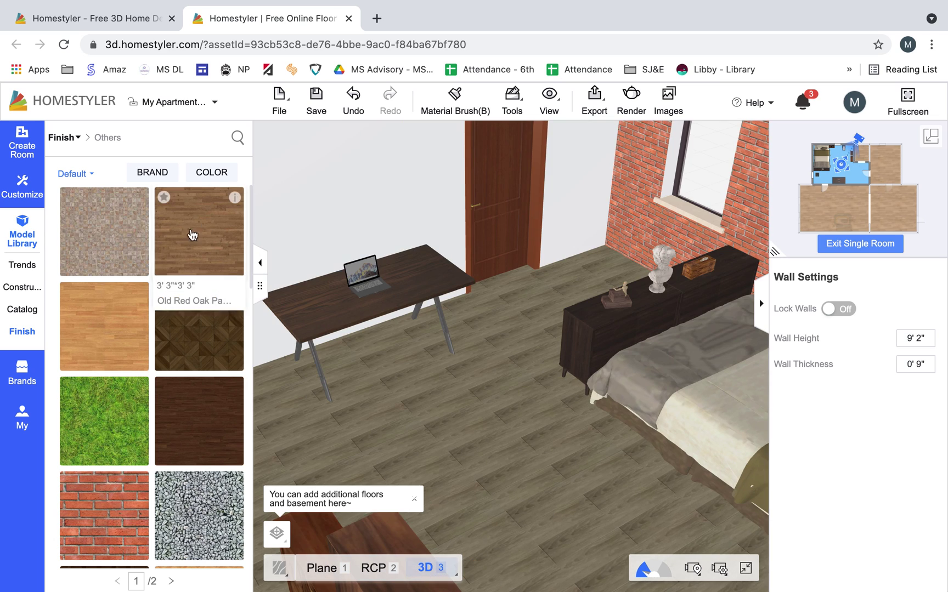
Step: Exit Single Room Mode and bring the 2D floor plan into the main view
left_click(24, 329)
left_click(24, 314)
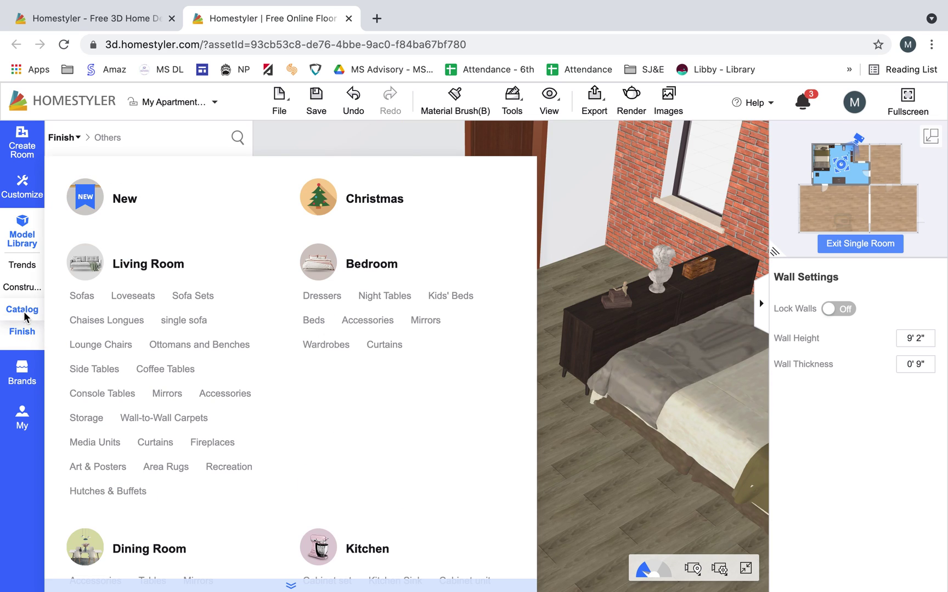
left_click(888, 248)
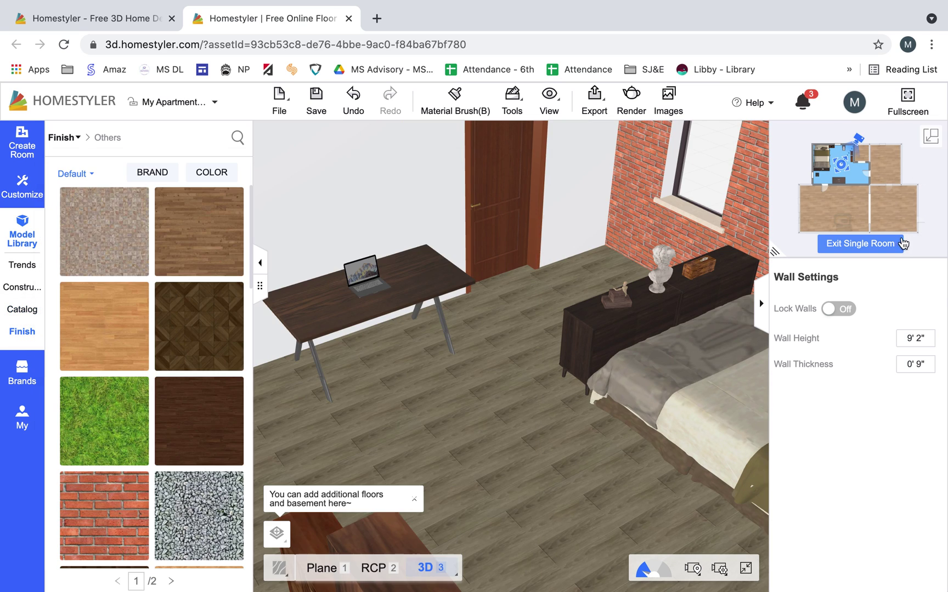
left_click_drag(464, 364, 557, 294)
left_click(556, 292)
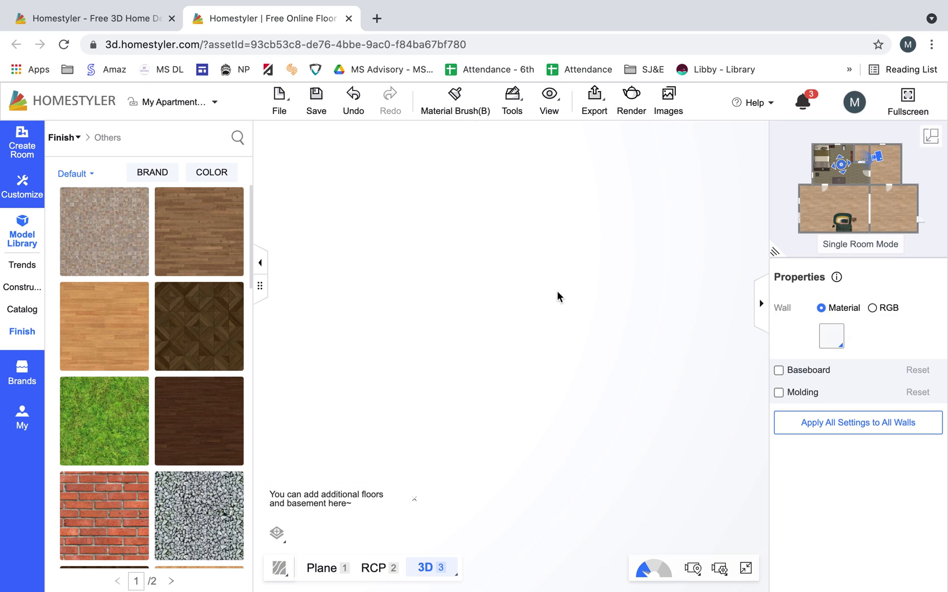
left_click(931, 137)
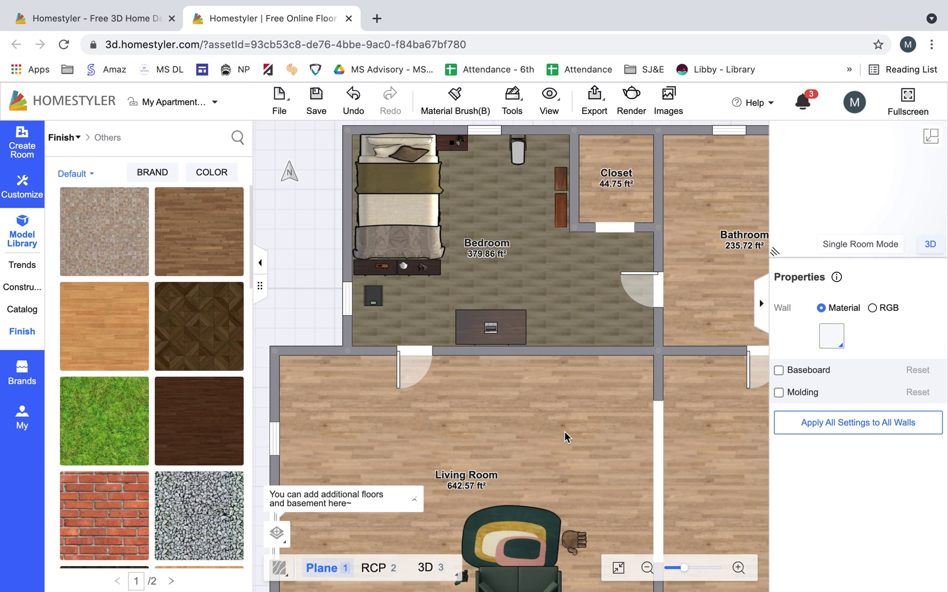
Step: Place the abstract grey and yellow rug, 9' 6" by 6' 7", from the Living Room catalog north of the oval rug
left_click_drag(565, 434, 573, 332)
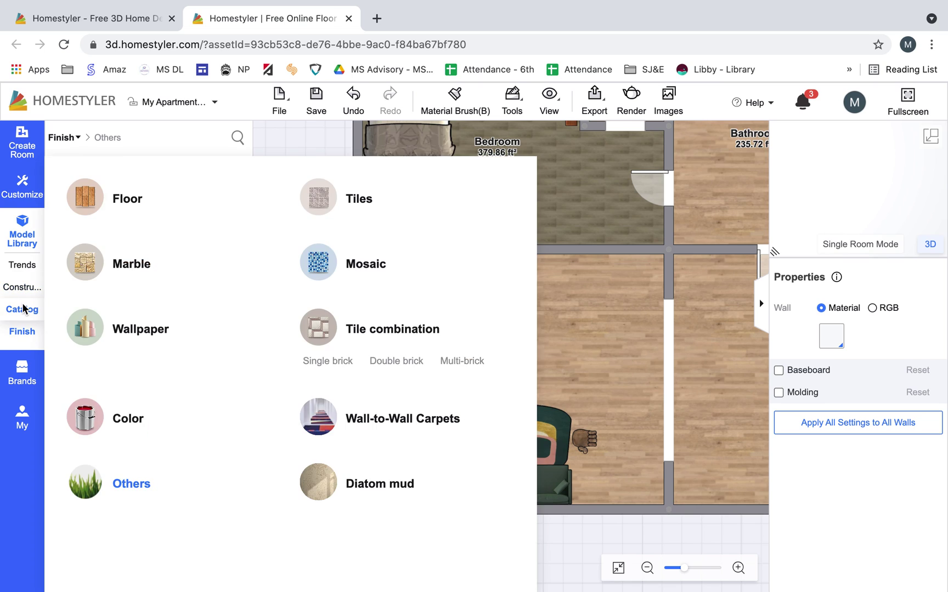
mouse_move(24, 308)
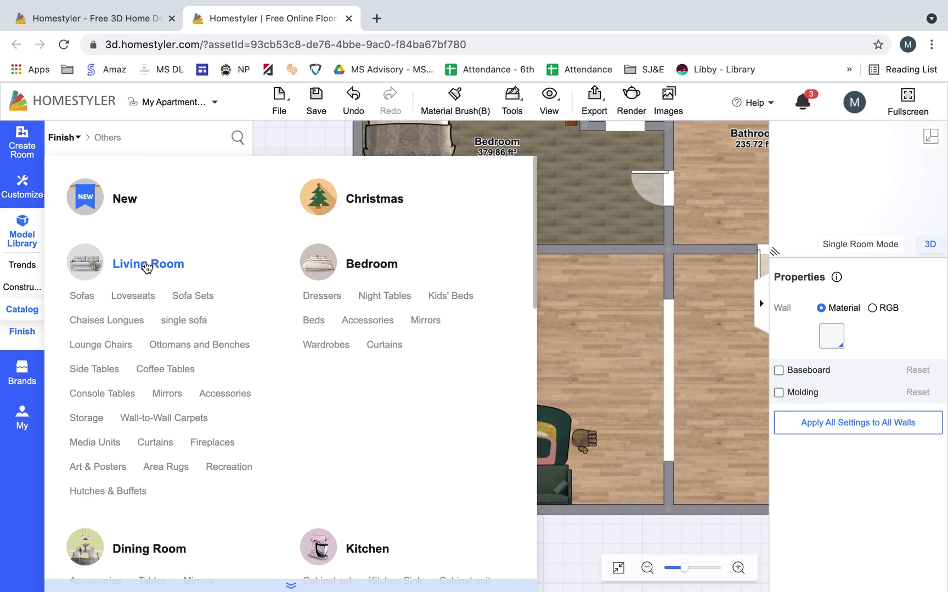
left_click(146, 265)
scroll(417, 372, "up", 1)
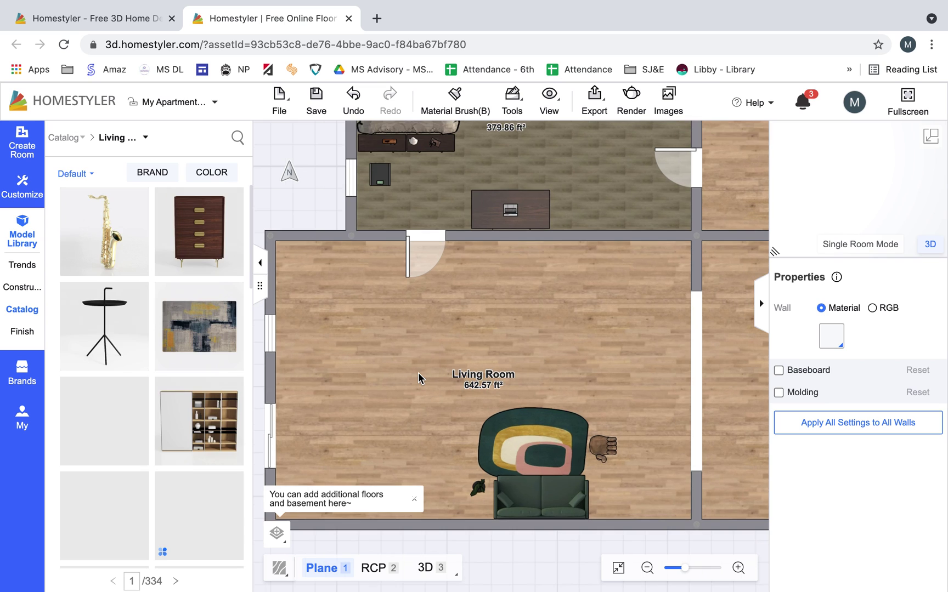
left_click(201, 327)
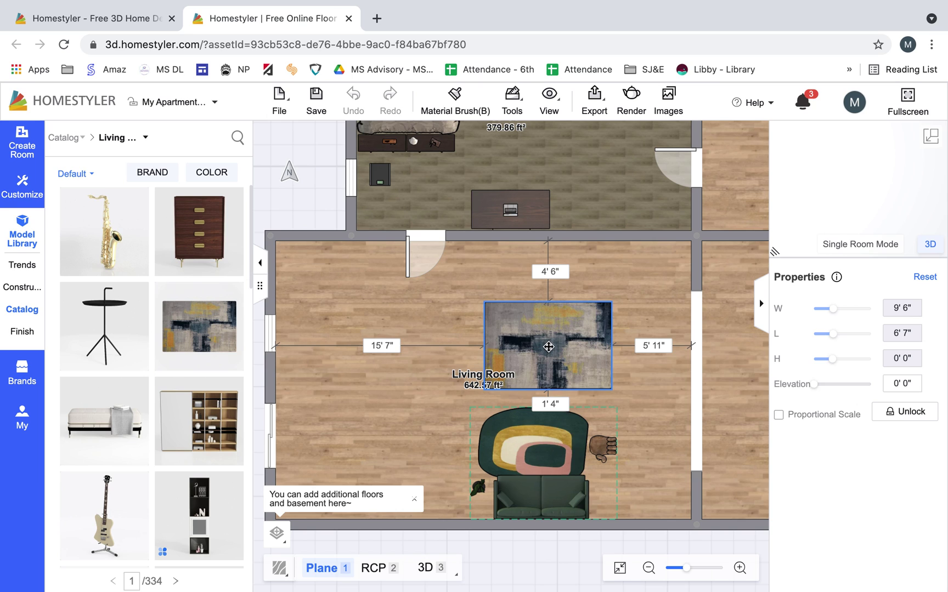
left_click(548, 347)
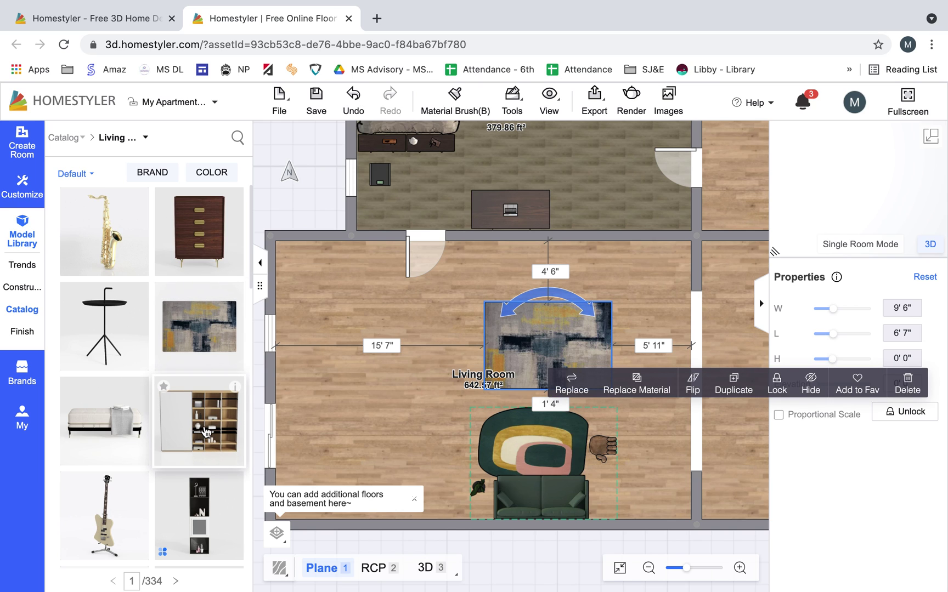
Step: Place two musical instruments, 1' 1" by 0' 10" and 1' 3" by 1' 10", side by side in the living room's southeast corner
left_click(206, 432)
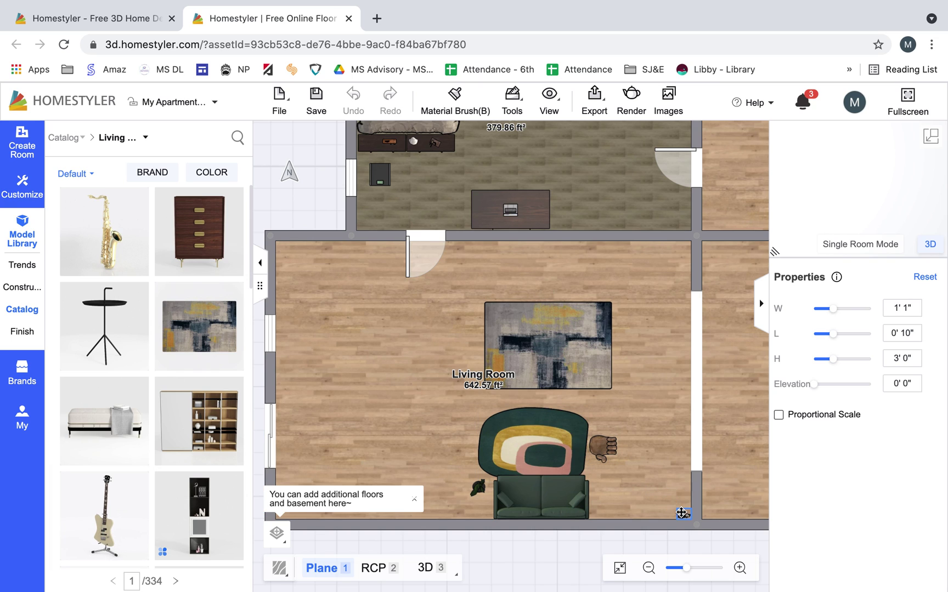
scroll(134, 493, "down", 5)
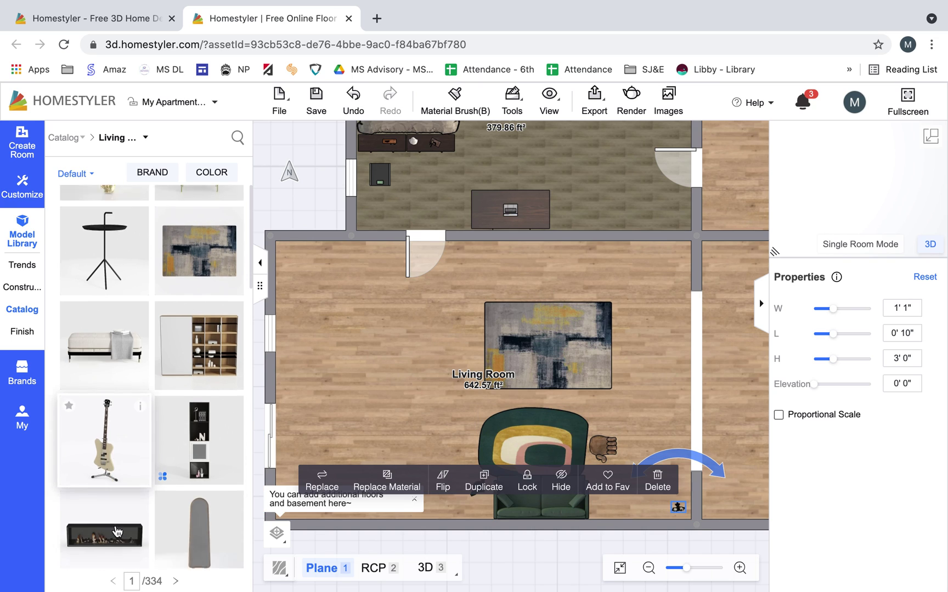
mouse_move(133, 370)
scroll(133, 370, "down", 4)
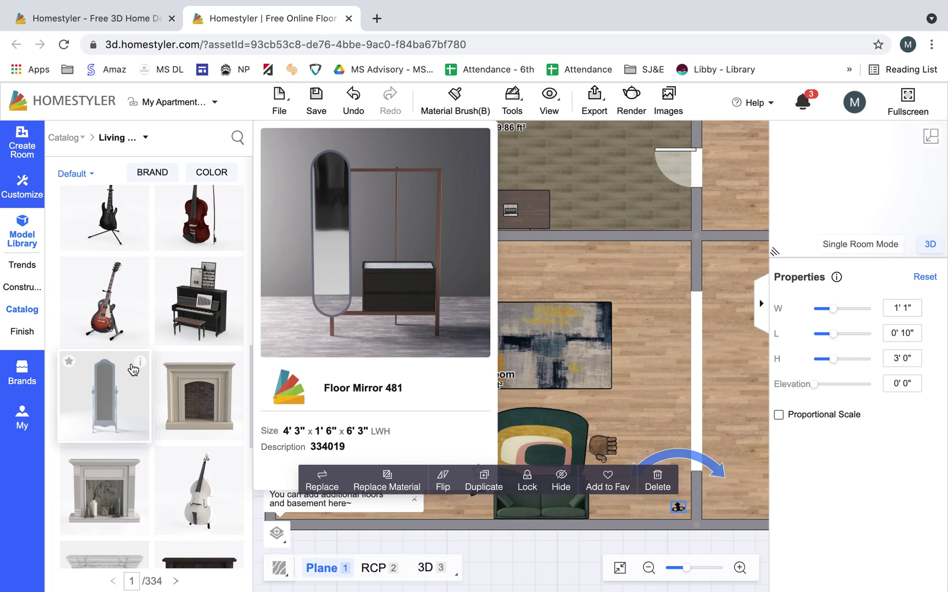
left_click(110, 403)
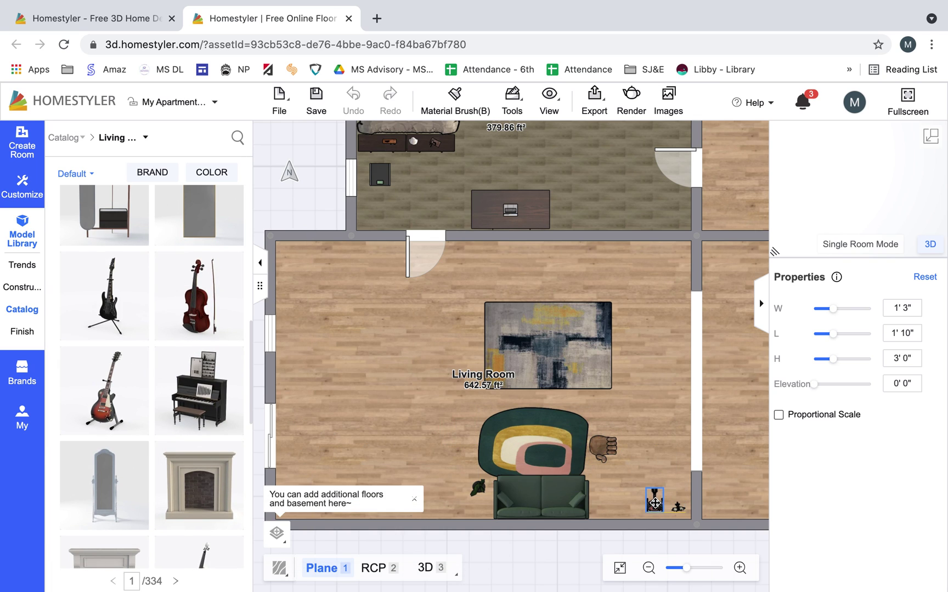
left_click(654, 502)
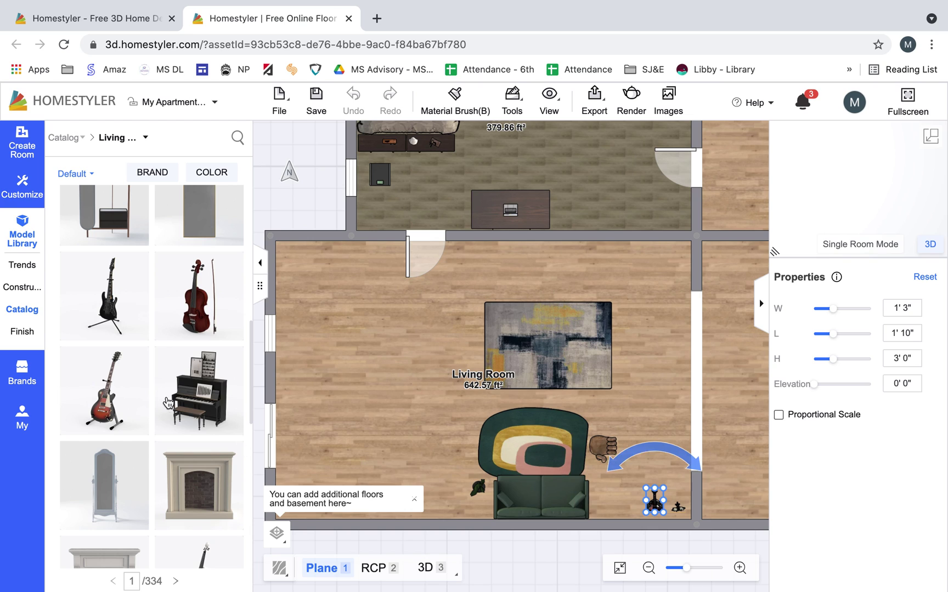
Step: Place the black upright piano with bench in the living room's northeast corner and enlarge it to 4' 8" by 3' 2"
left_click(220, 400)
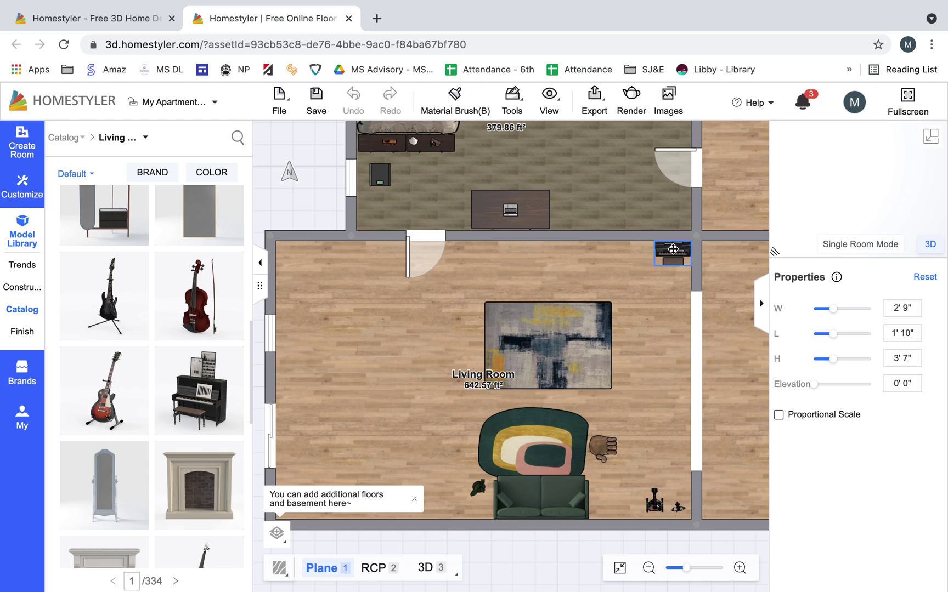
left_click(655, 282)
left_click_drag(655, 258, 628, 269)
Step: Place the low media unit, 8' 1" by 1' 4", against the living room's north wall, west of the piano and facing the sofa
scroll(218, 391, "down", 6)
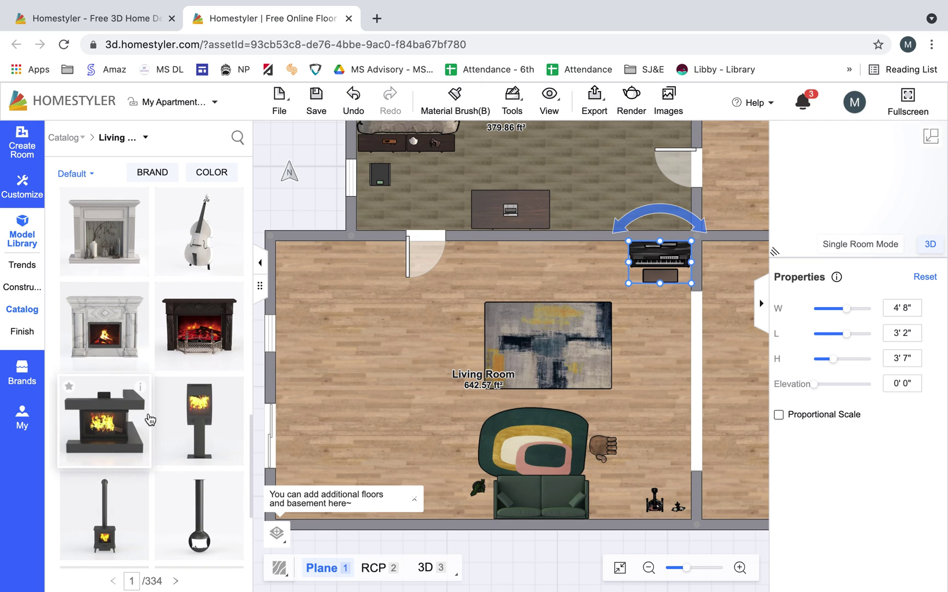
scroll(150, 420, "down", 4)
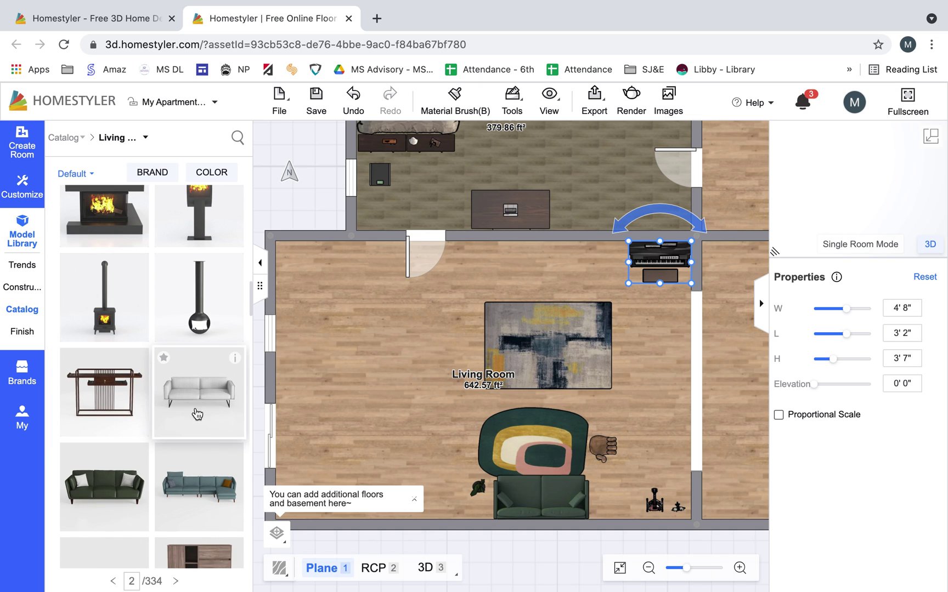
scroll(192, 500, "down", 3)
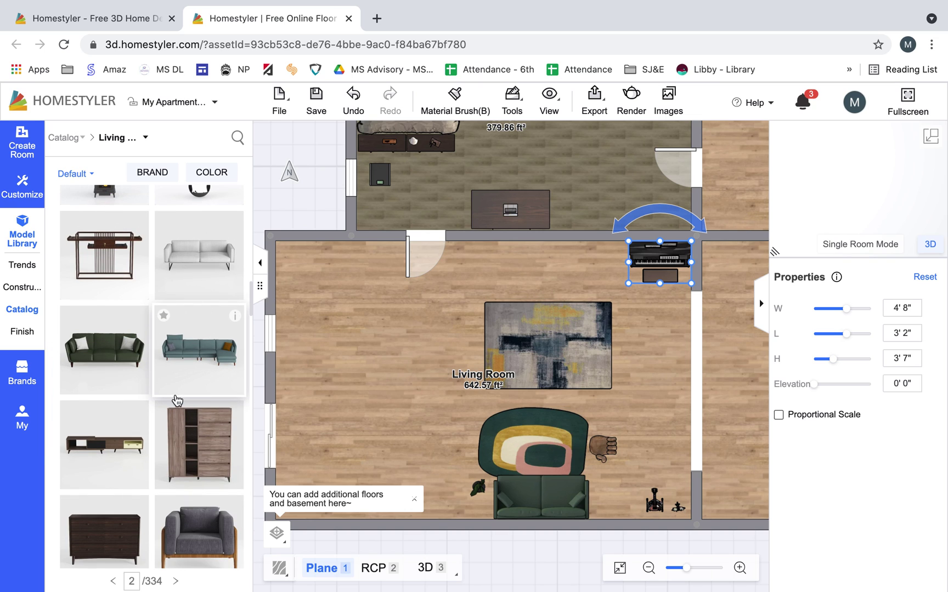
scroll(119, 449, "down", 1)
left_click_drag(531, 320, 538, 255)
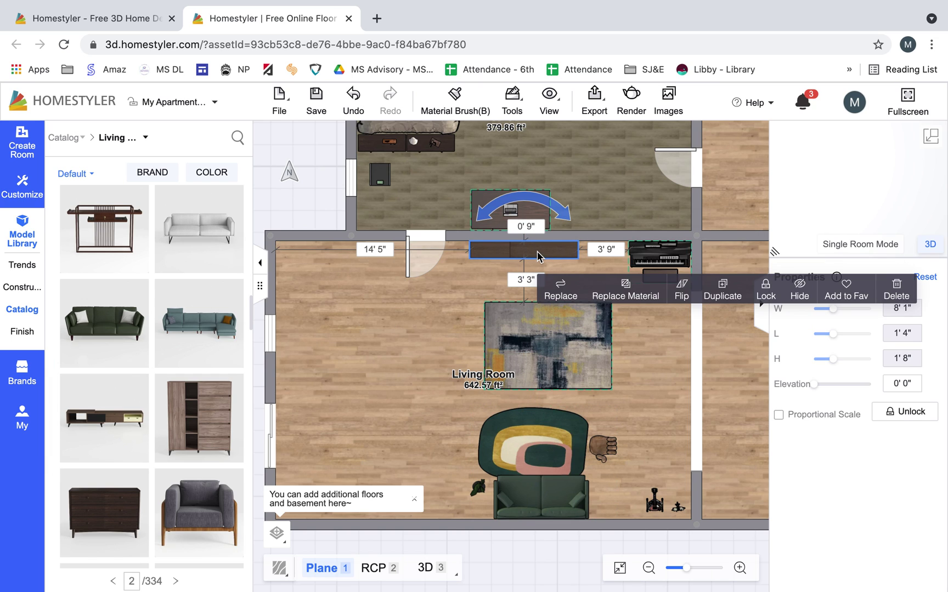
Step: Move the media unit east along the living room's north wall until it sits 2' 0" from the piano
key("Right")
key("Right")
key("Right")
key("Right")
key("Right")
key("Right")
key("Right")
key("Right")
key("Right")
key("Right")
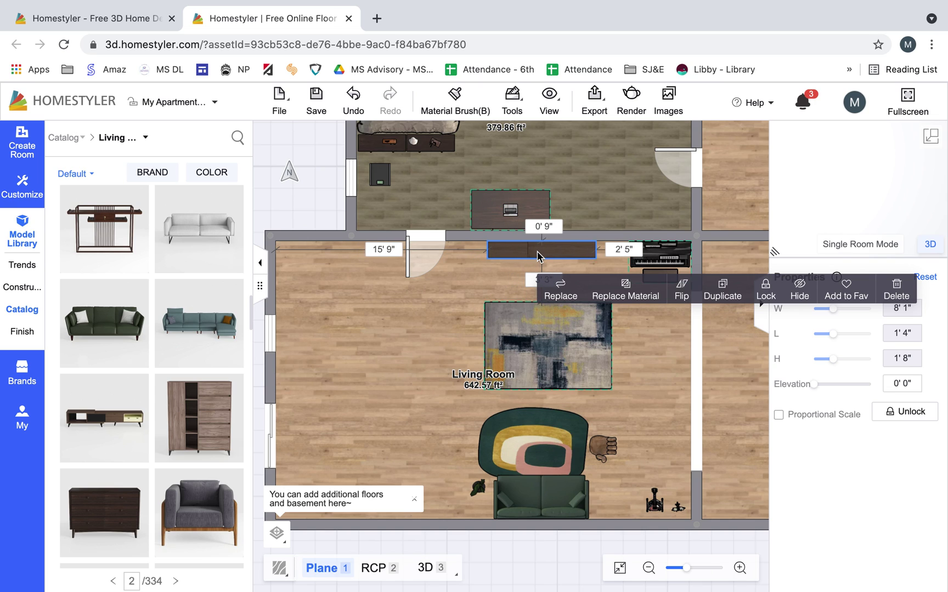
key("Right")
key("Left")
key("Left")
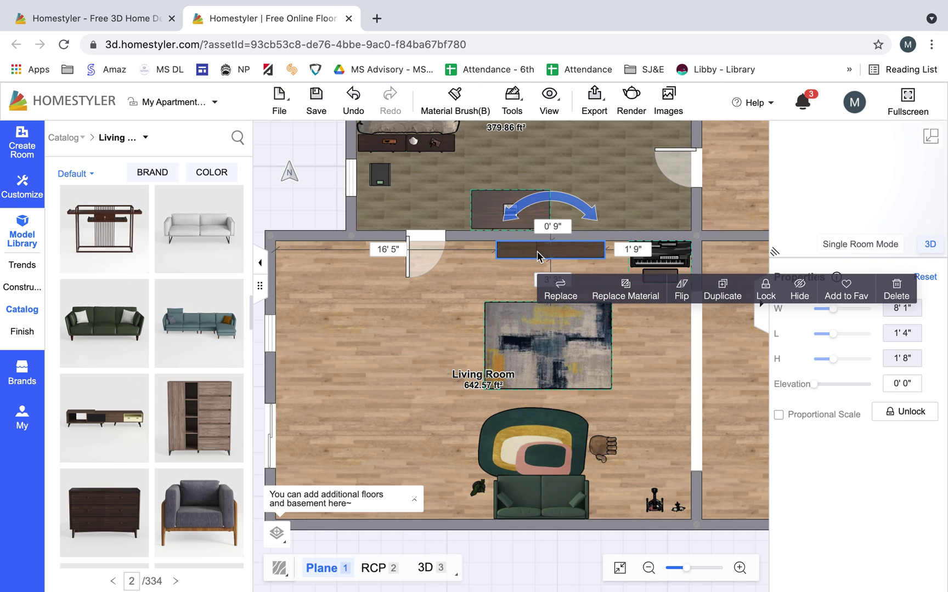
Step: Browse the Living Room catalog for further furnishings, including its Media Units, Recreation and Console Tables categories
mouse_move(231, 414)
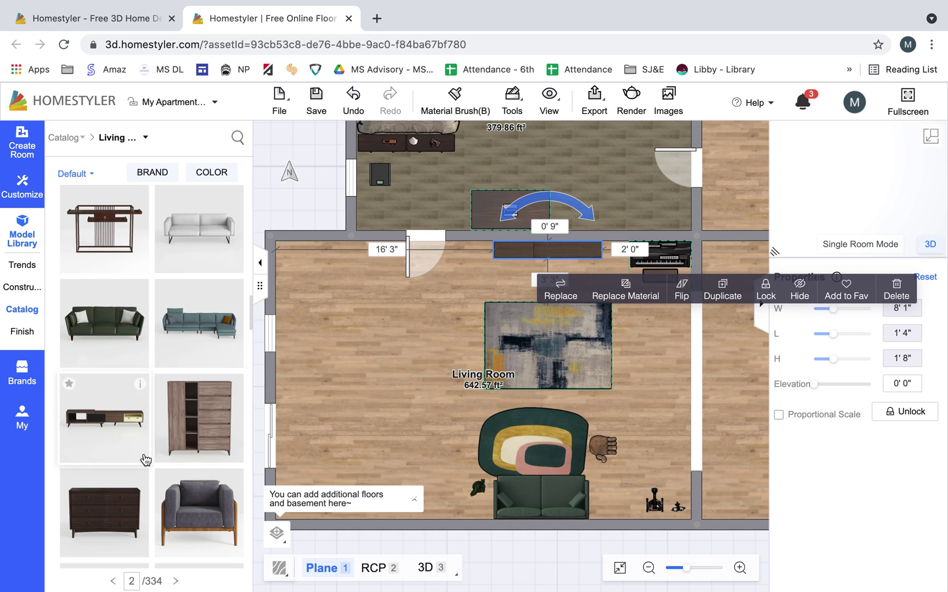
scroll(143, 458, "down", 10)
scroll(145, 459, "down", 5)
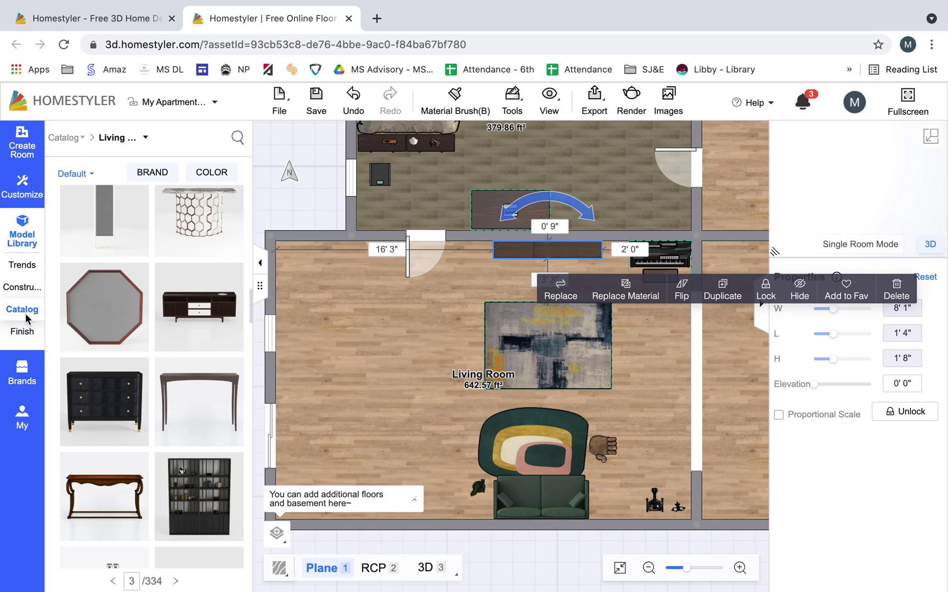
mouse_move(27, 319)
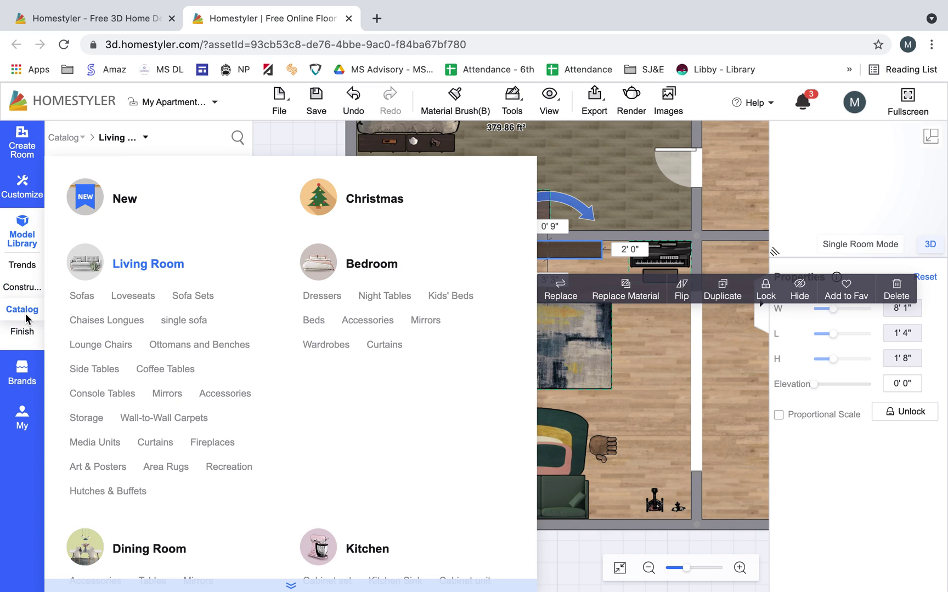
scroll(150, 403, "down", 2)
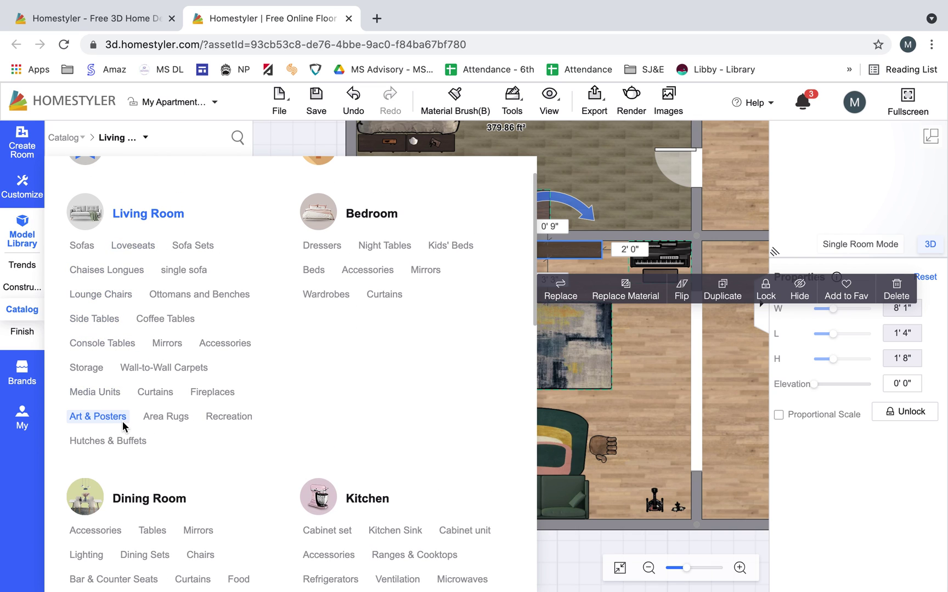
left_click(97, 392)
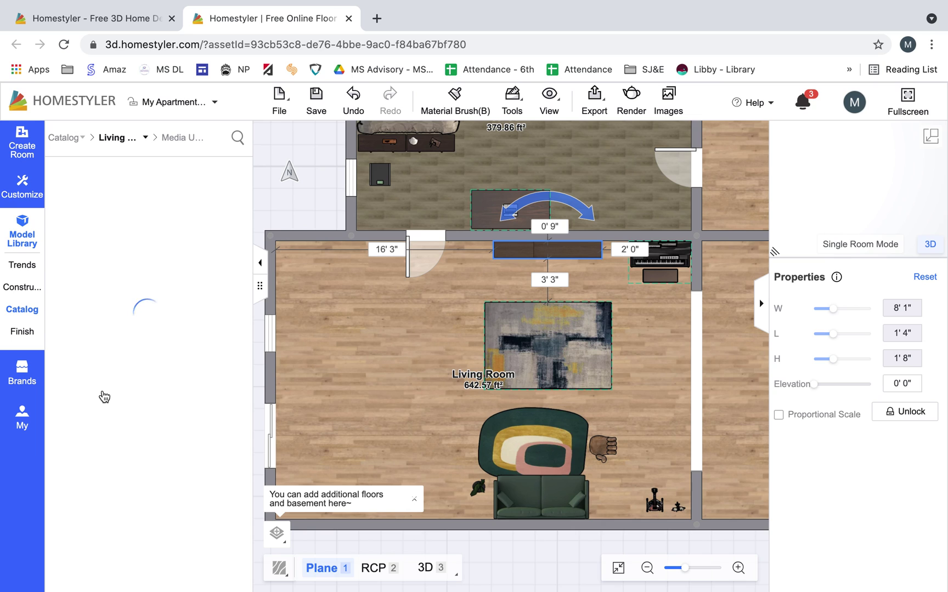
left_click(23, 310)
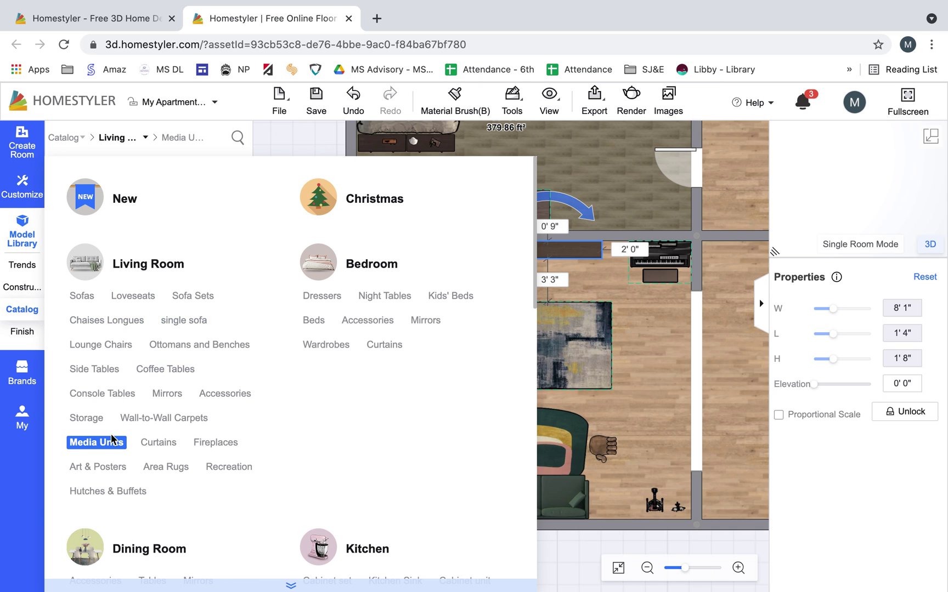
scroll(113, 442, "down", 1)
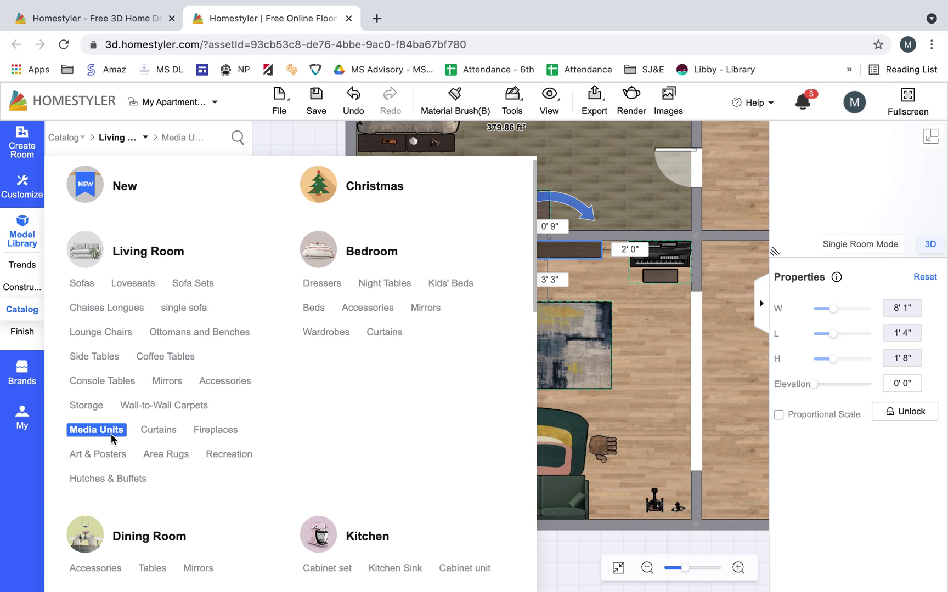
left_click(223, 451)
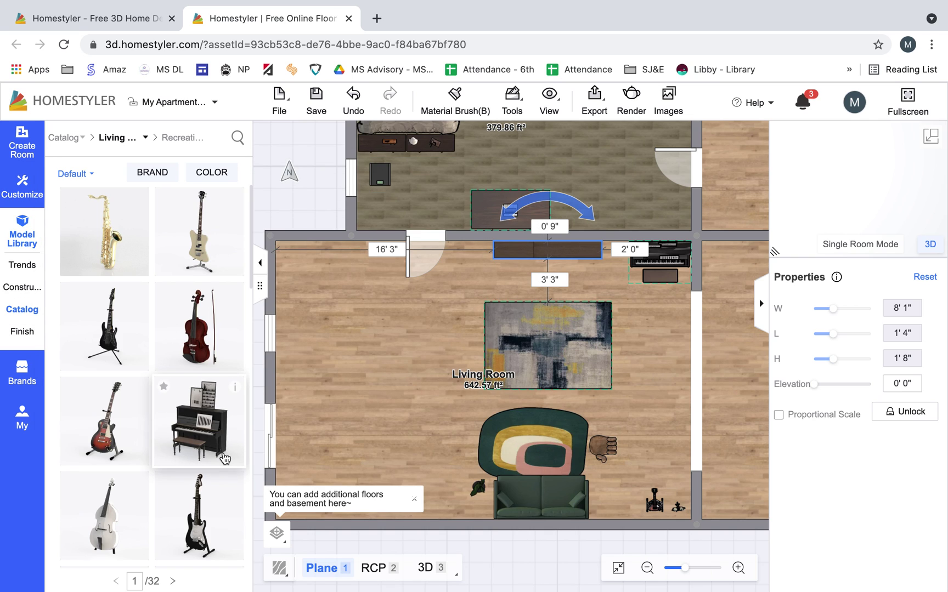
left_click(39, 309)
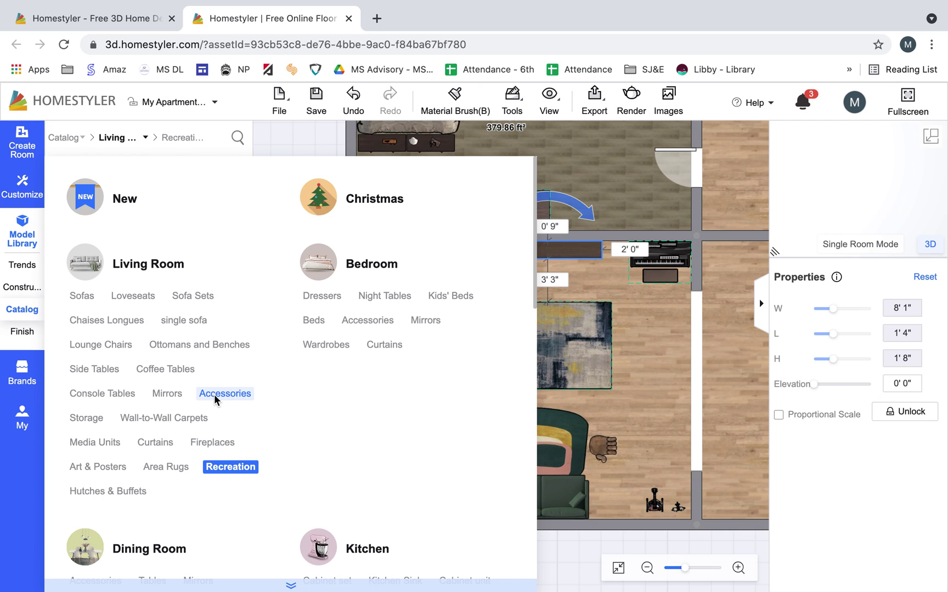
left_click(105, 393)
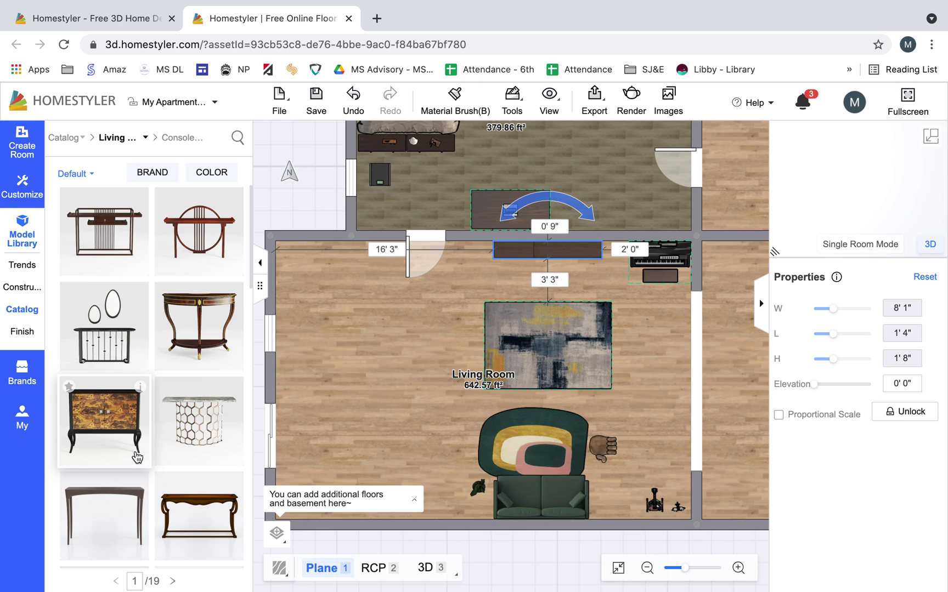
scroll(137, 457, "down", 3)
scroll(137, 455, "down", 3)
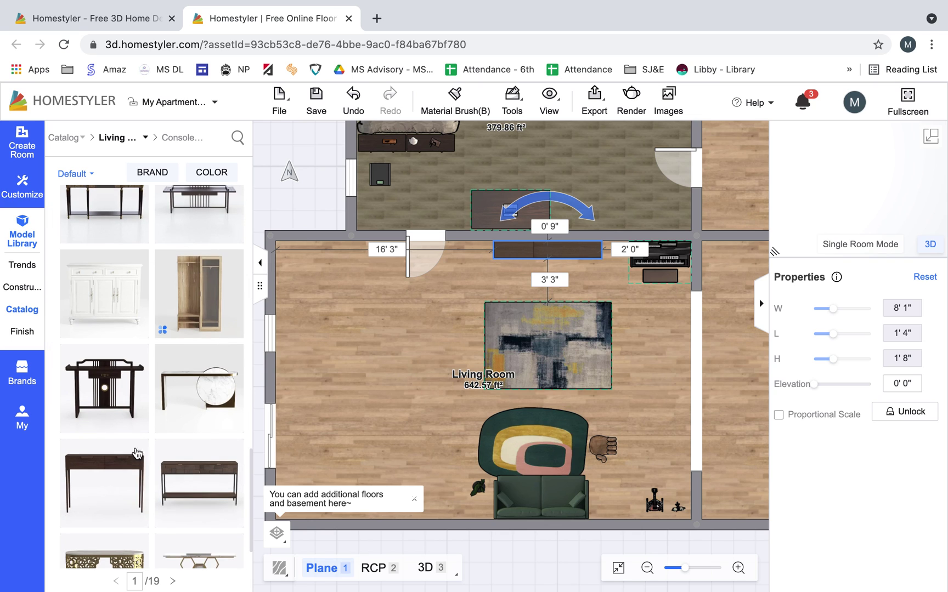
Step: Place the Marshall speaker, 0' 10" by 0' 4", from the Living Room Accessories on the west part of the media unit
mouse_move(25, 311)
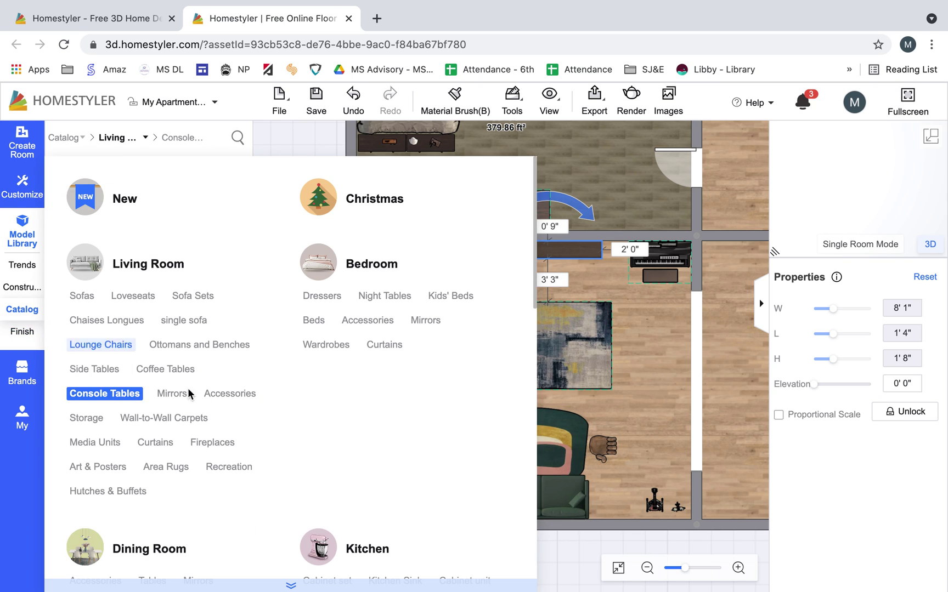
left_click(214, 395)
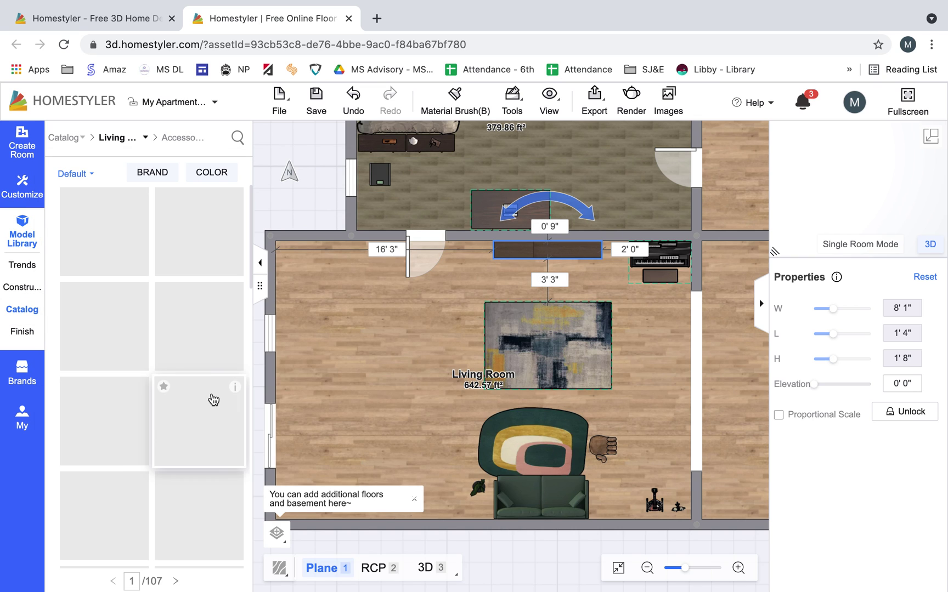
scroll(185, 427, "down", 10)
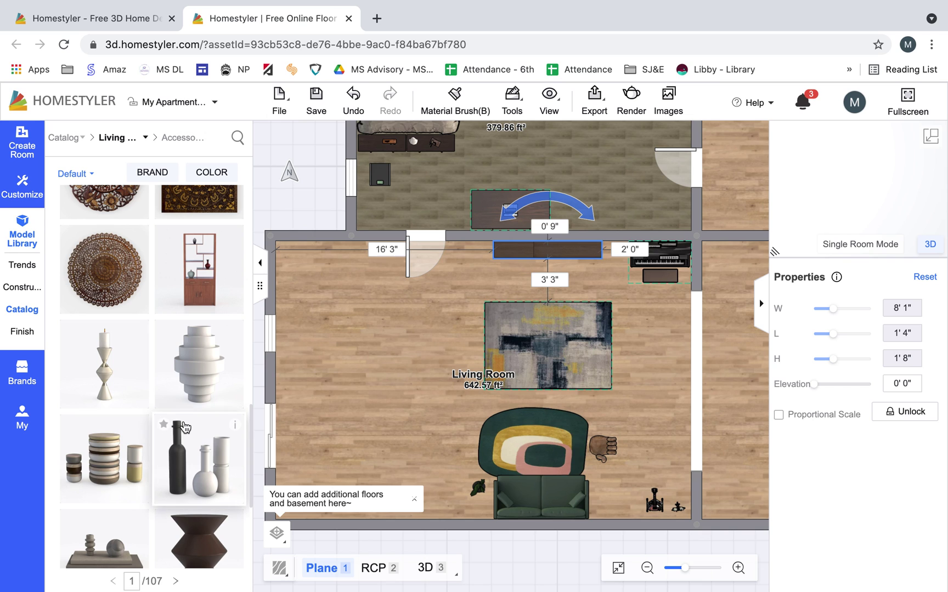
scroll(185, 427, "down", 5)
scroll(185, 427, "down", 5)
scroll(184, 427, "up", 6)
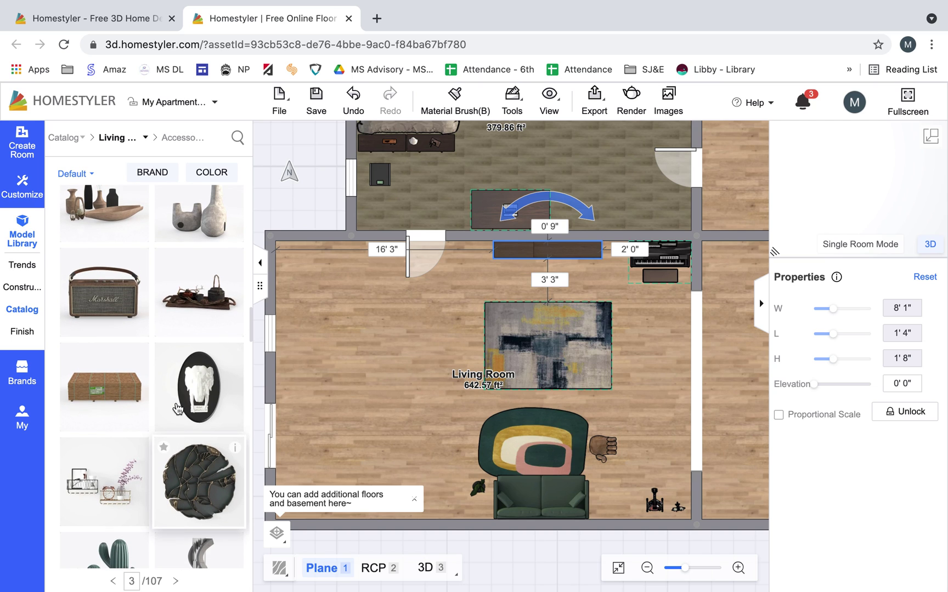
left_click_drag(304, 329, 514, 250)
Step: Place the black bicycle, 5' 10" by 1' 9", from the Accessories along the north wall in the living room's northwest corner
scroll(127, 373, "down", 5)
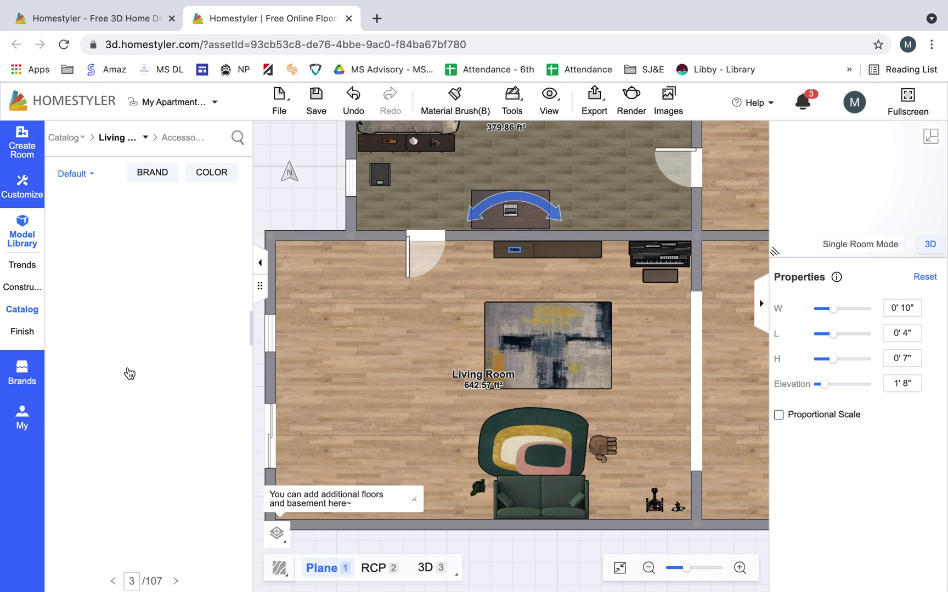
scroll(129, 373, "down", 5)
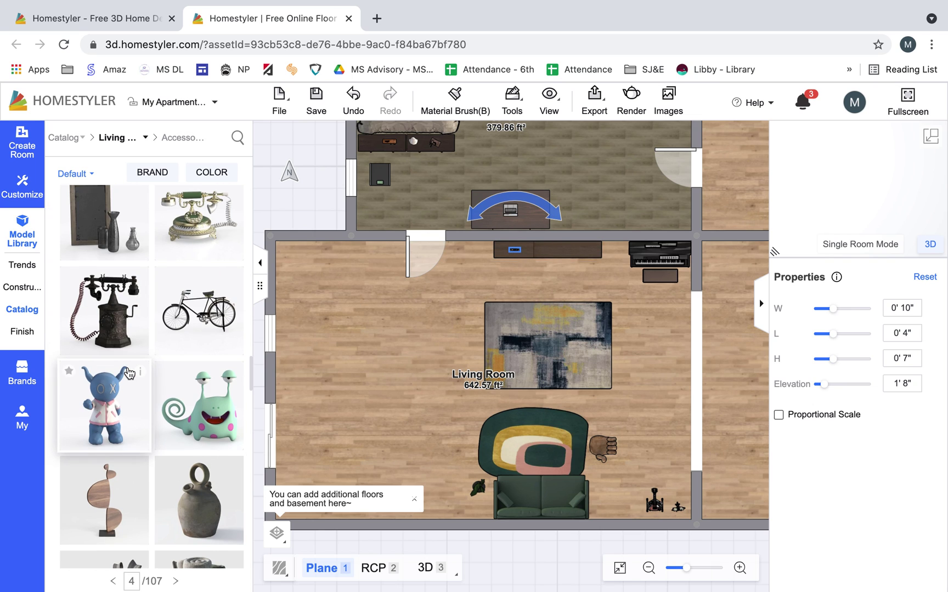
left_click_drag(219, 290, 332, 254)
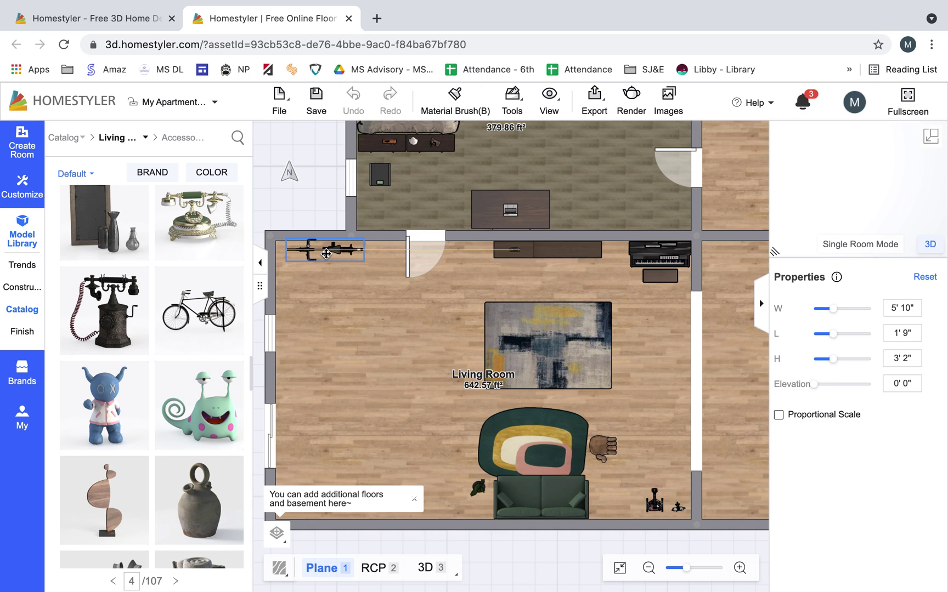
Step: Place the 7' 4" by 4' 2" television with the desert landscape picture from Electronics at the media unit by the living room's north wall
scroll(150, 489, "down", 5)
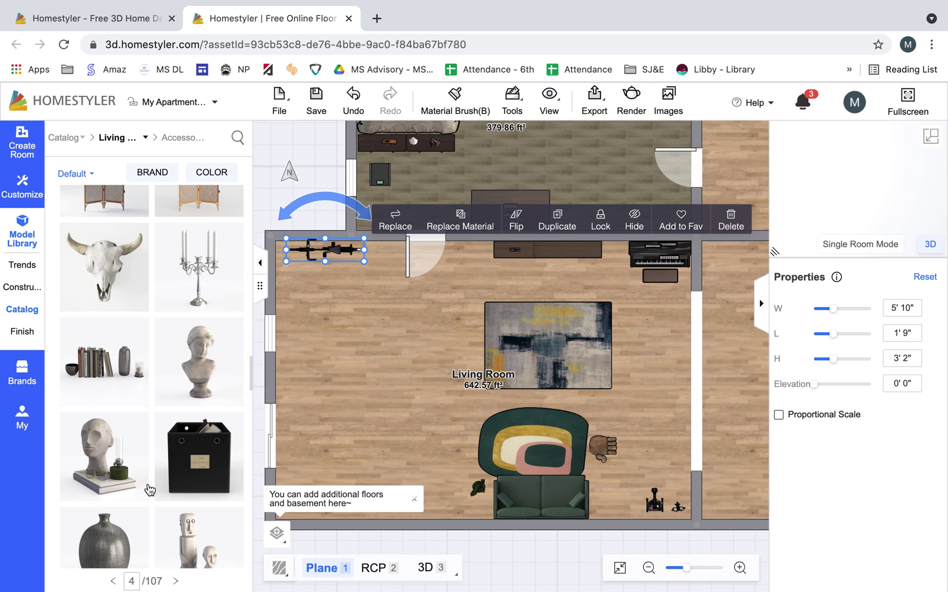
left_click(23, 310)
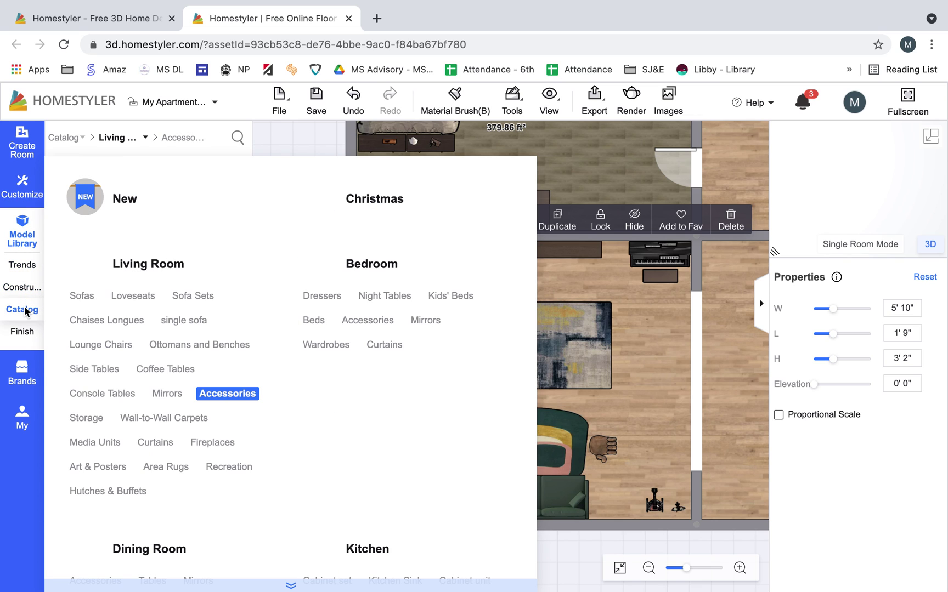
scroll(174, 300, "down", 1)
scroll(170, 302, "down", 8)
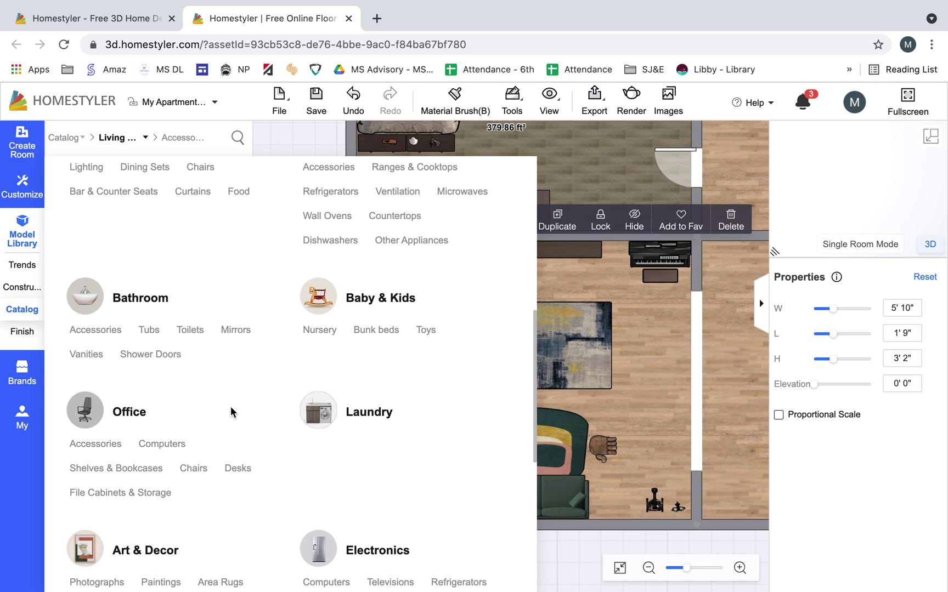
scroll(230, 412, "down", 6)
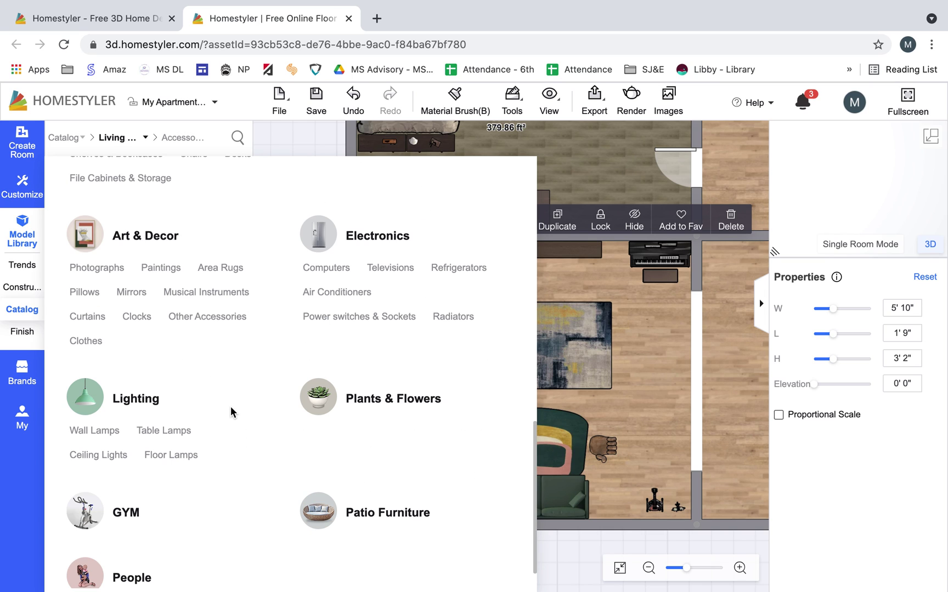
scroll(231, 412, "down", 1)
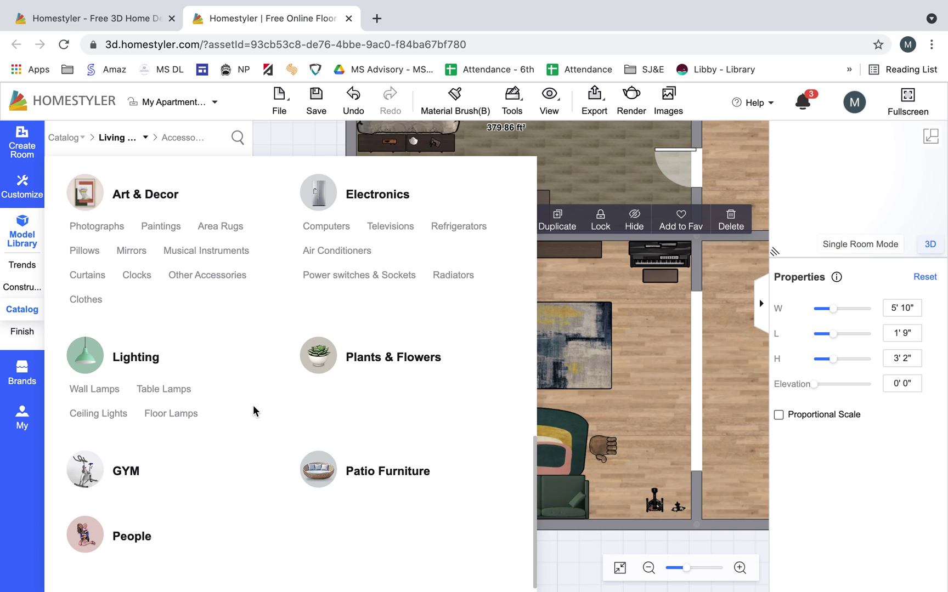
scroll(253, 410, "up", 1)
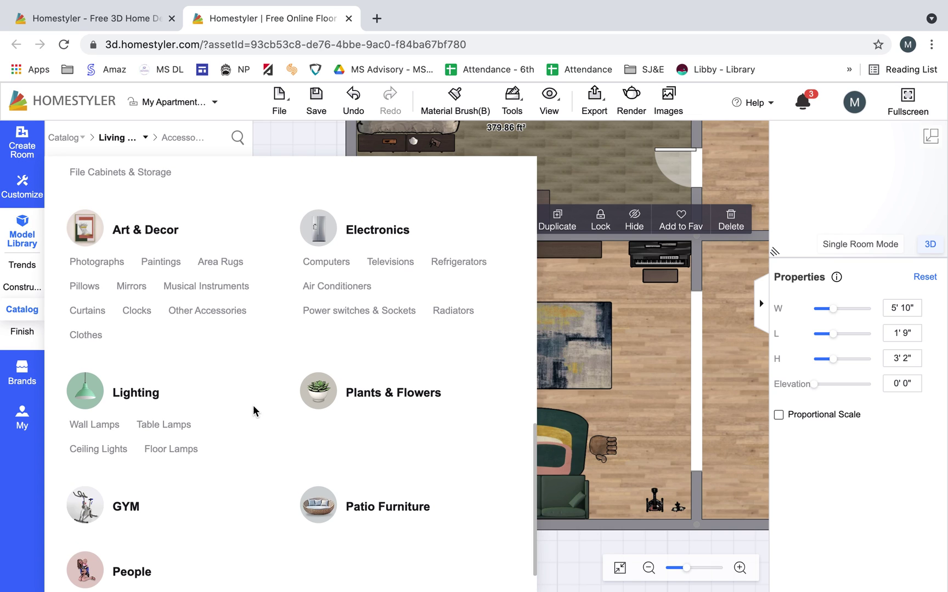
left_click(390, 262)
mouse_move(150, 294)
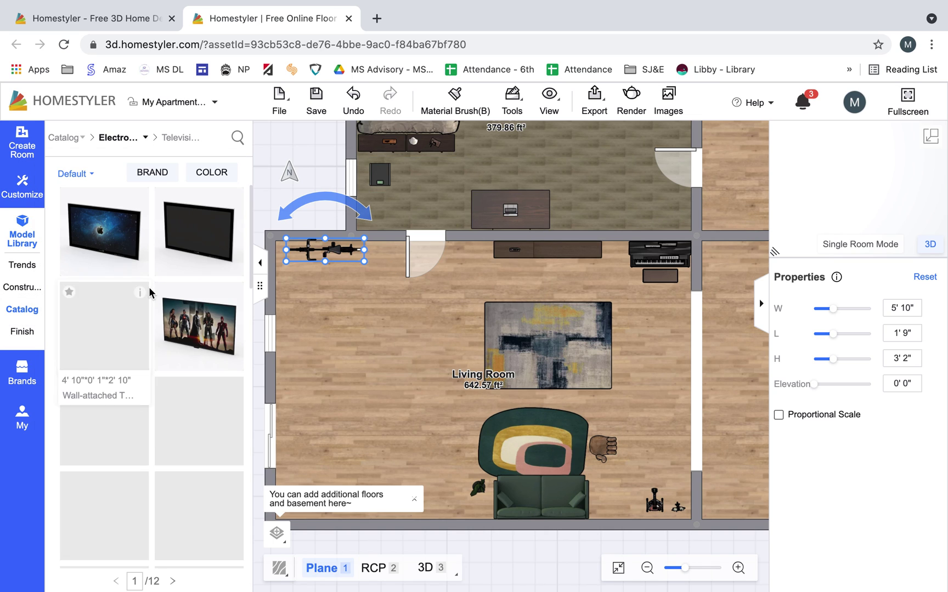
mouse_move(194, 336)
scroll(149, 384, "down", 5)
mouse_move(150, 402)
scroll(151, 402, "down", 1)
mouse_move(126, 511)
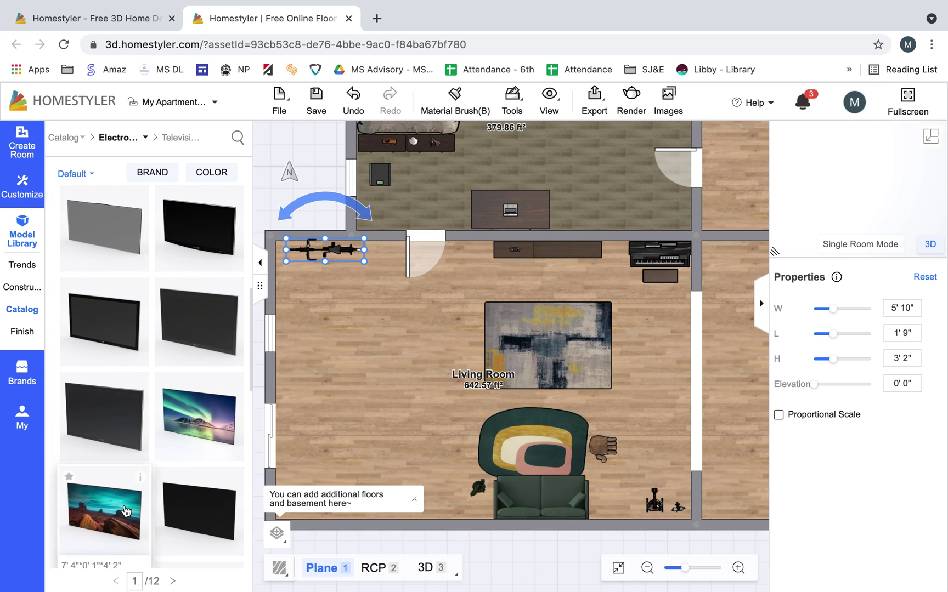
left_click_drag(126, 511, 550, 249)
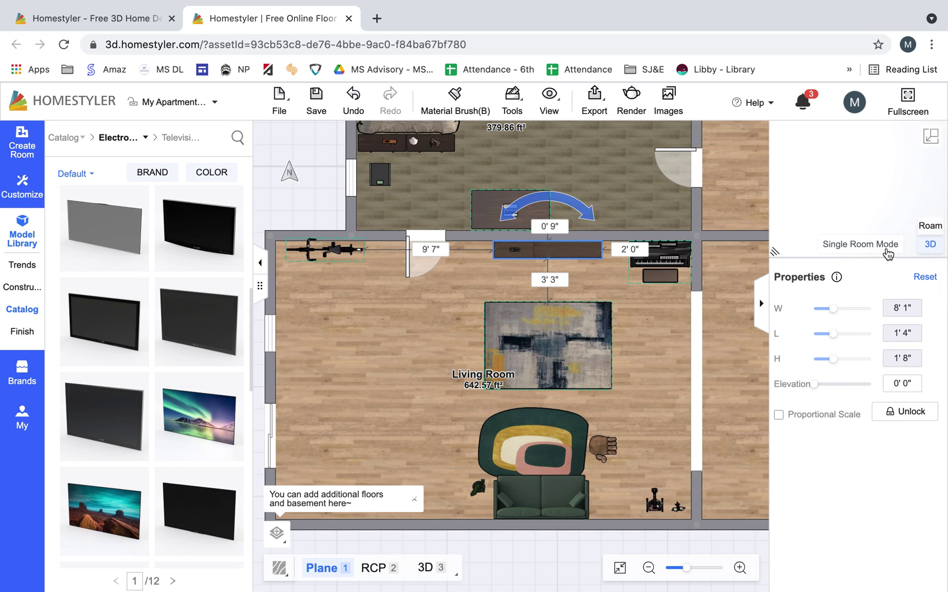
Step: Switch the main view to 3D and inspect the furnished living room from viewpoints in the living room and the kitchen
left_click(932, 140)
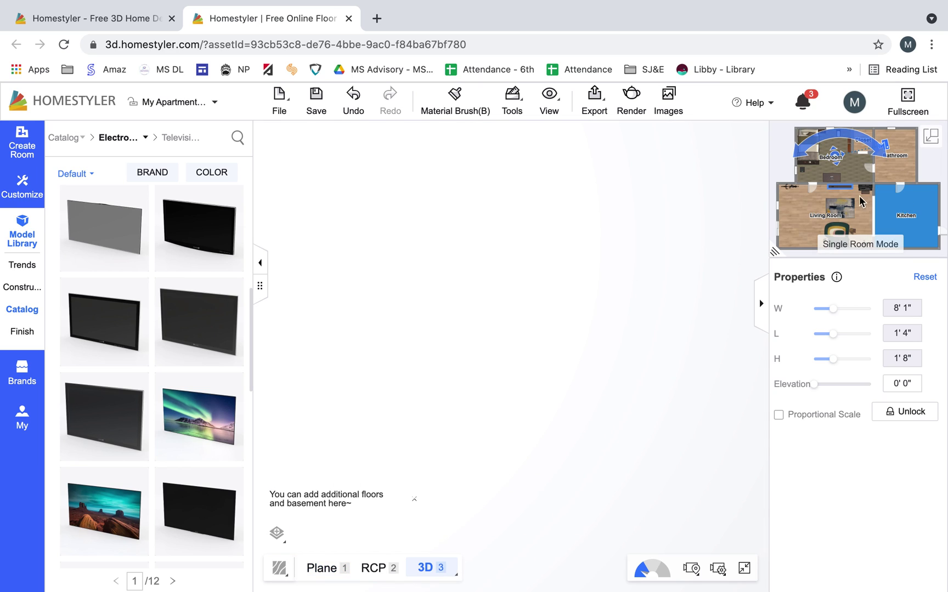
left_click(798, 222)
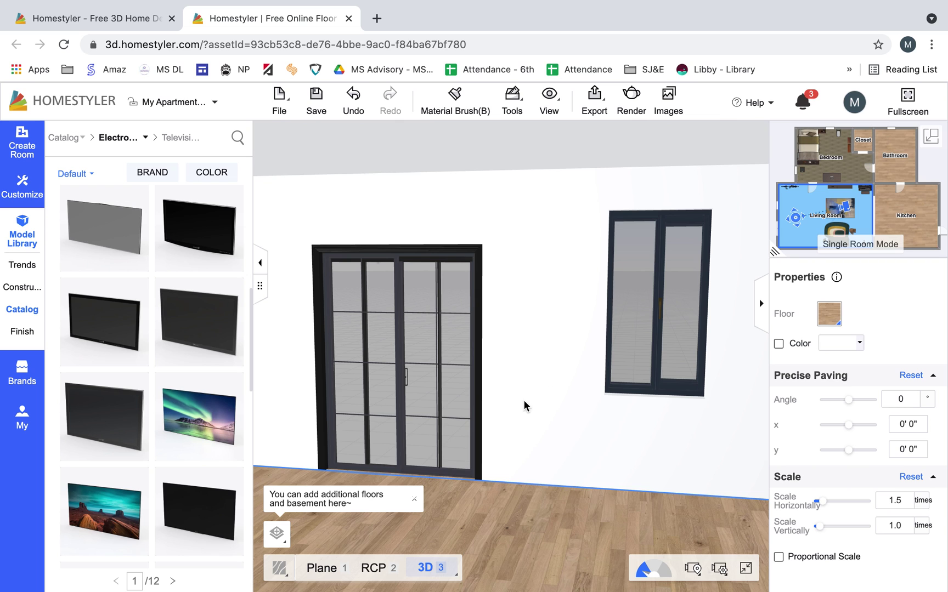
left_click_drag(526, 375, 735, 377)
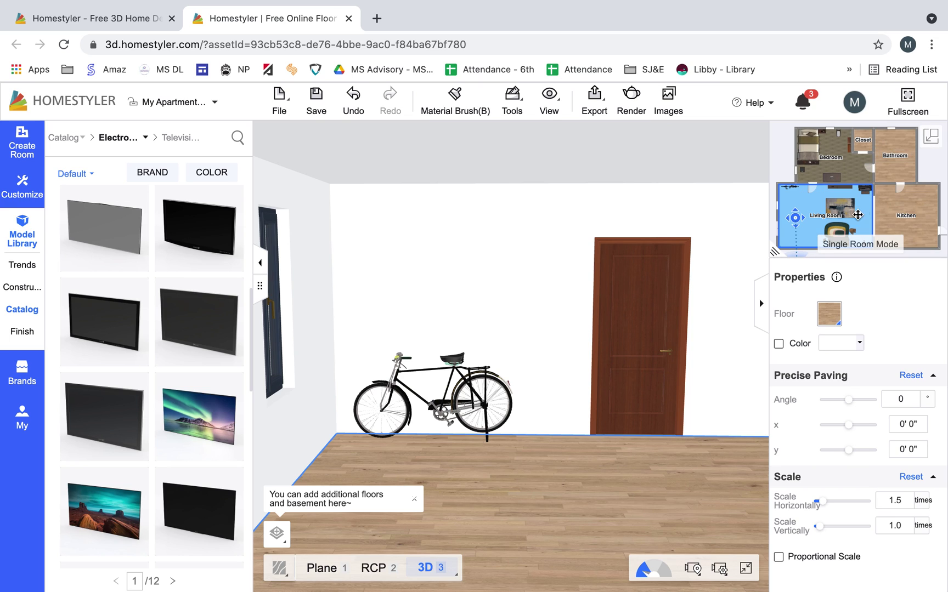
left_click(904, 210)
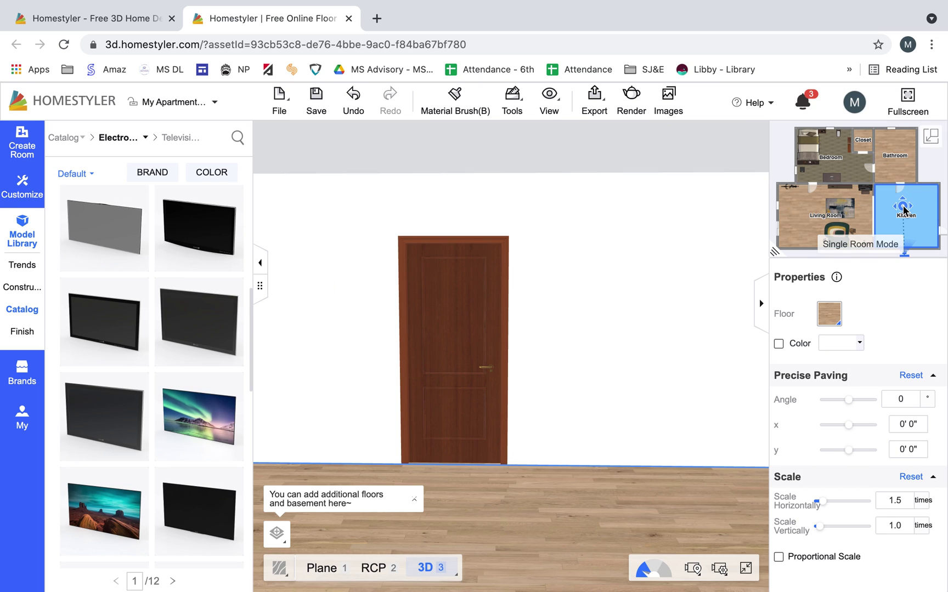
left_click_drag(548, 366, 389, 313)
double_click(591, 292)
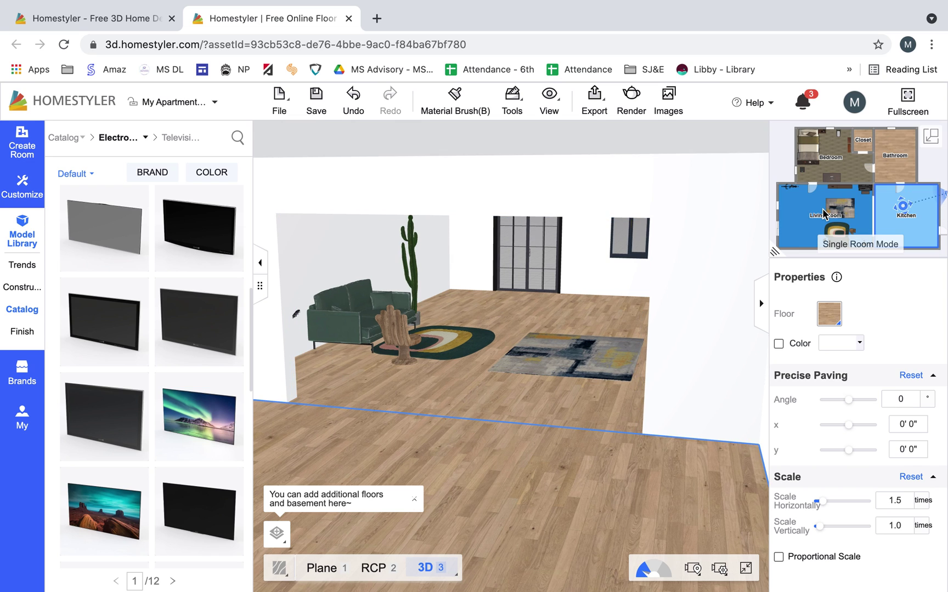
left_click_drag(531, 354, 672, 347)
double_click(673, 347)
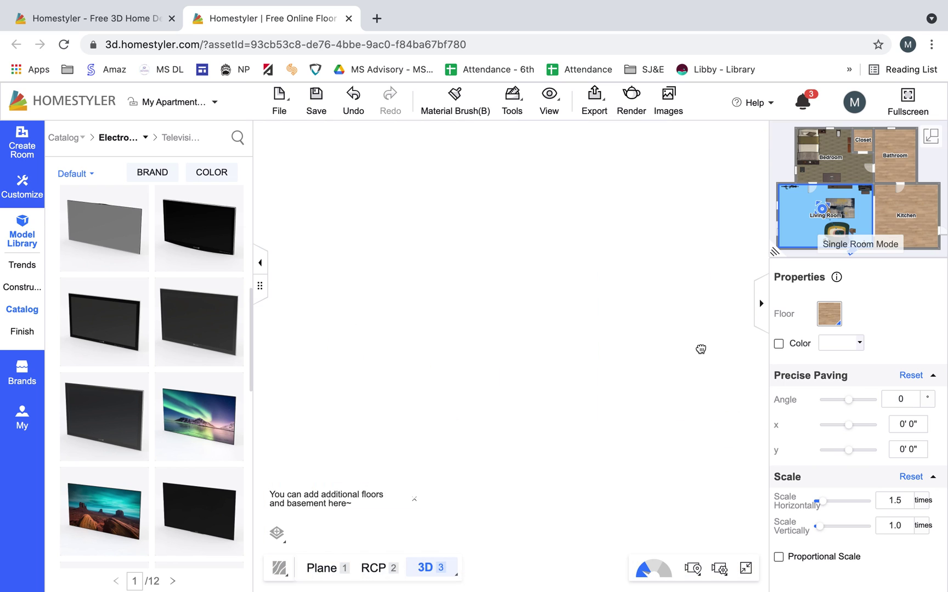
left_click_drag(573, 453, 687, 447)
left_click_drag(607, 469, 681, 466)
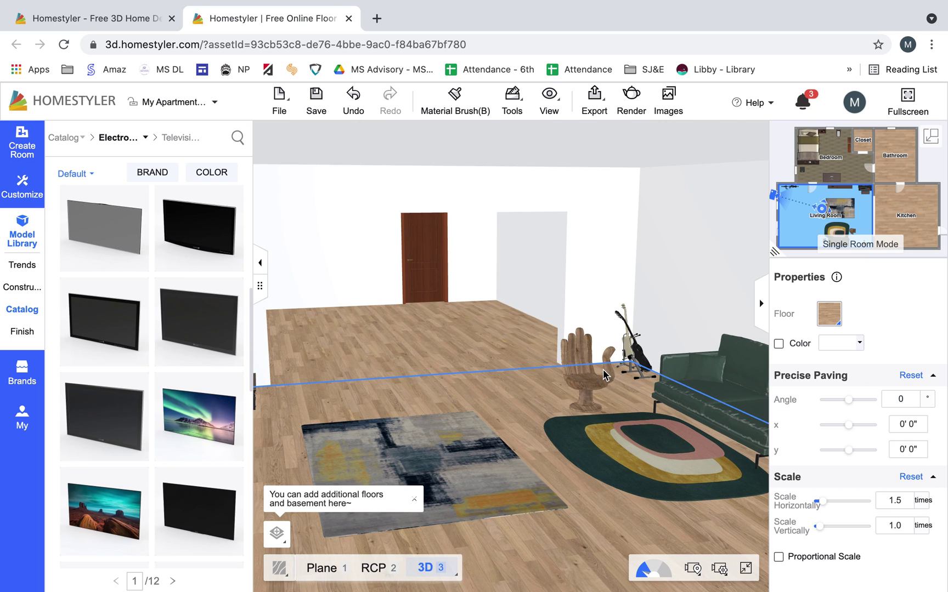
left_click_drag(602, 375, 636, 372)
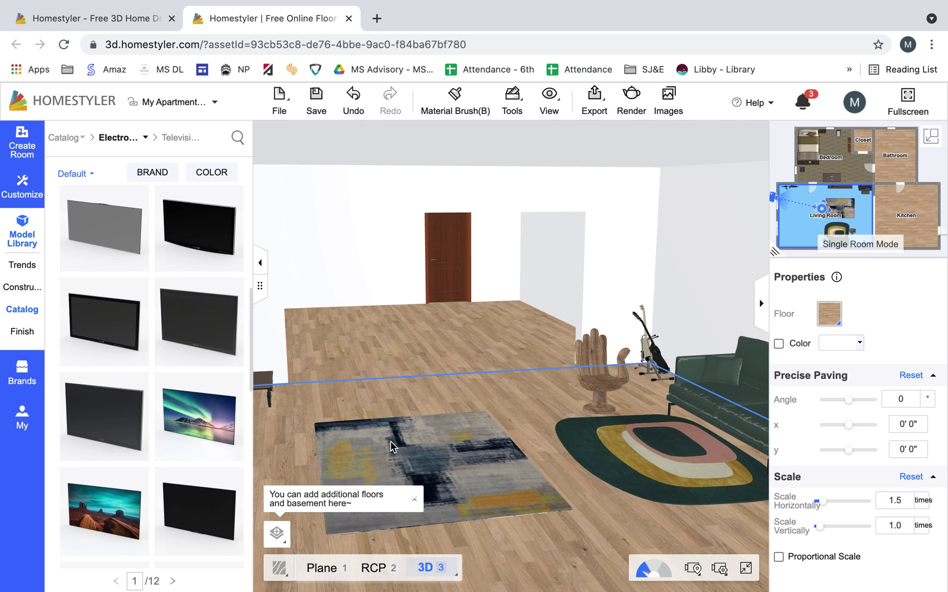
Step: Look through the full Model Library catalog overview, from the Living Room categories down to Lighting, GYM and Patio Furniture
left_click(22, 310)
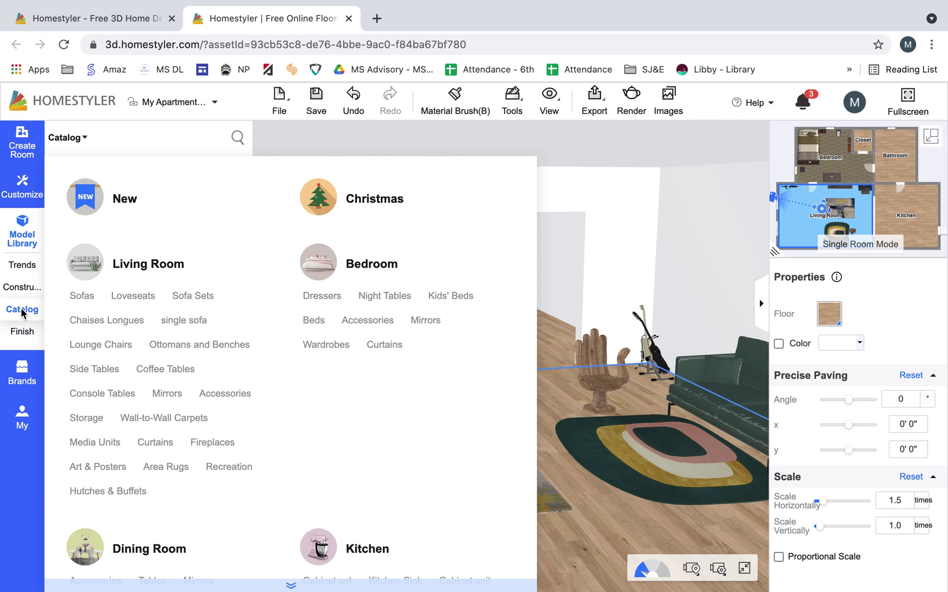
scroll(350, 315, "down", 5)
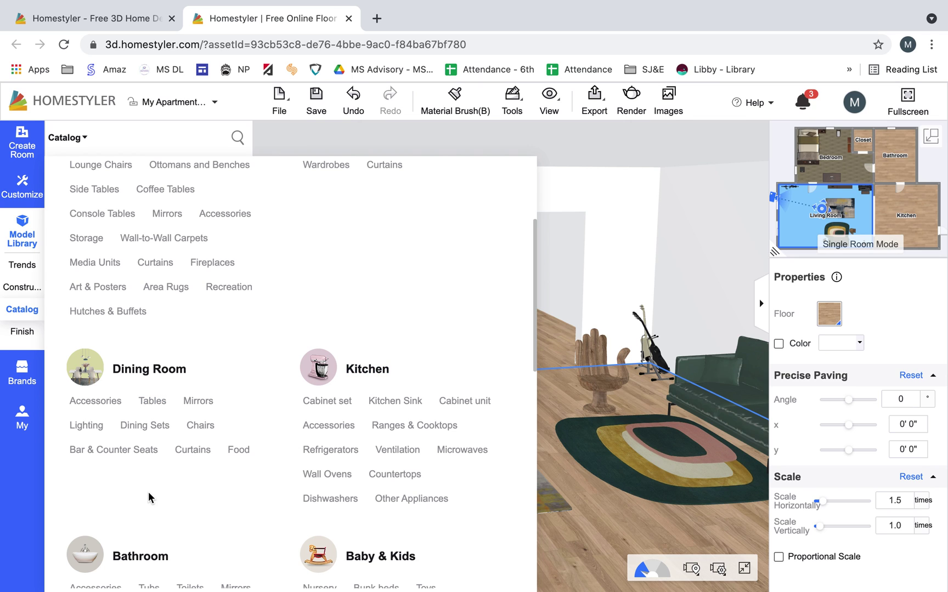
scroll(259, 501, "down", 10)
scroll(279, 435, "down", 7)
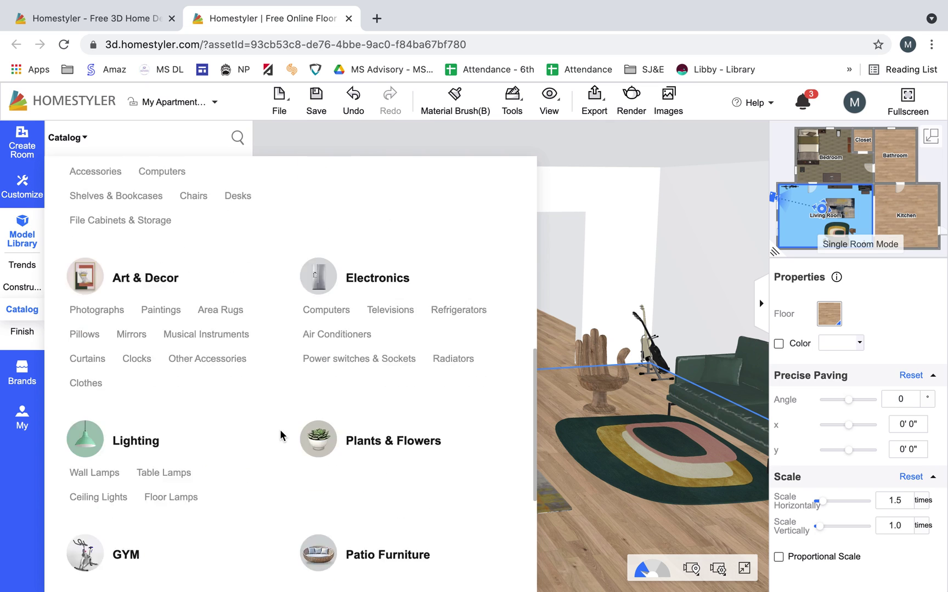
scroll(245, 393, "up", 20)
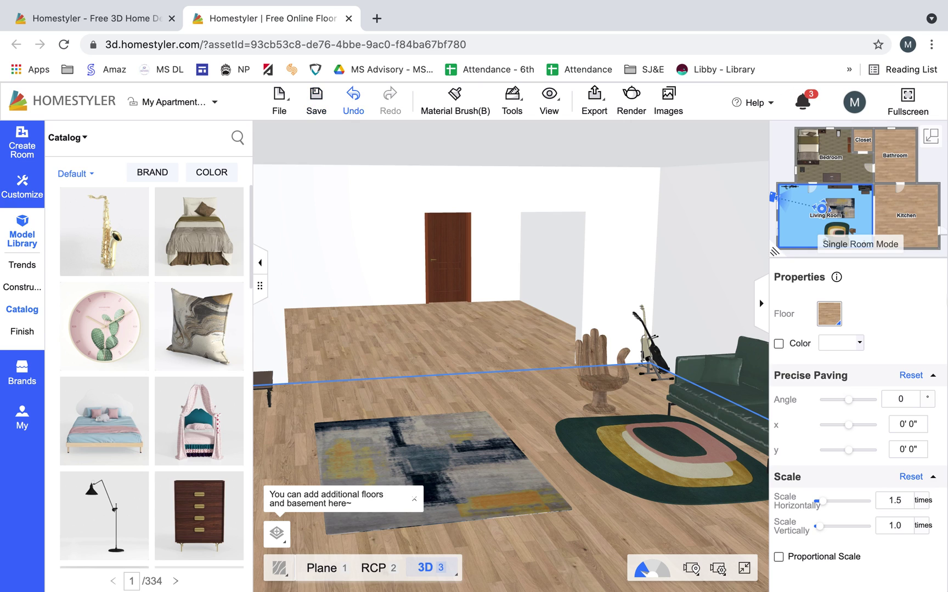
mouse_move(781, 3)
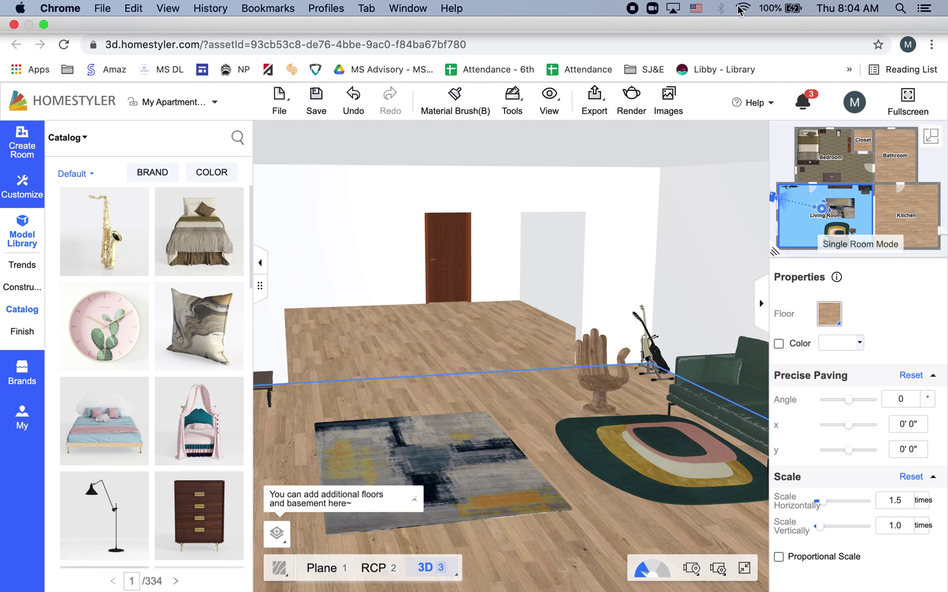